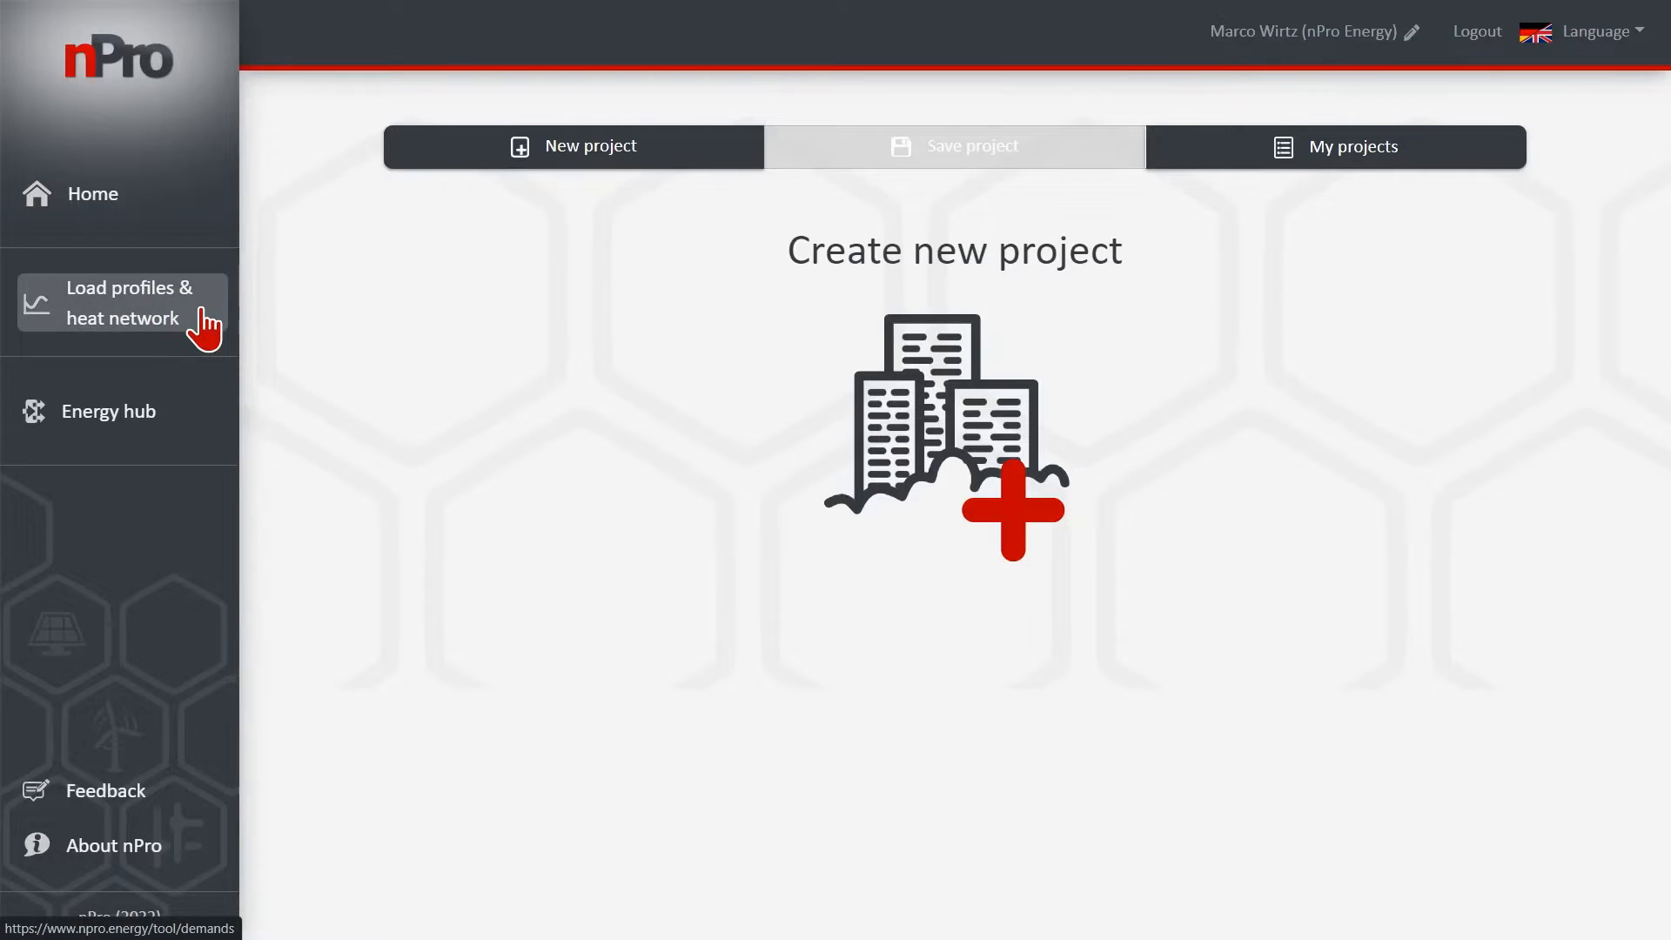
# - Create a new project that uses the 5GDHC/anergy network type
pyautogui.click(678, 162)
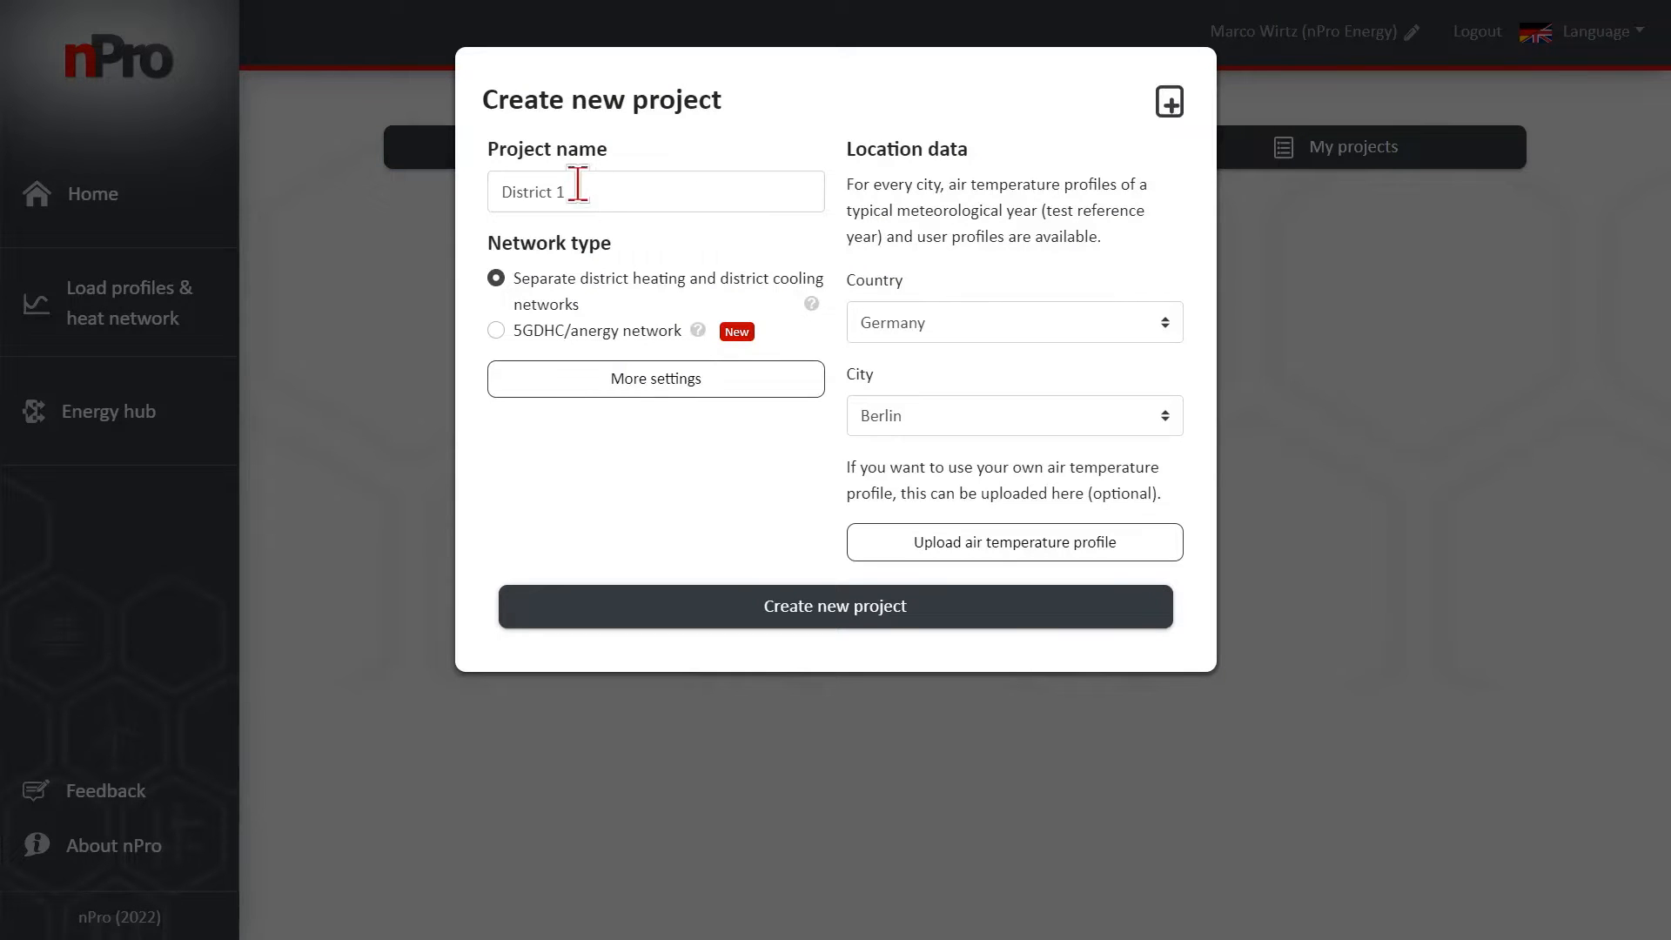
pyautogui.click(548, 332)
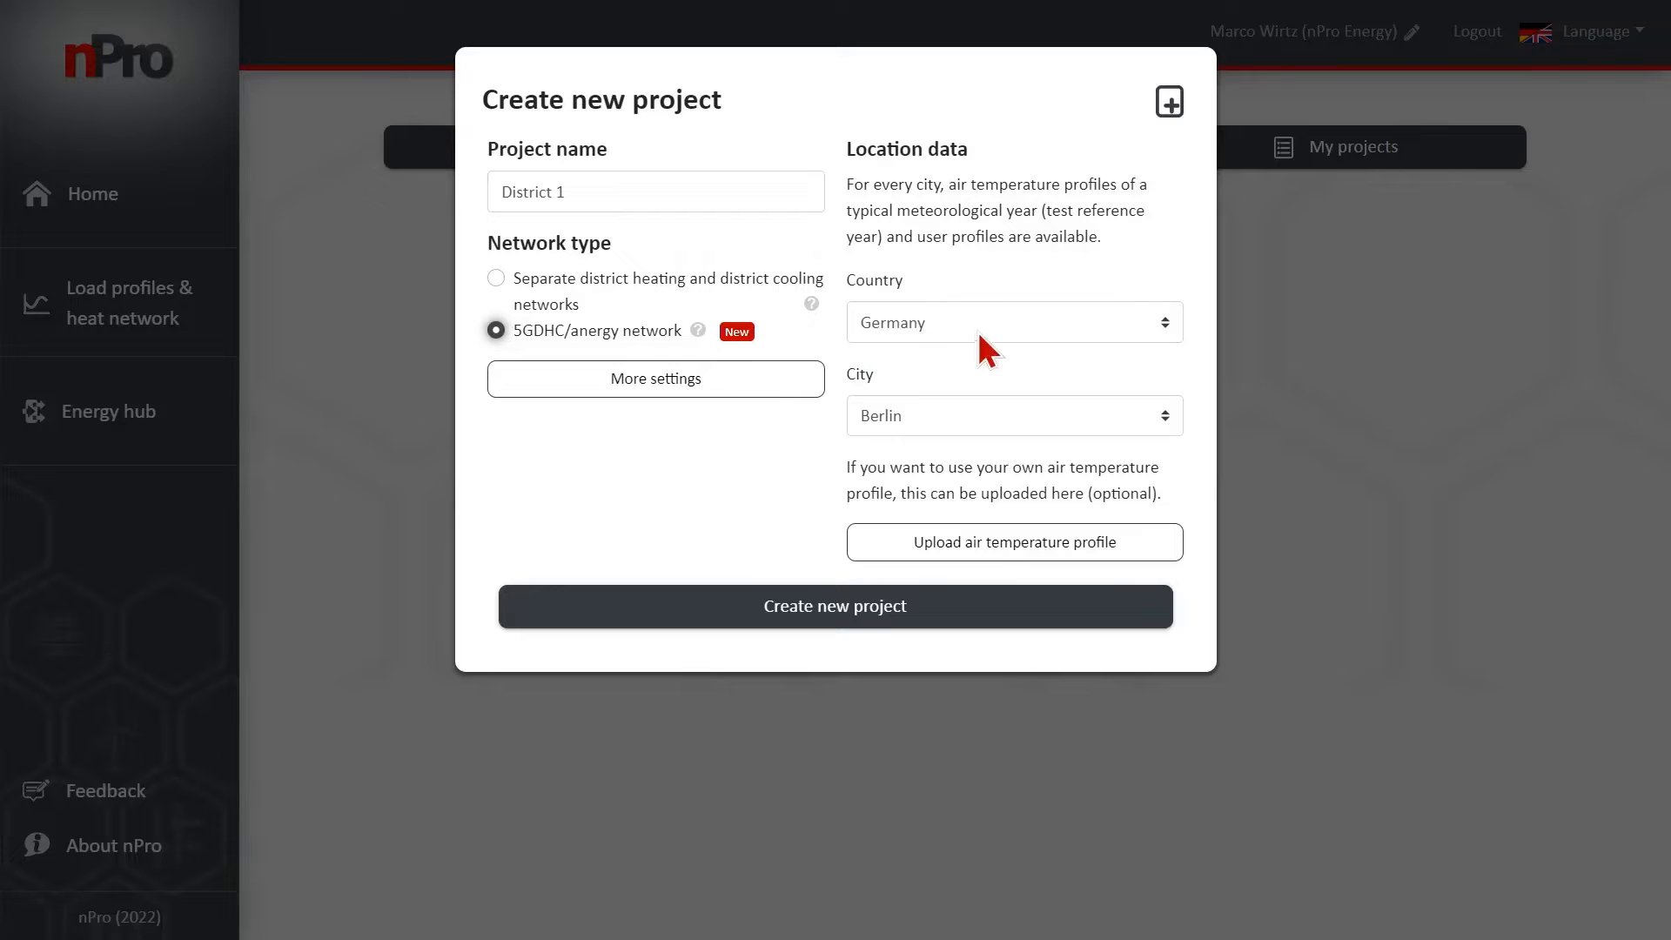
pyautogui.click(918, 610)
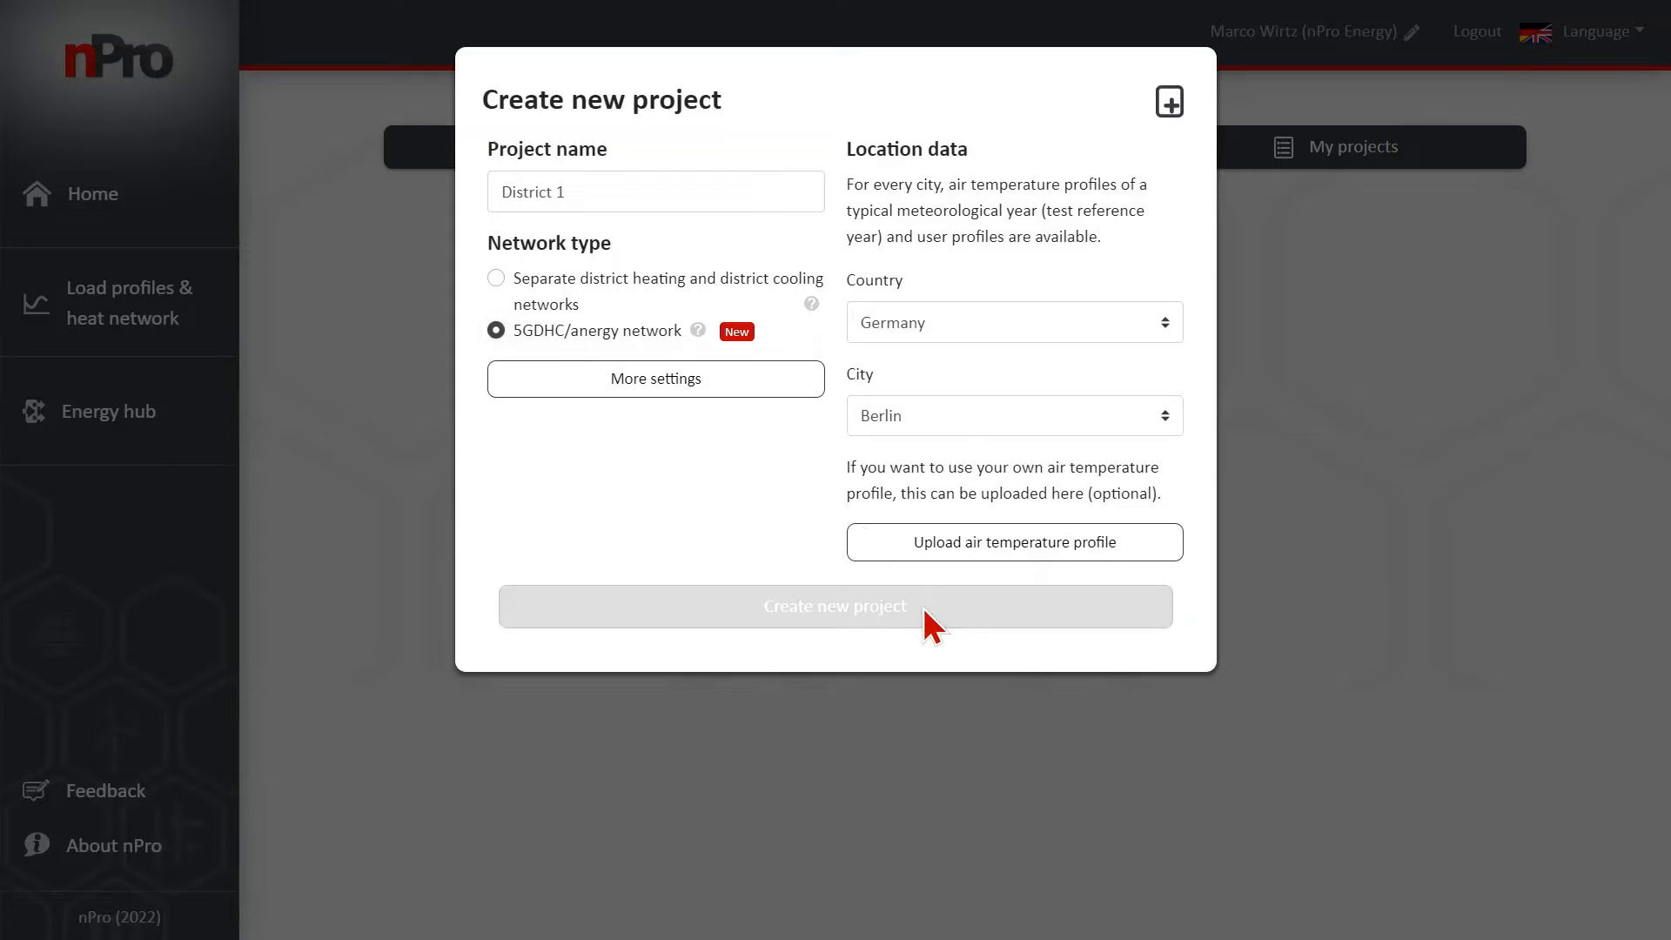
# - Set the new building's subtype to Multi-family house (1995-2001)
pyautogui.scroll(-2, 883, 522)
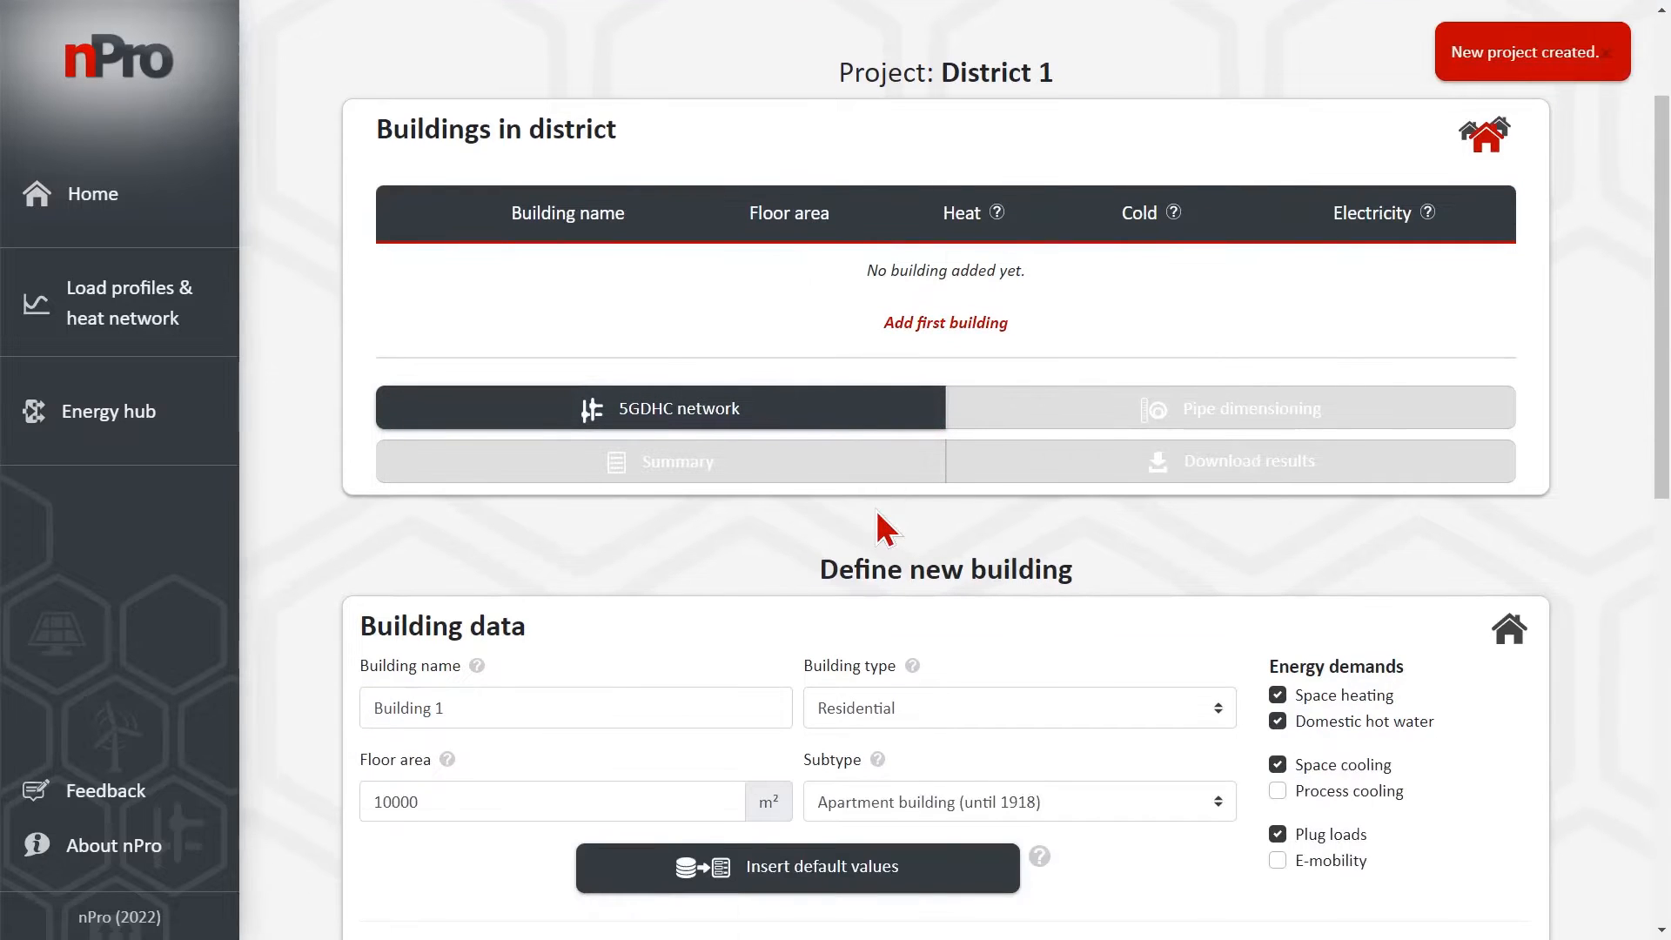
pyautogui.scroll(-2, 829, 561)
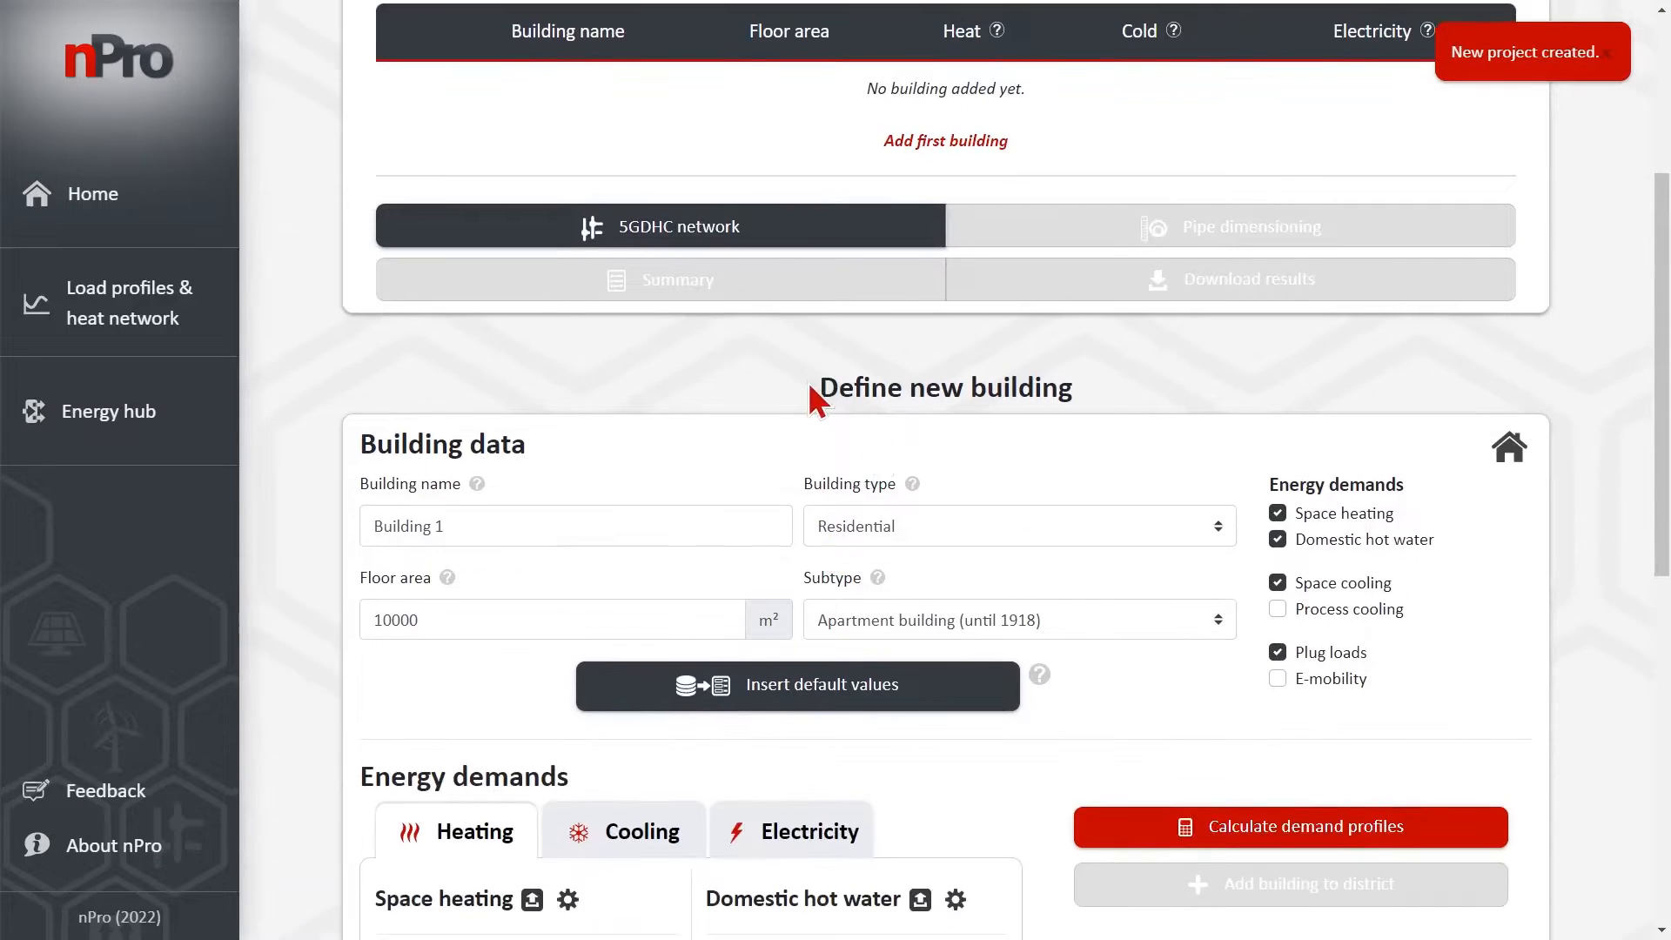
pyautogui.scroll(-2, 664, 404)
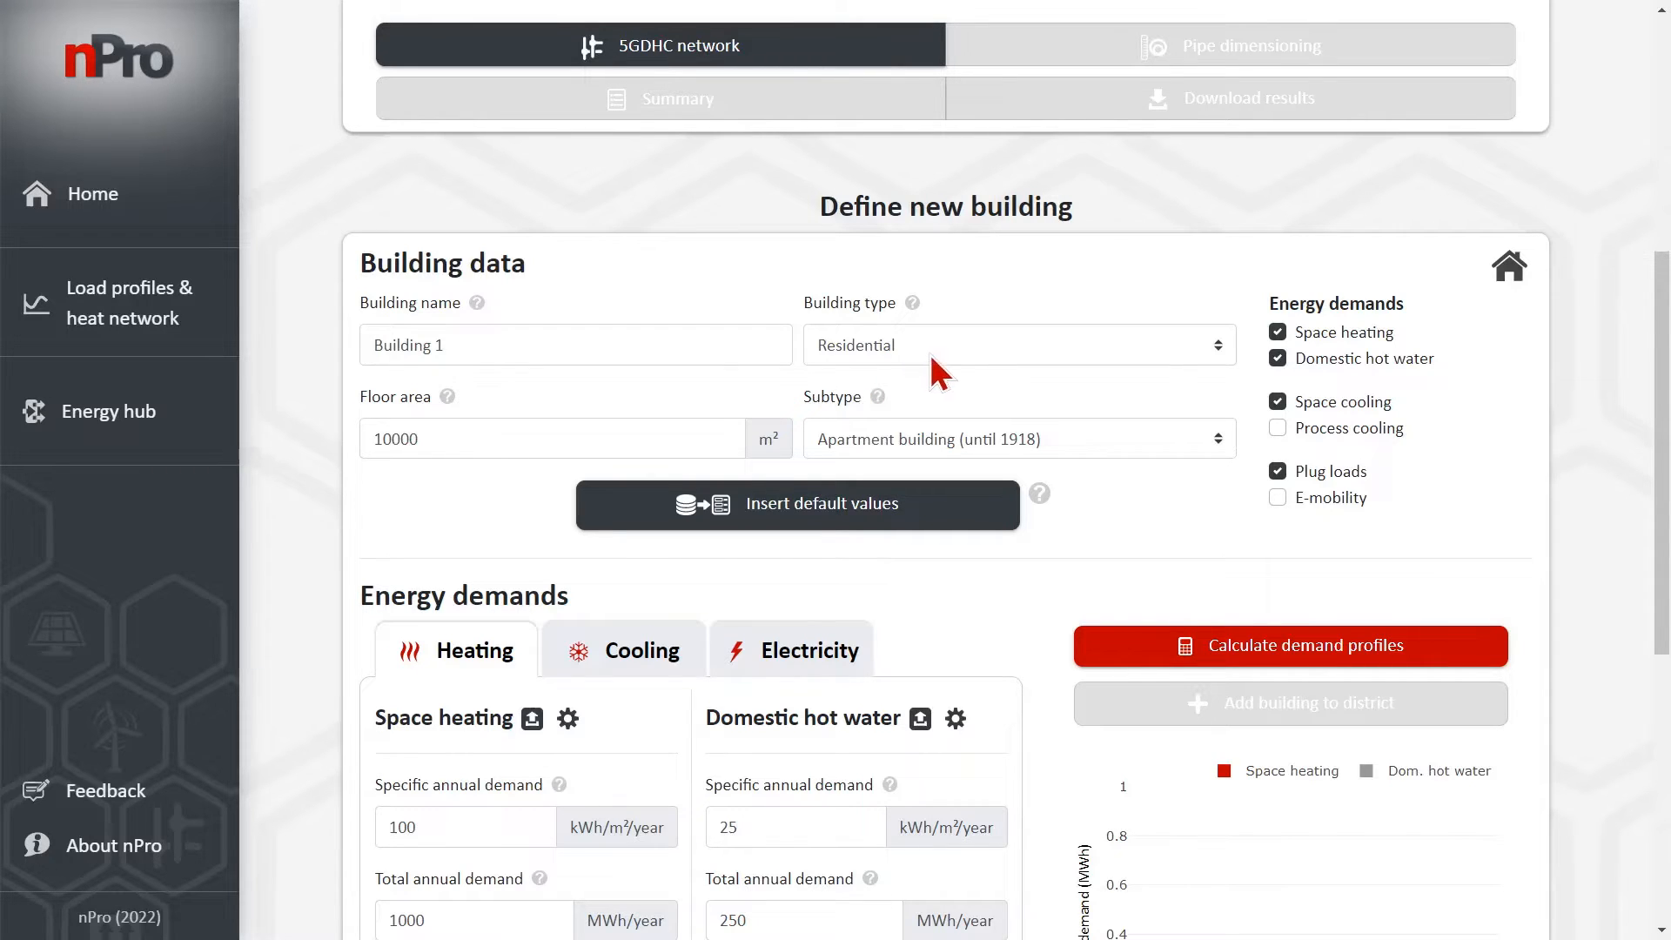
pyautogui.click(944, 433)
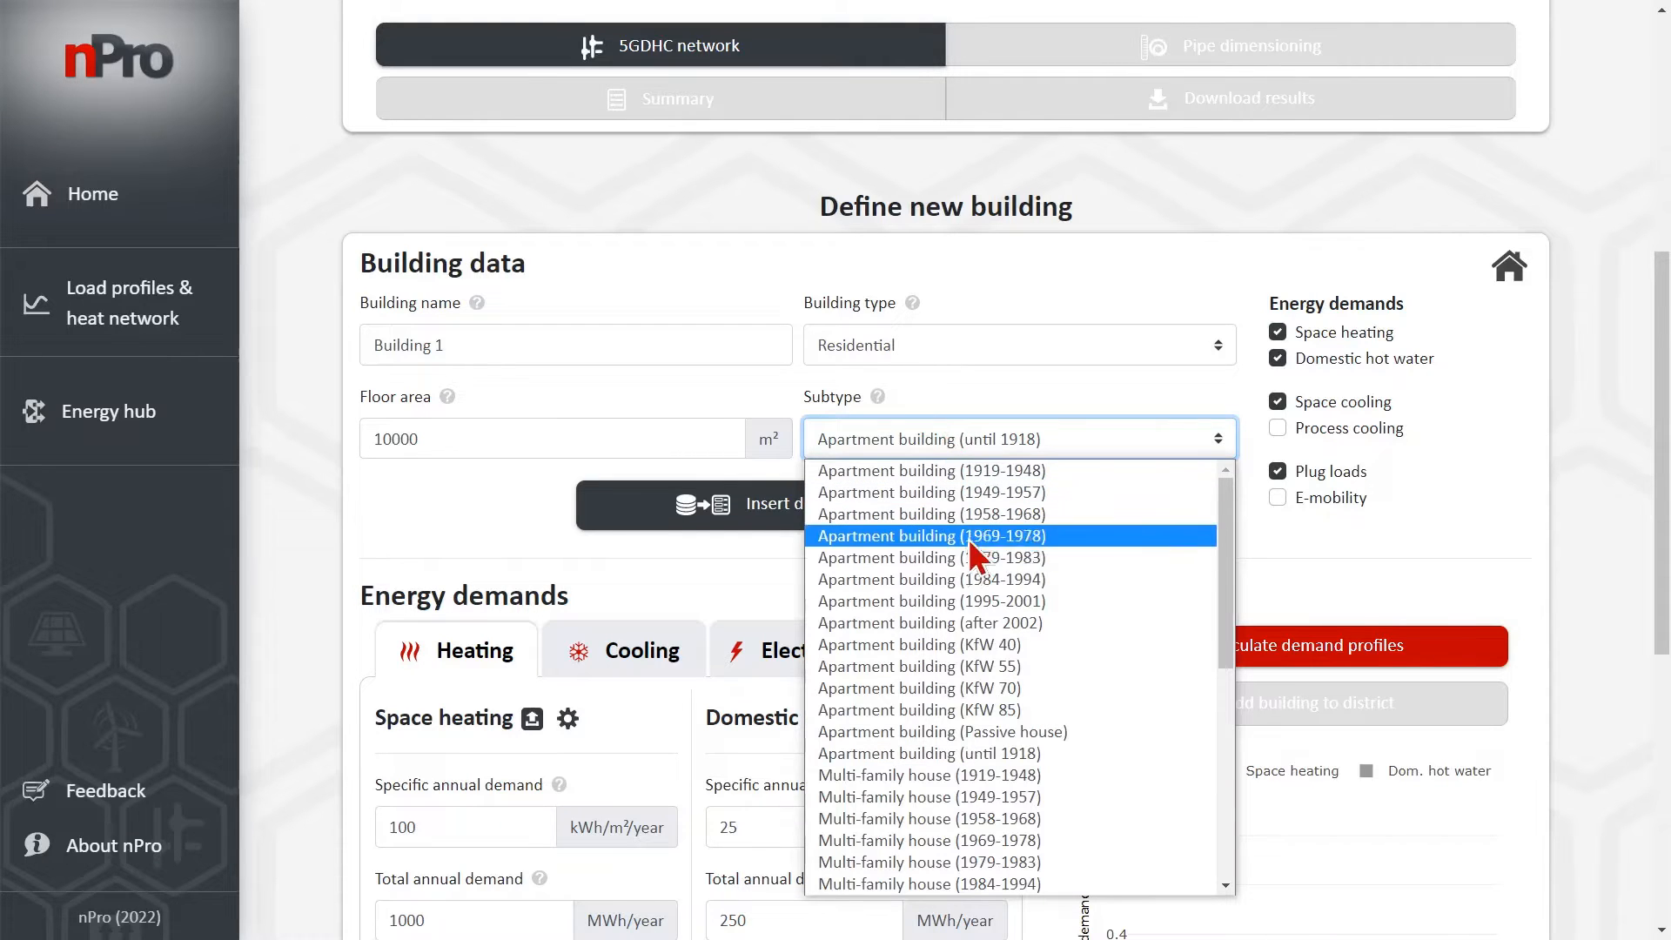
pyautogui.scroll(-5, 985, 576)
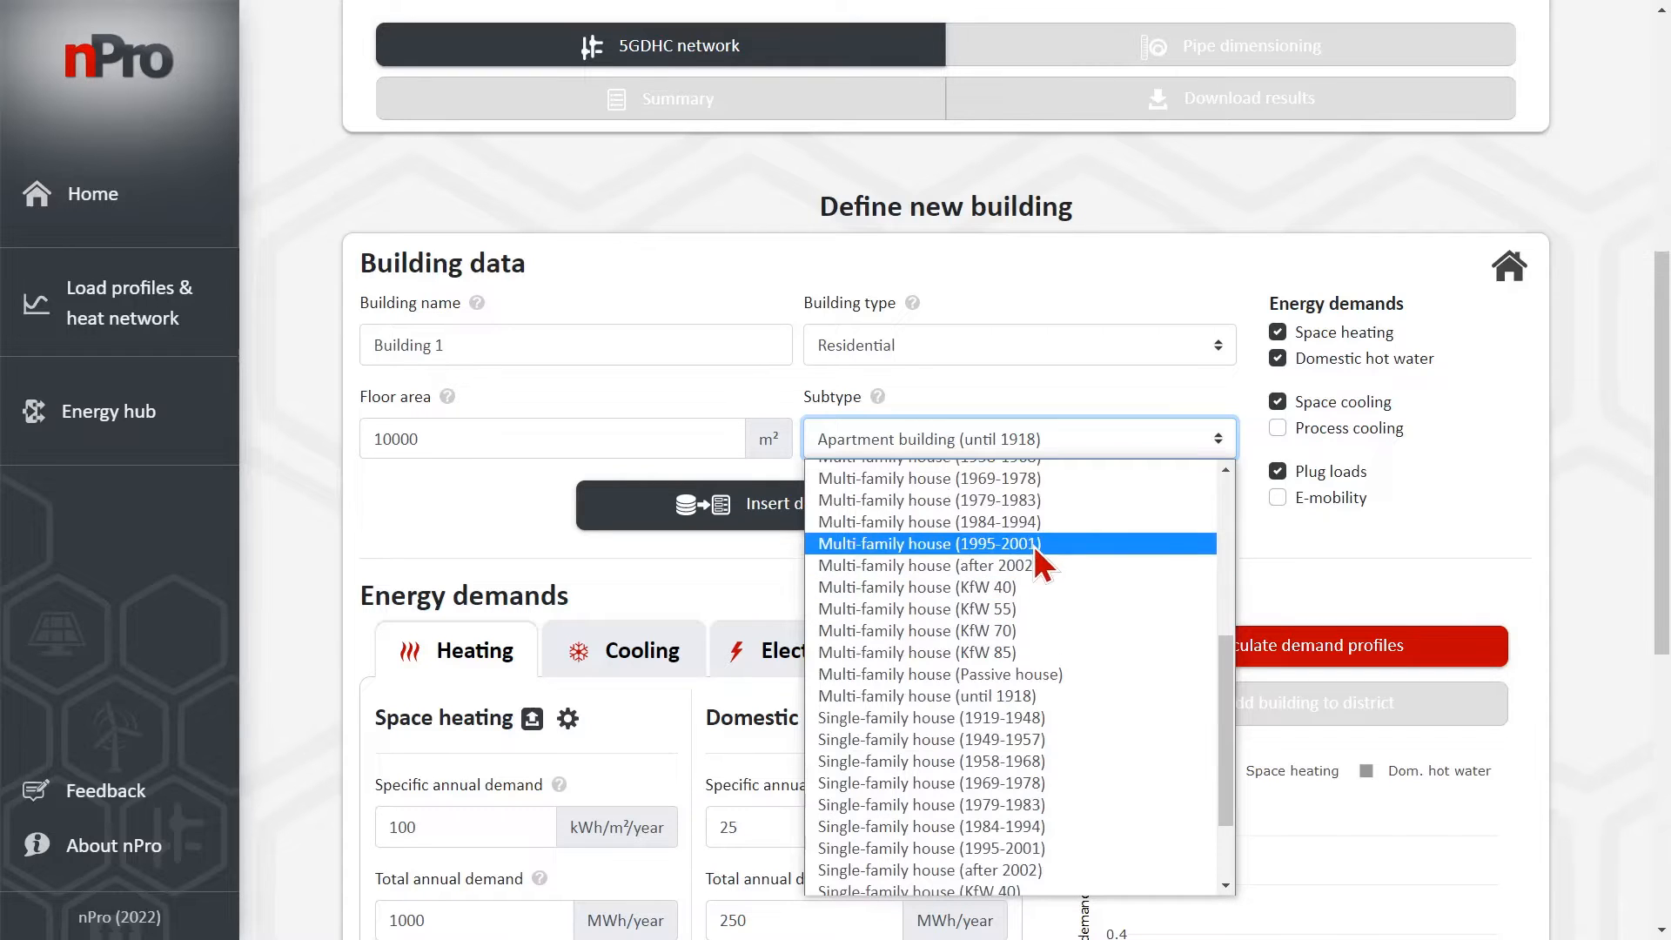
pyautogui.click(1034, 545)
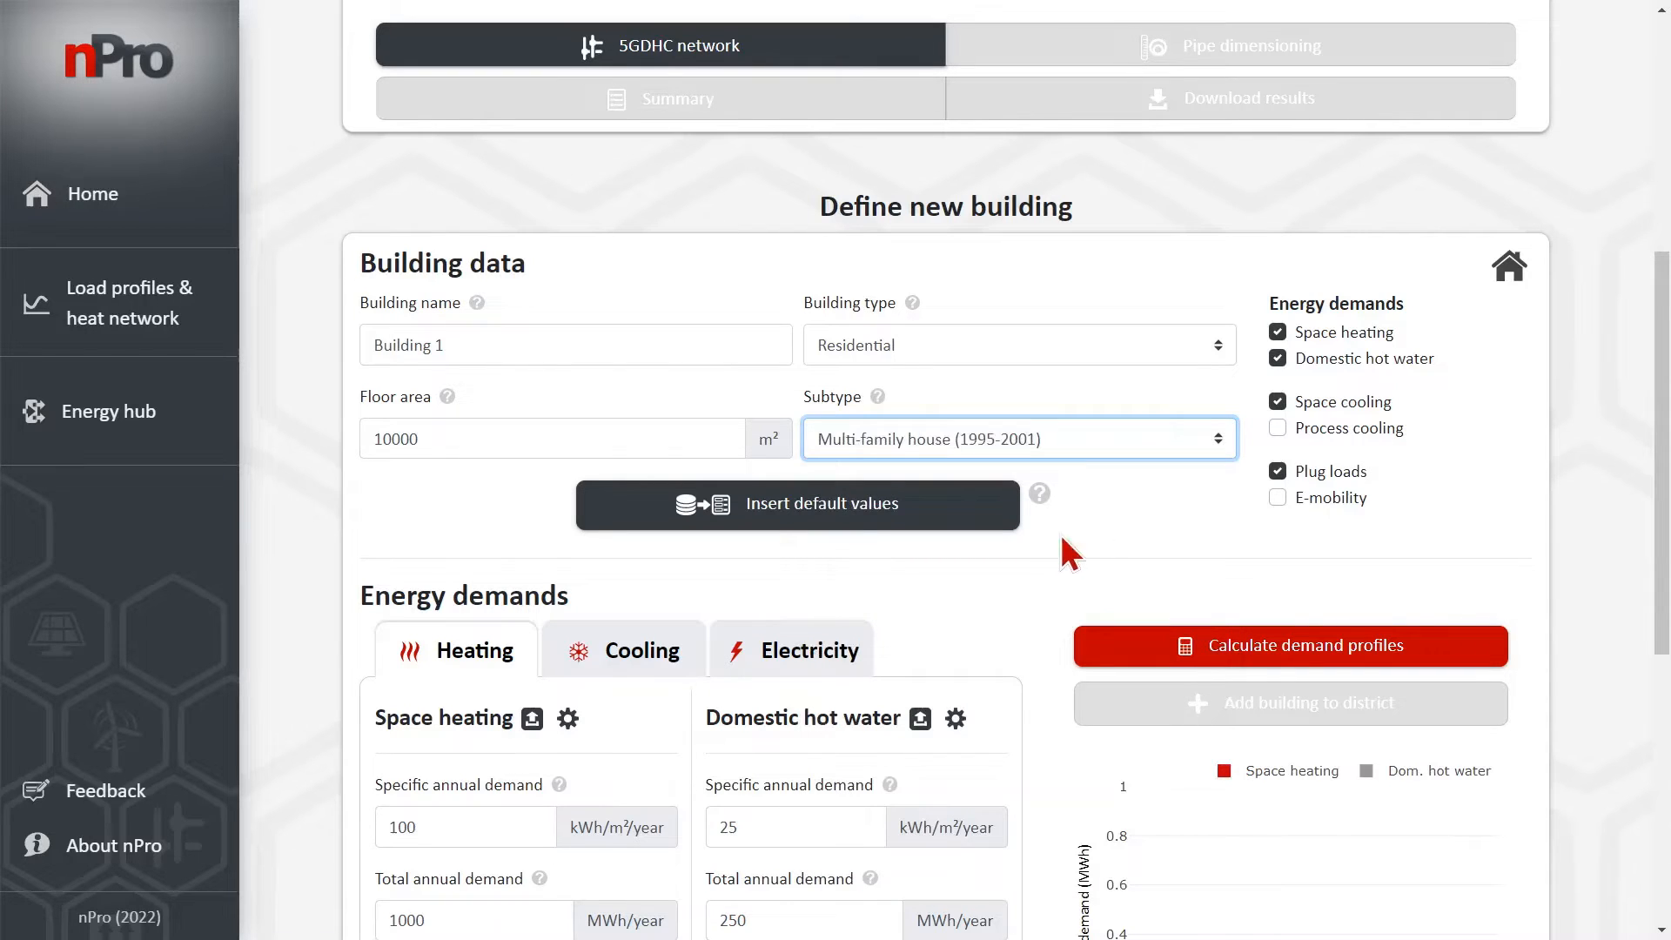
# - Insert the default energy demand values for the chosen building subtype
pyautogui.scroll(-1, 1044, 518)
pyautogui.scroll(-2, 1051, 533)
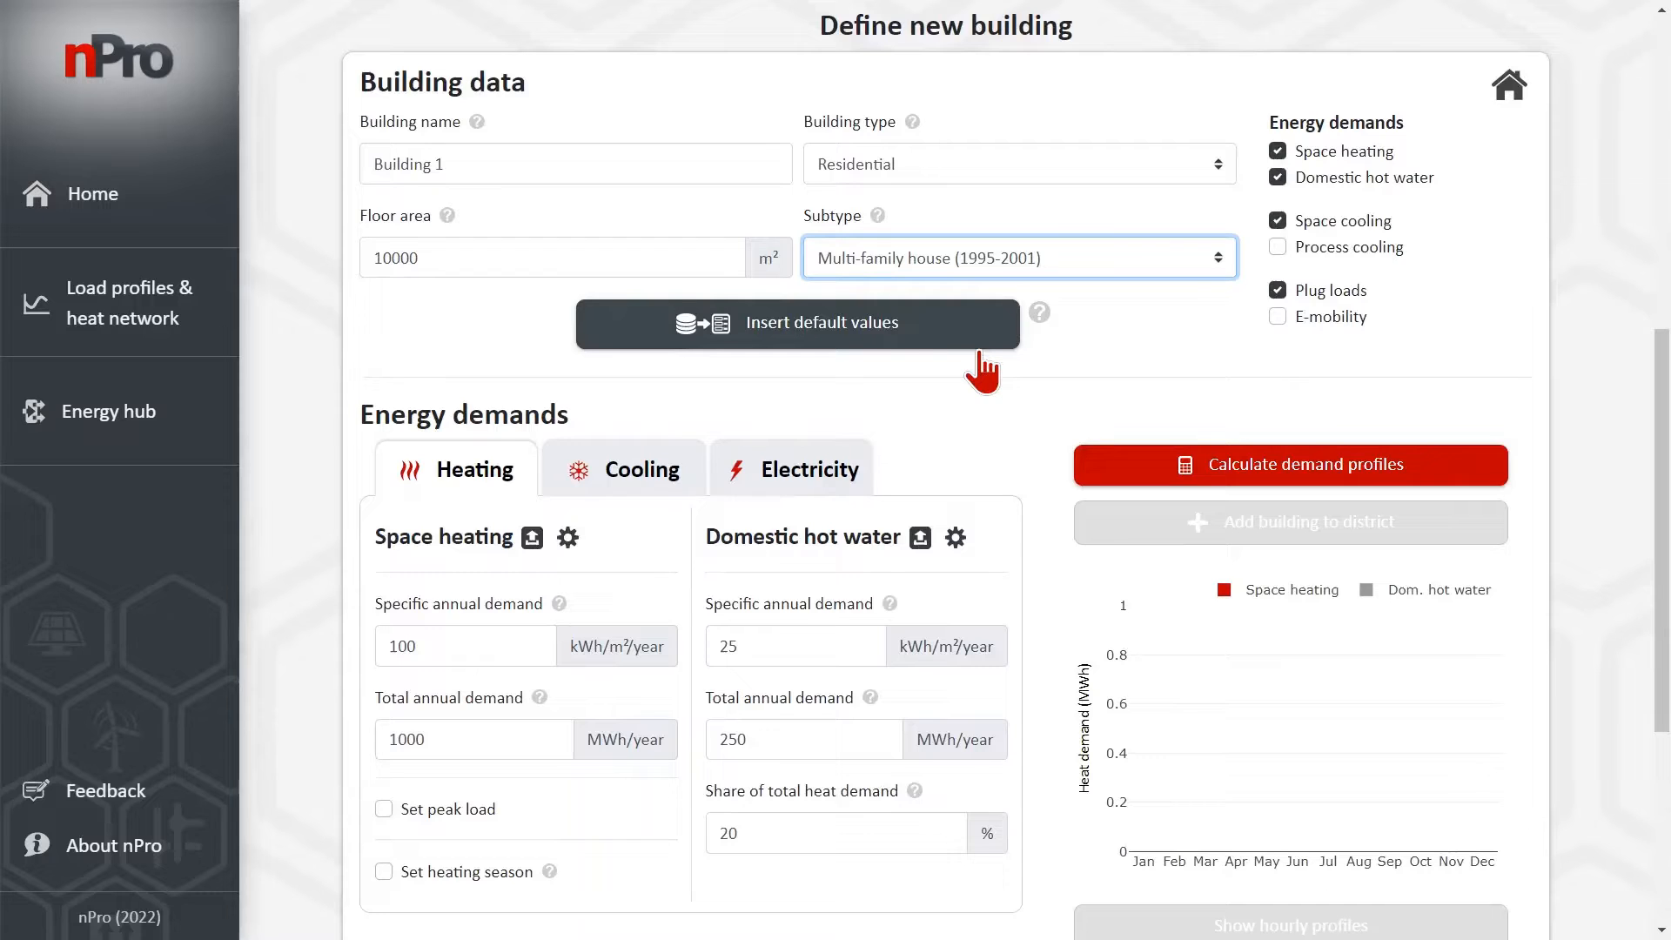
pyautogui.click(928, 332)
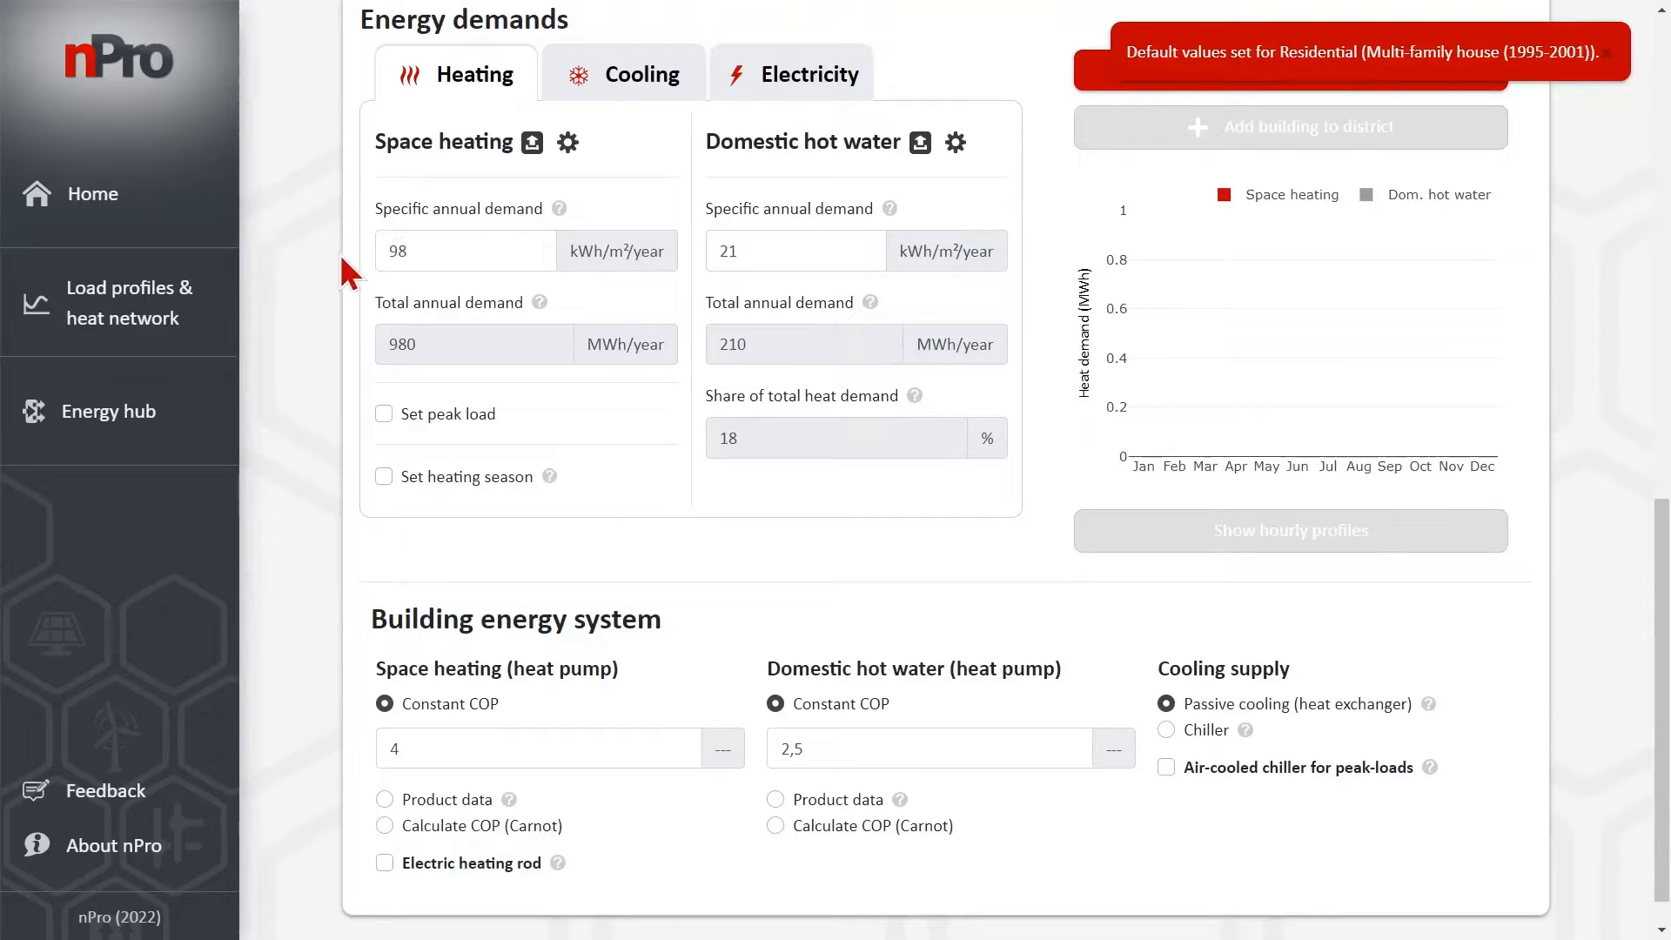
# - Base the space heating heat pump on product data and choose the Buderus Logatherm WPS 6K-1 model
pyautogui.scroll(2, 344, 270)
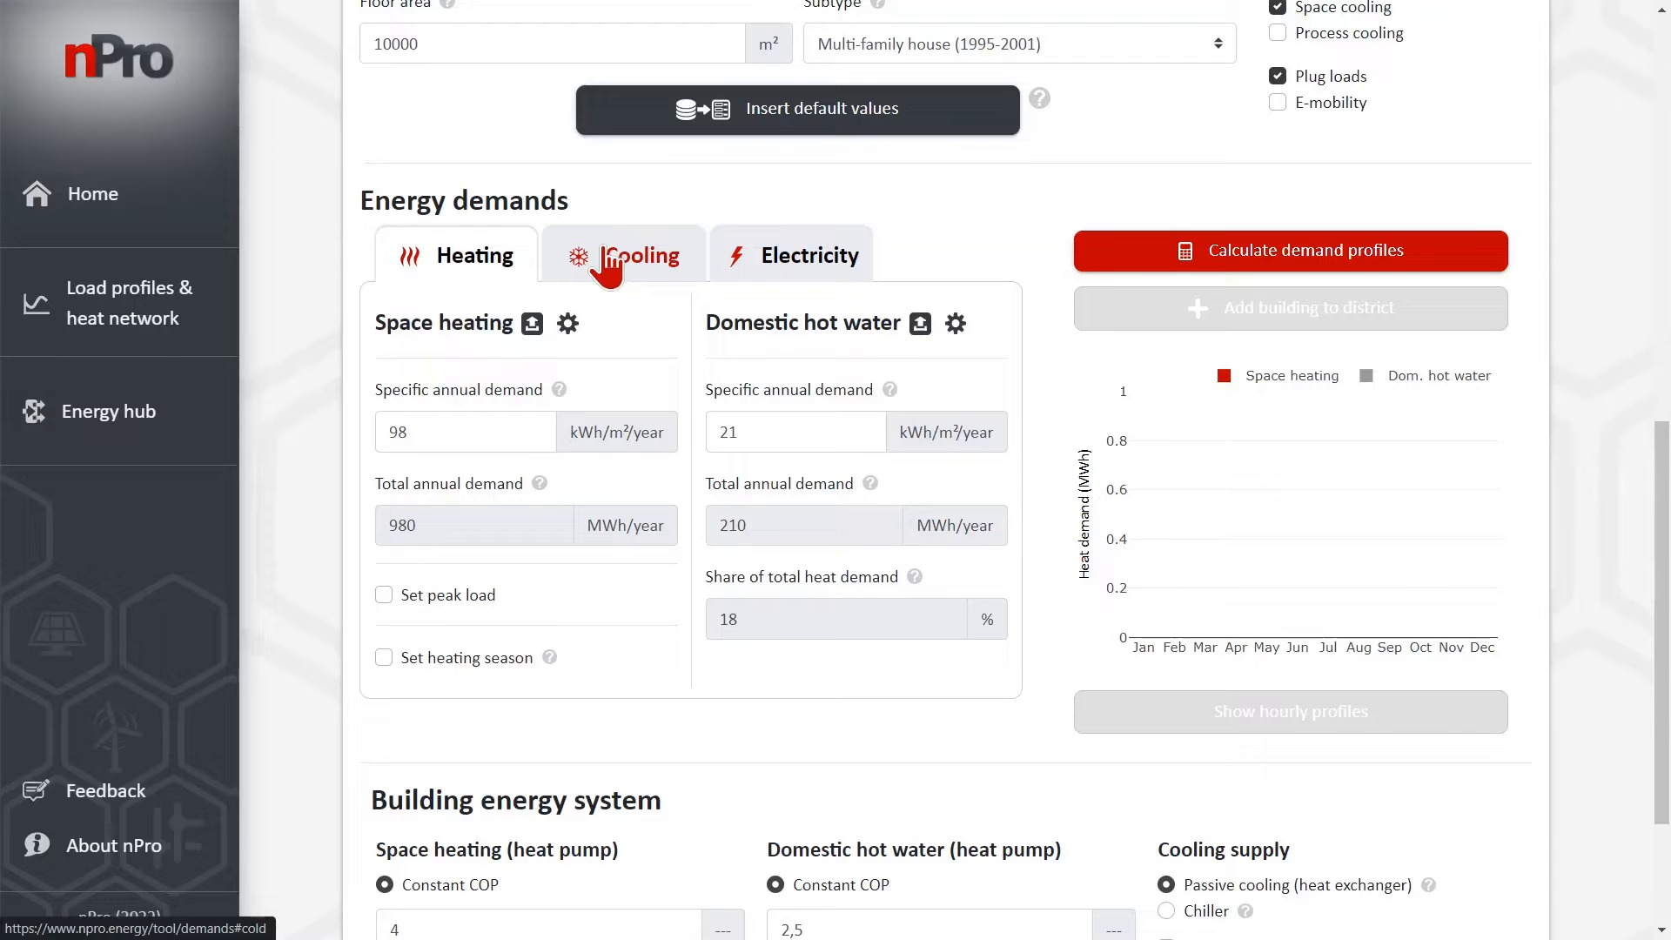
pyautogui.scroll(-1, 501, 416)
pyautogui.scroll(-4, 500, 416)
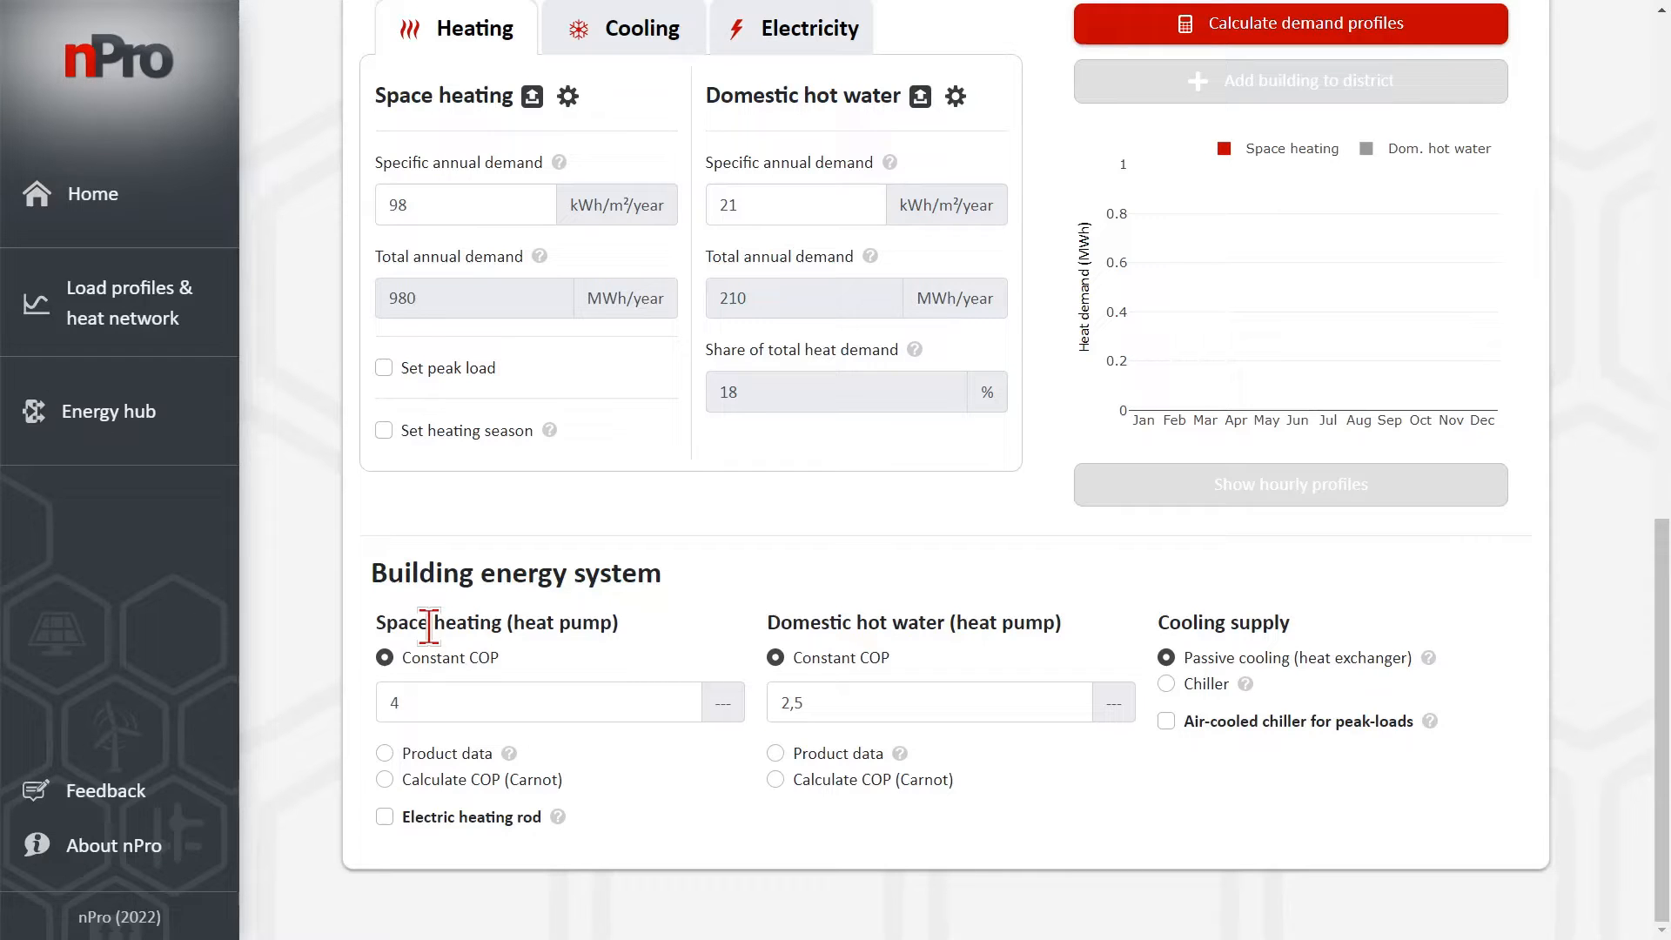
pyautogui.click(437, 752)
pyautogui.scroll(-2, 440, 735)
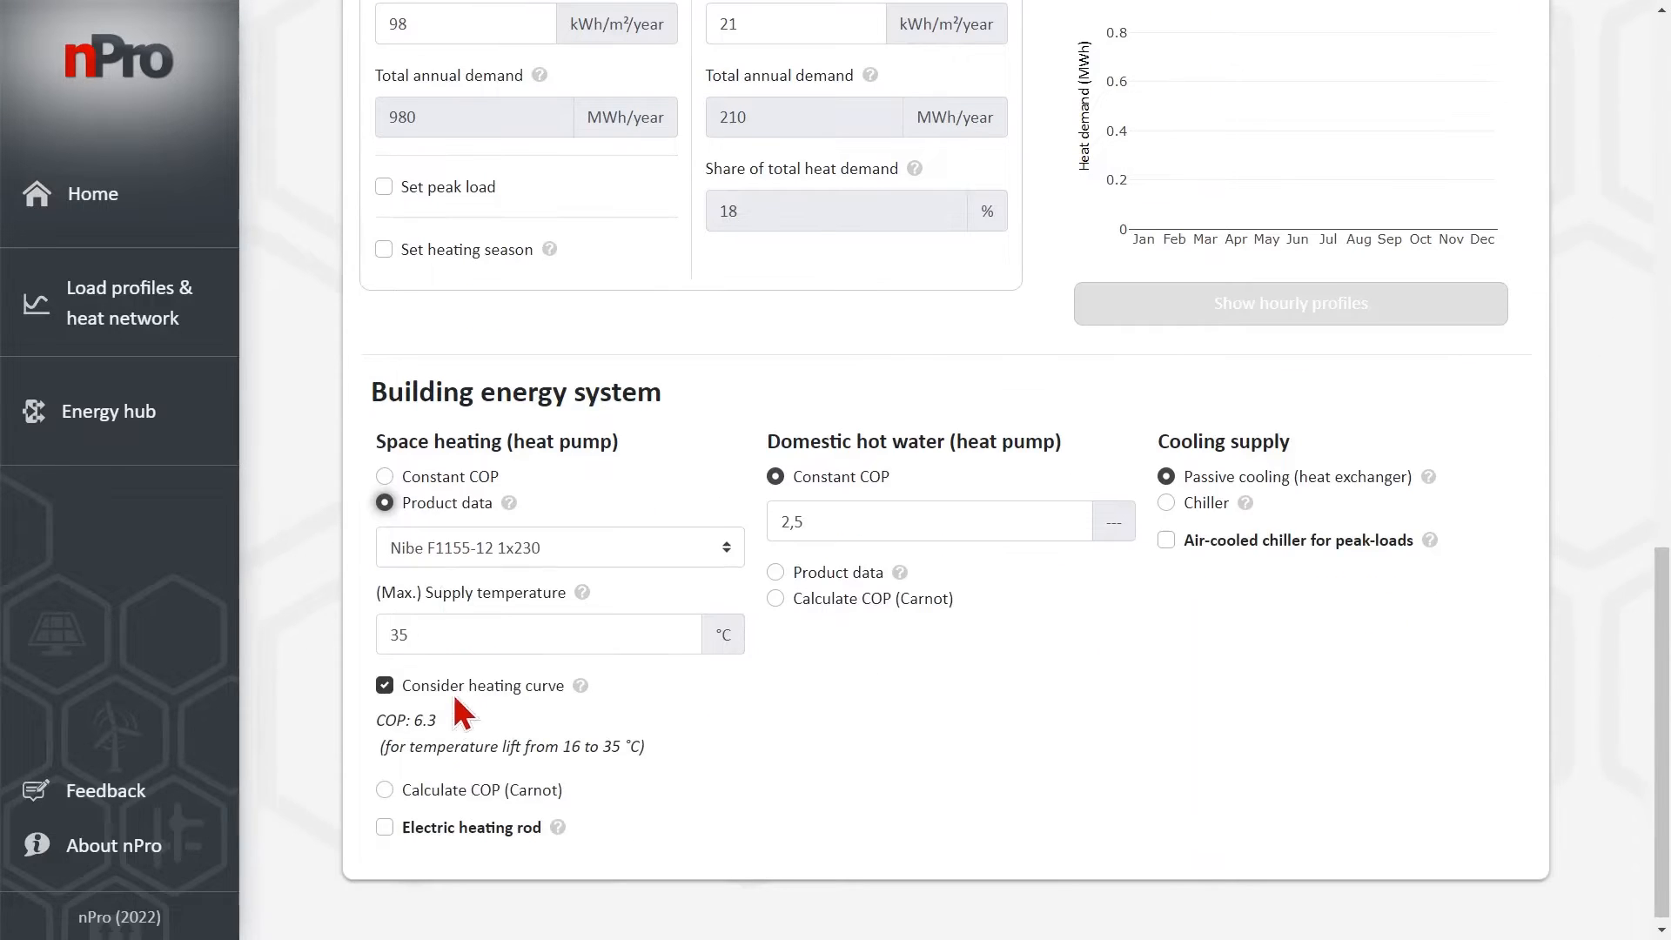
pyautogui.click(538, 542)
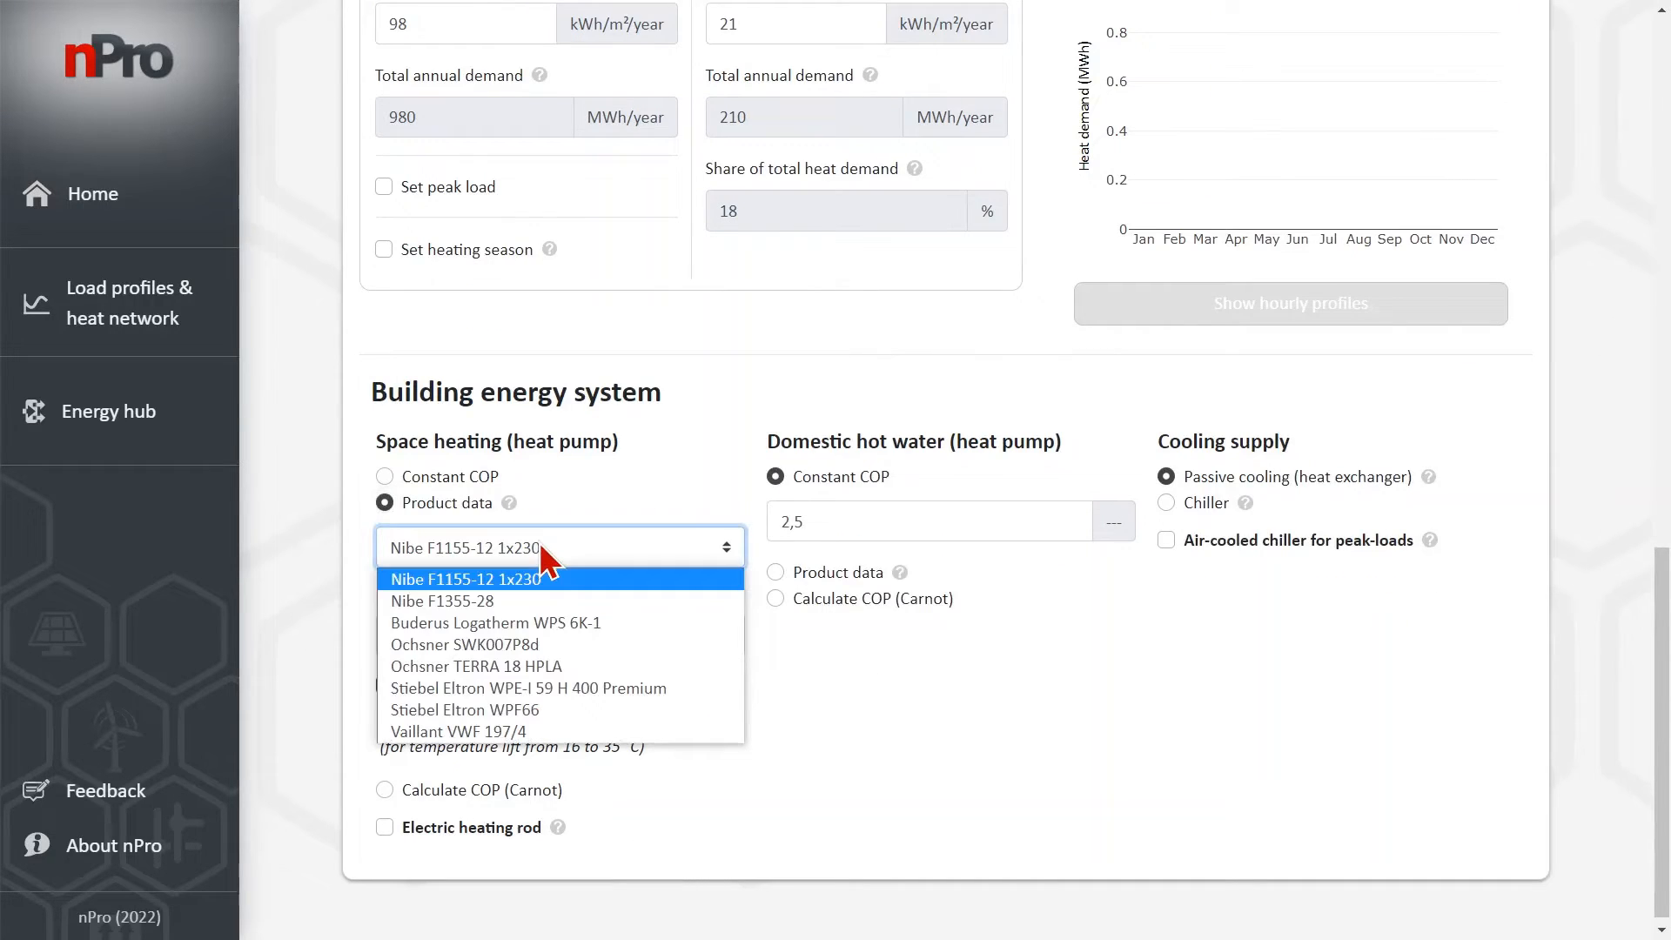
pyautogui.click(509, 623)
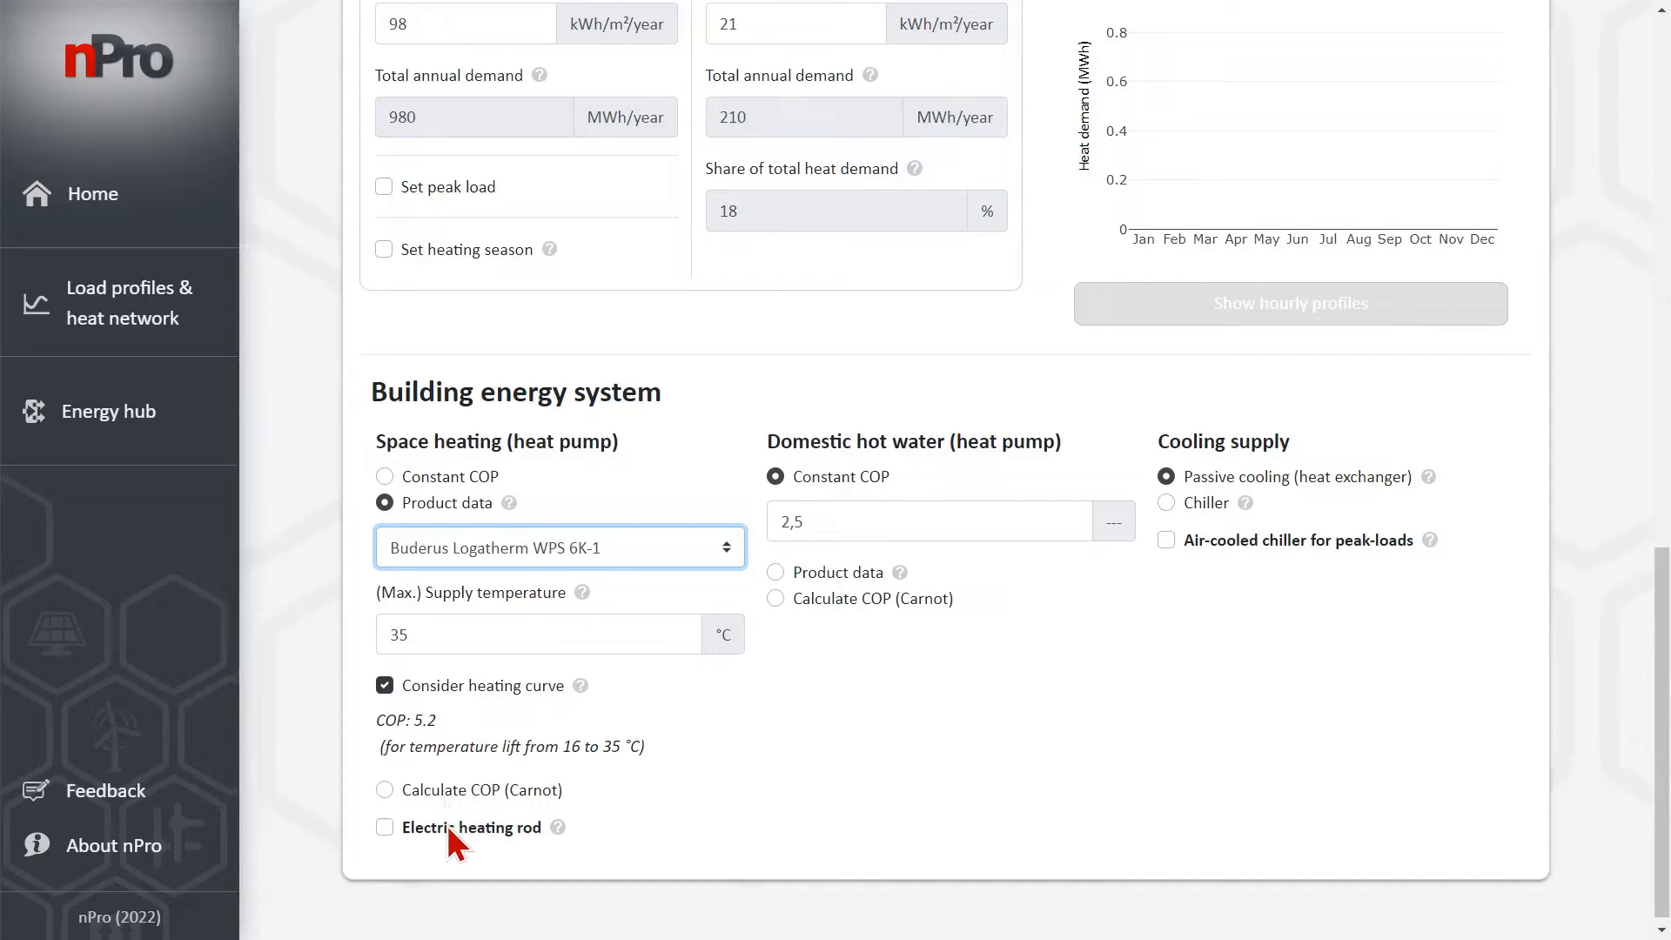
# - Try adding an electric heating rod to the space heating, calculate its capacity, and remove the rod again
pyautogui.scroll(-1, 447, 825)
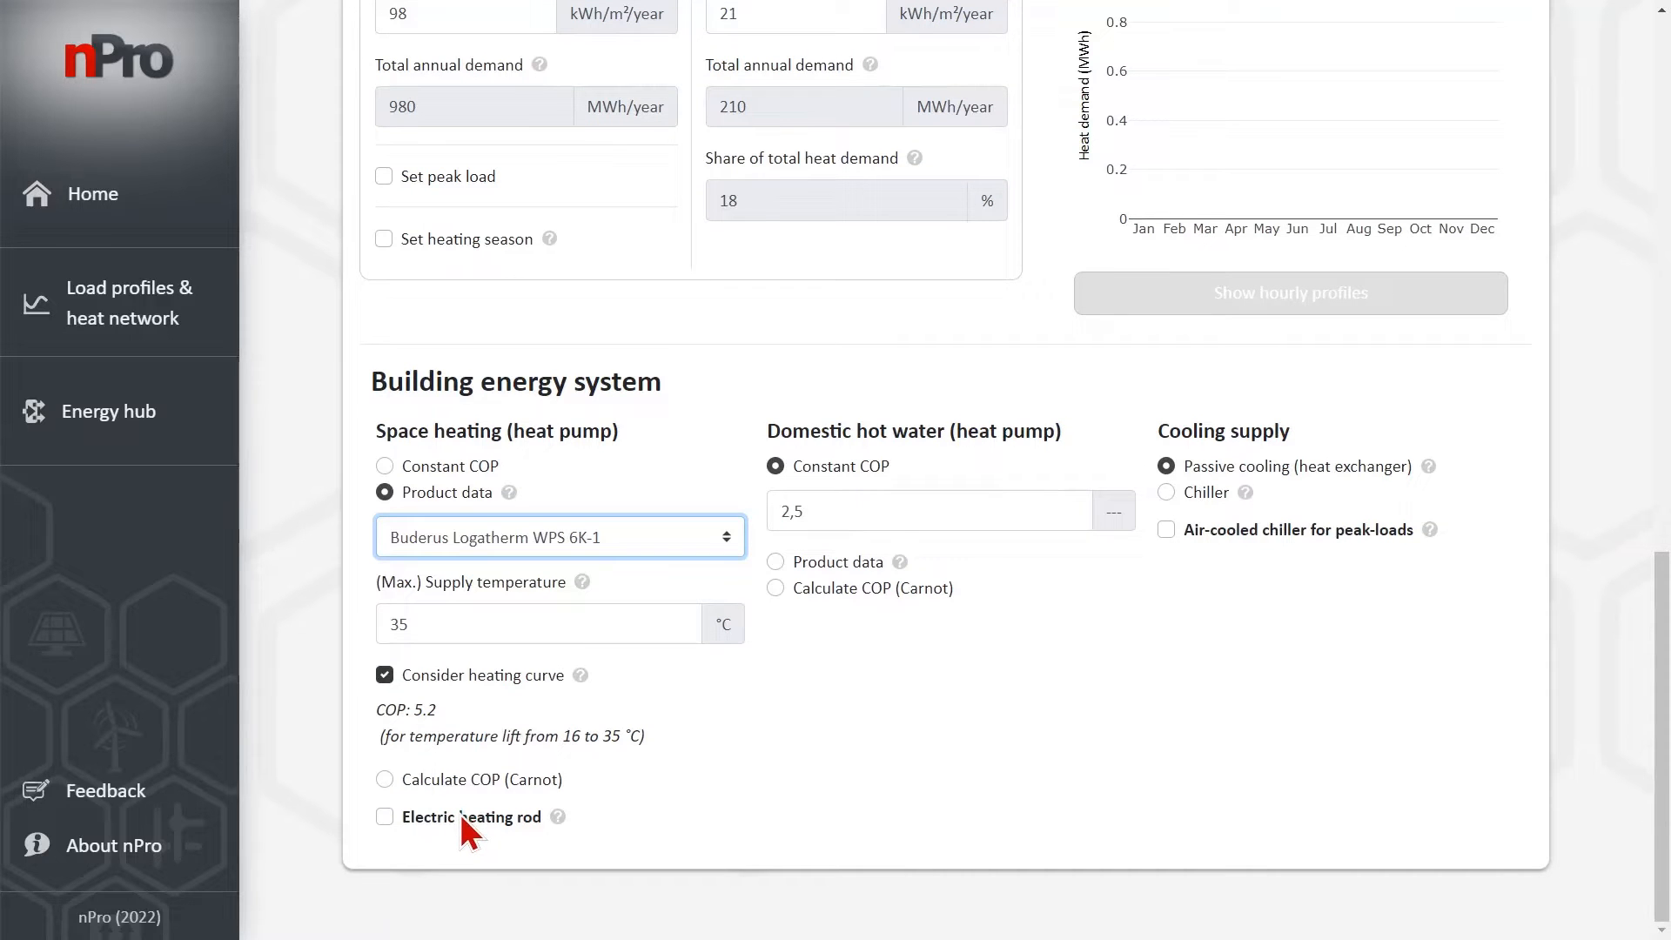
pyautogui.click(462, 820)
pyautogui.scroll(-2, 474, 814)
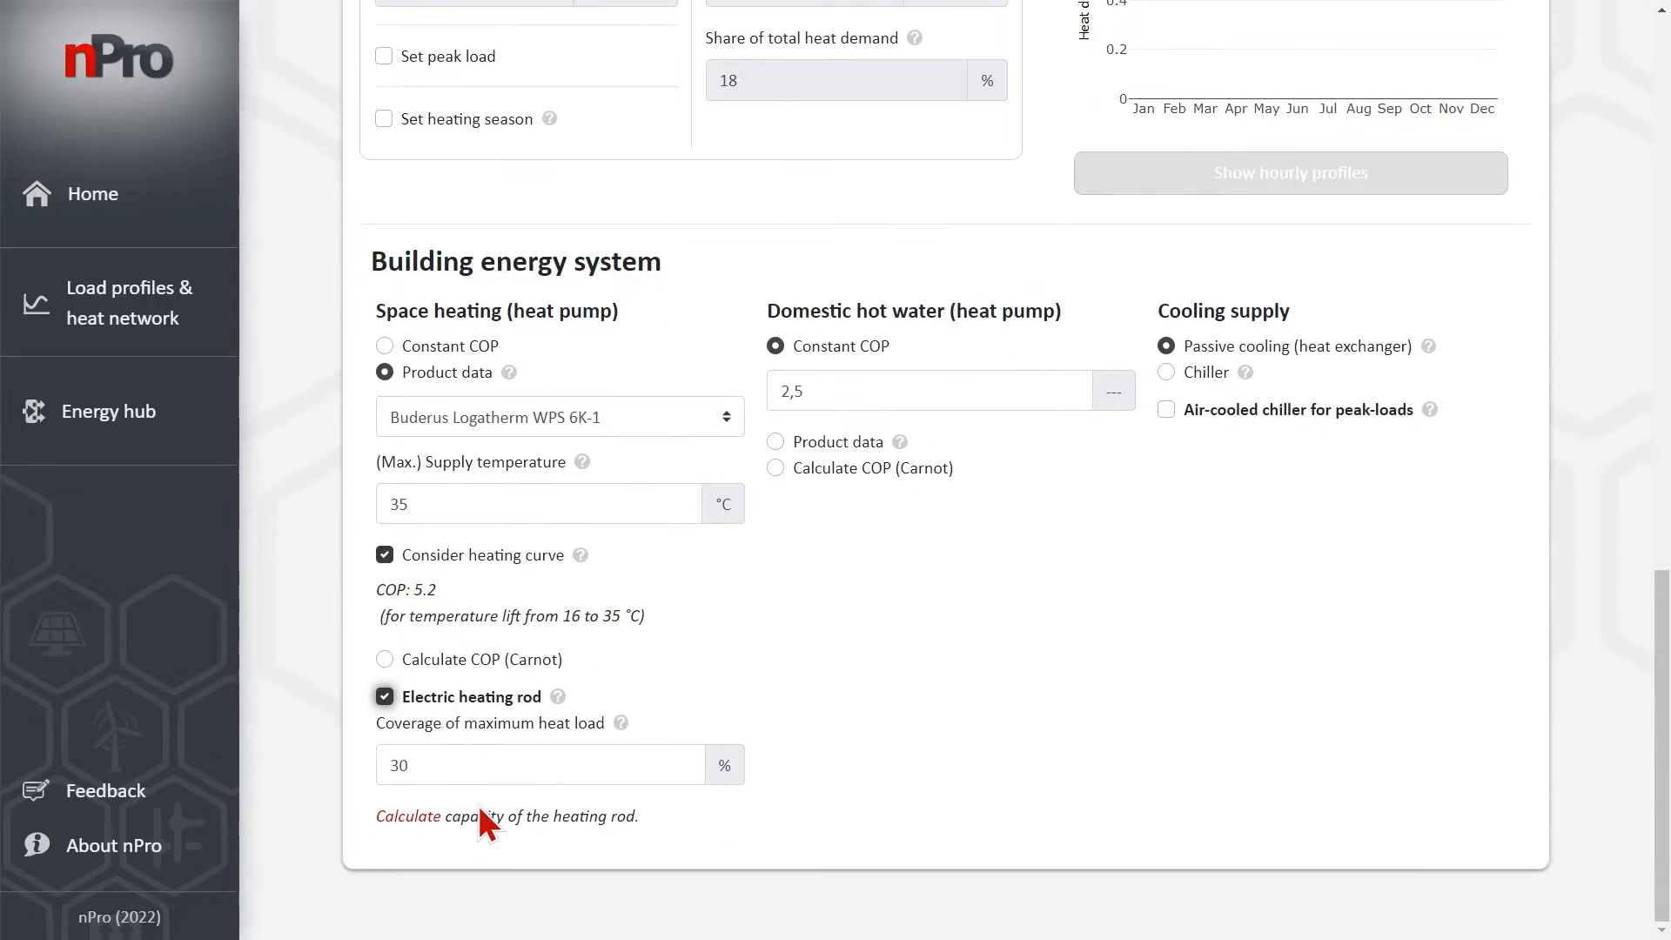
pyautogui.click(417, 818)
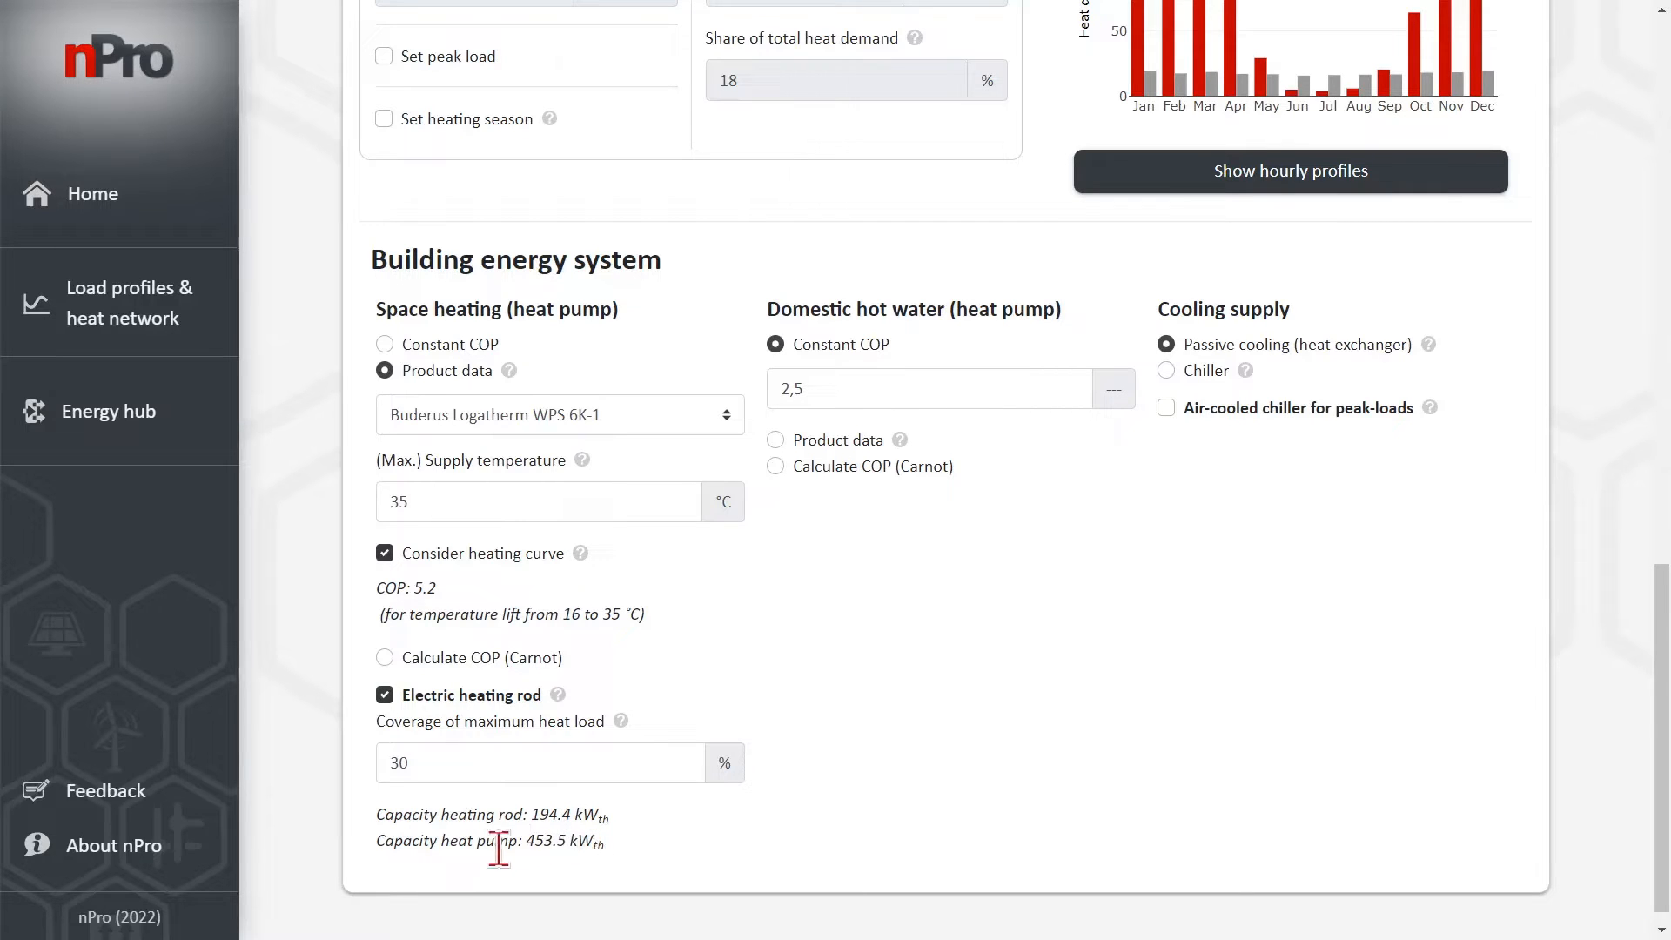
pyautogui.click(466, 692)
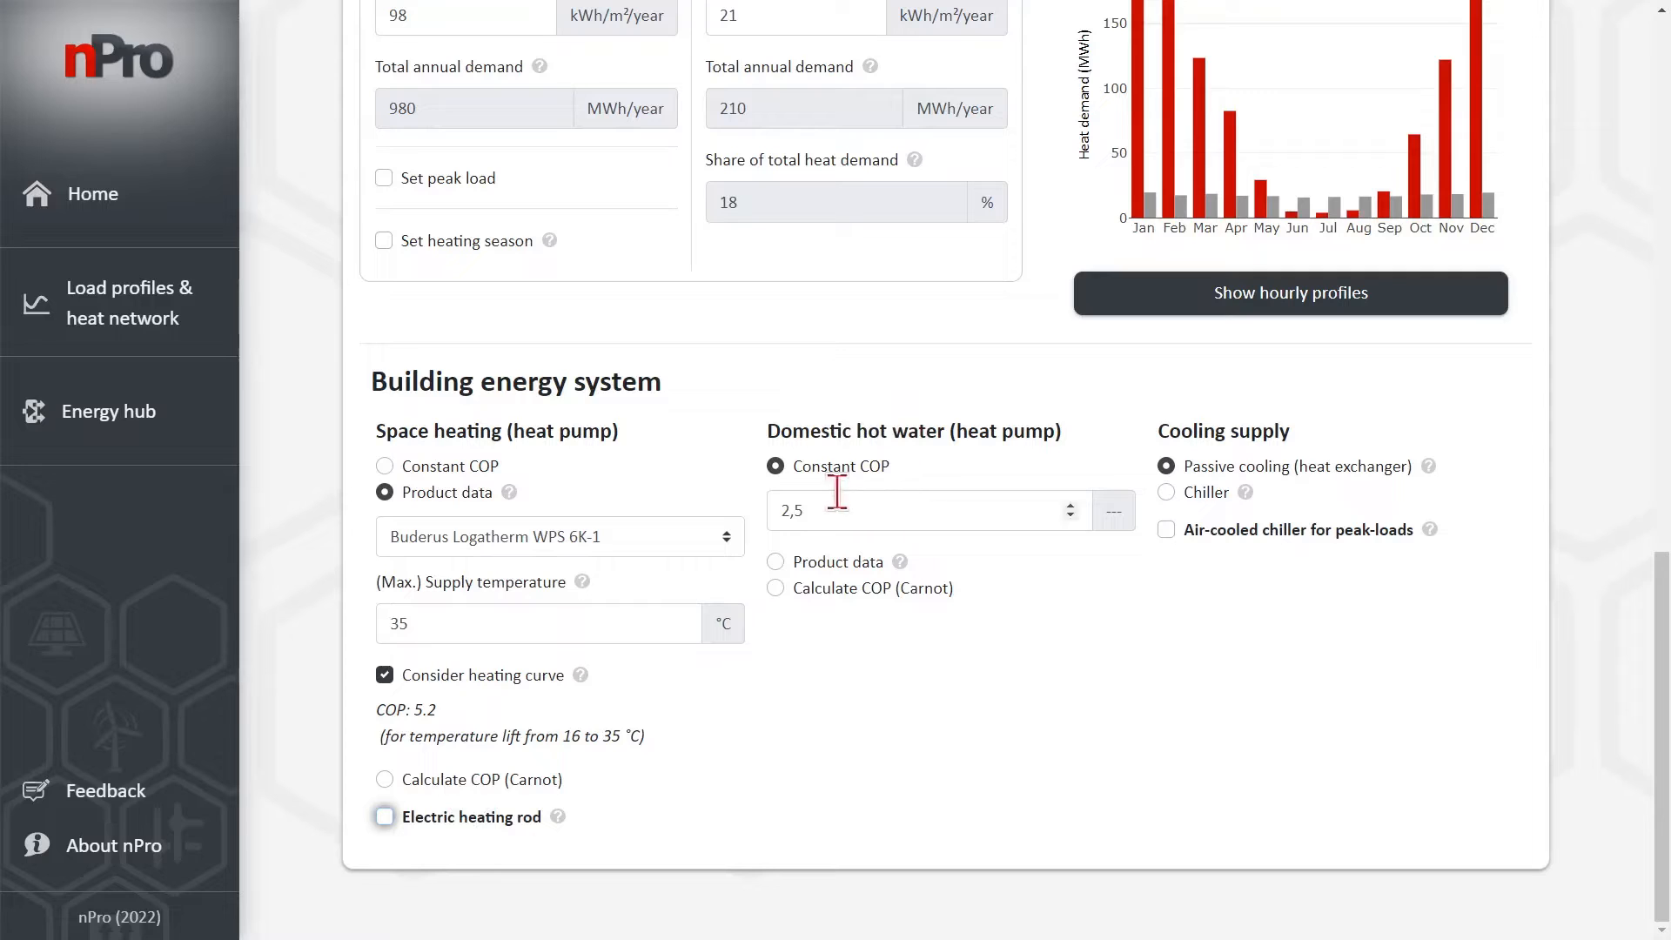
# - Base the domestic hot water heat pump on product data and choose the Buderus Logatherm WPS 6K-1 model
pyautogui.click(834, 561)
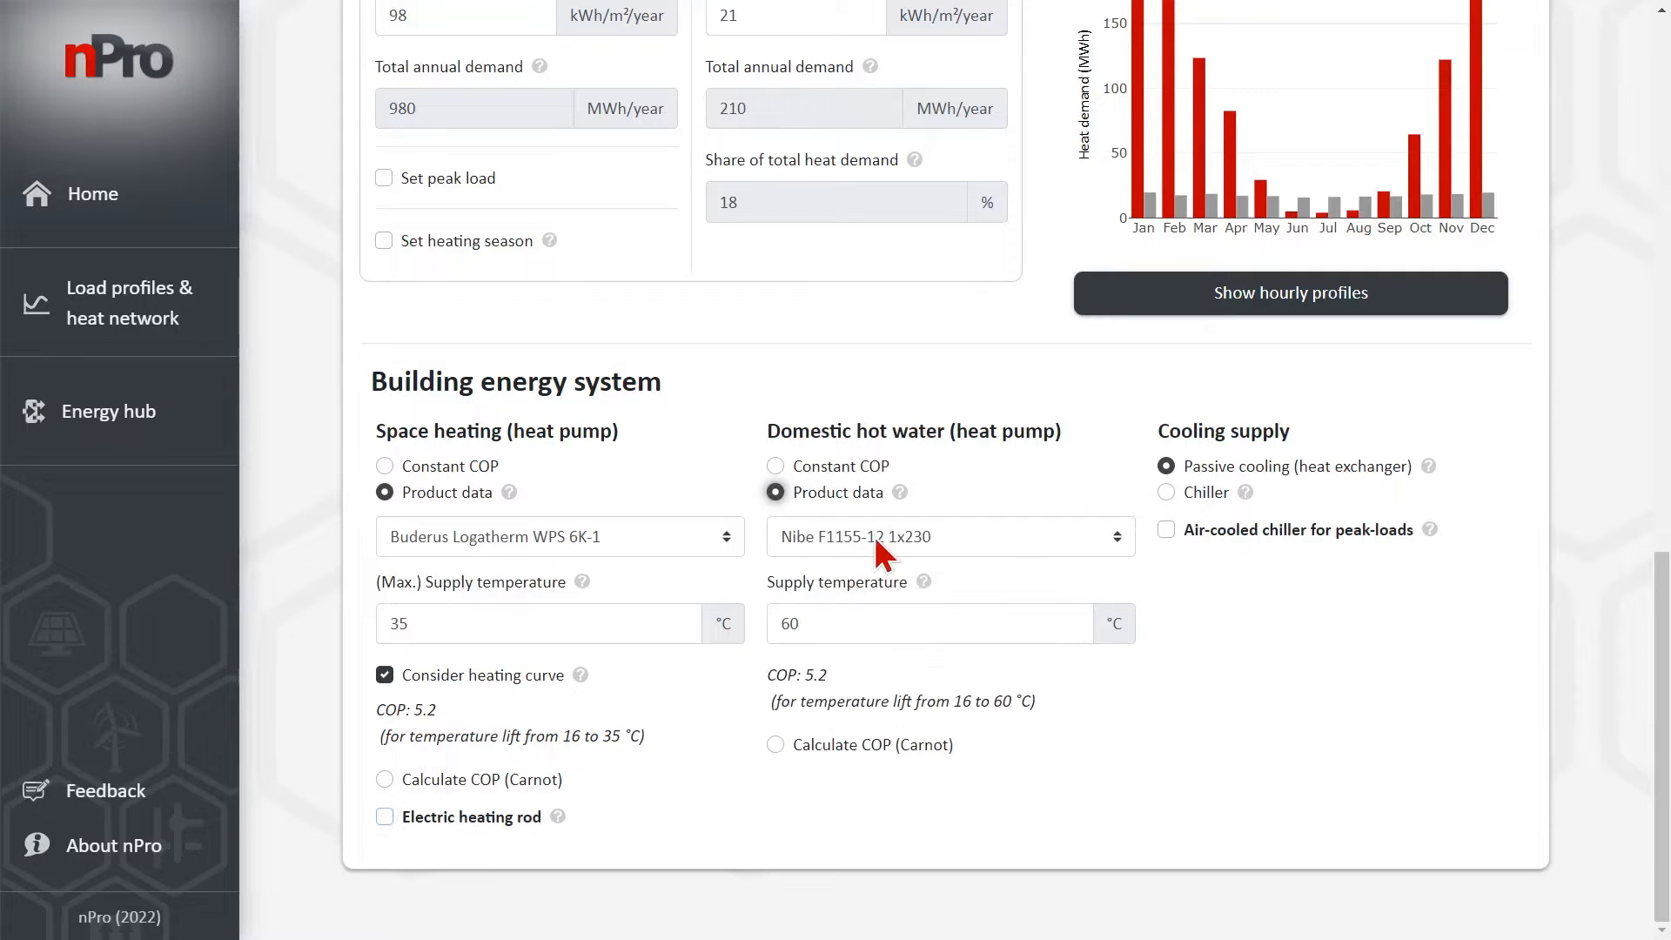
pyautogui.click(874, 535)
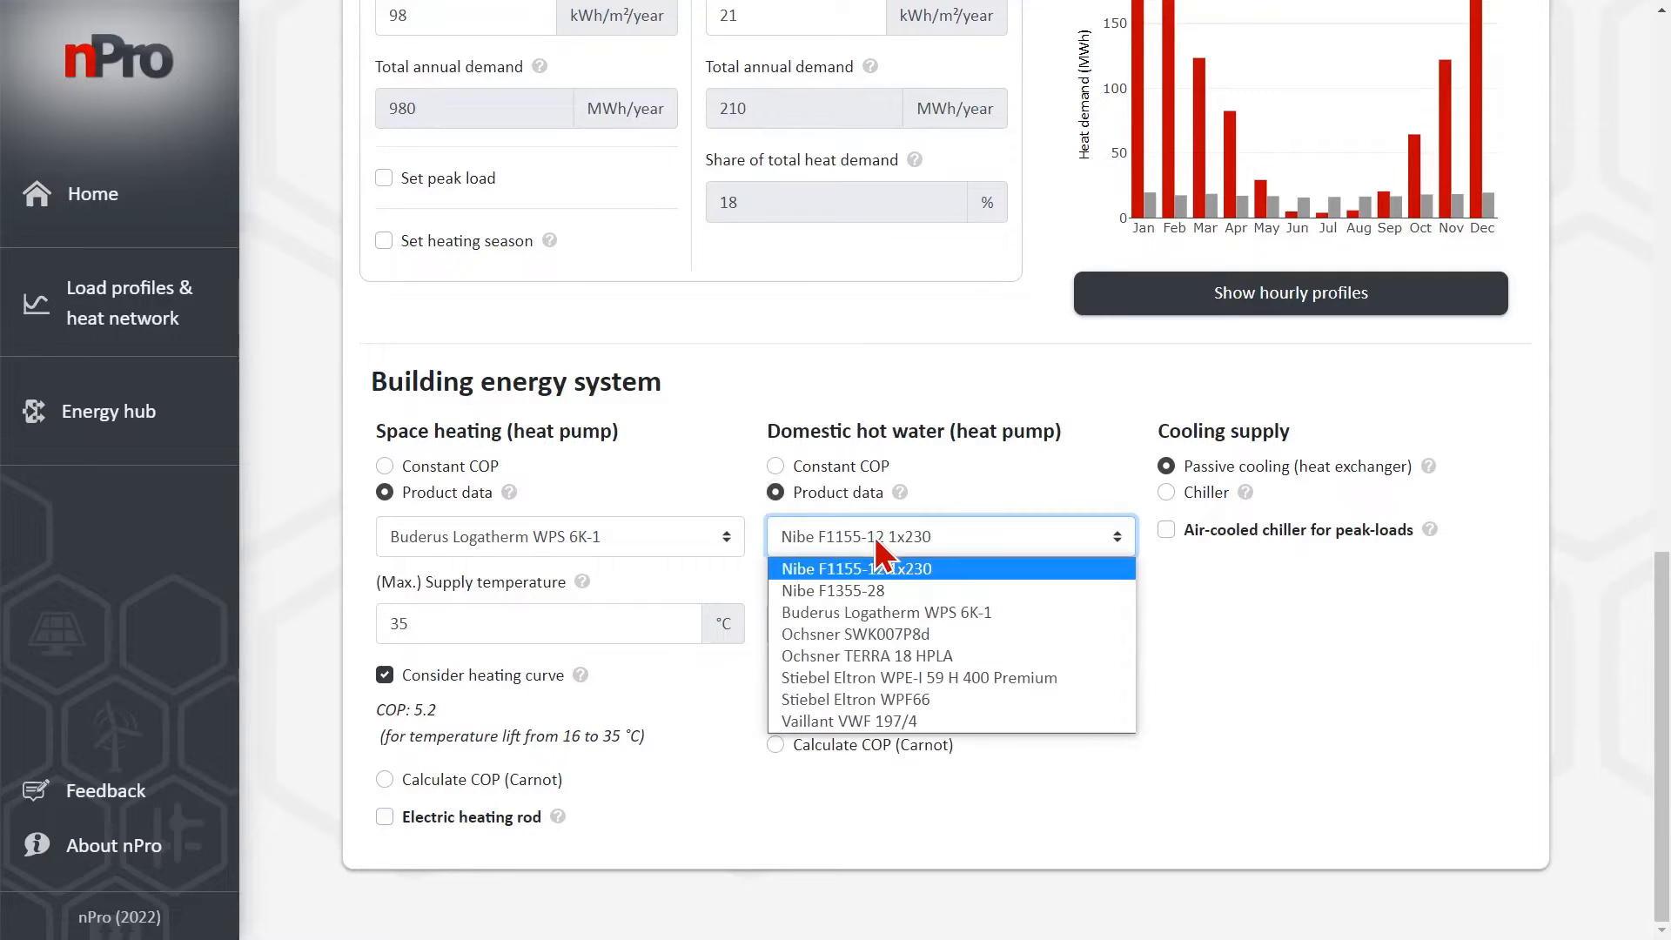
pyautogui.click(853, 612)
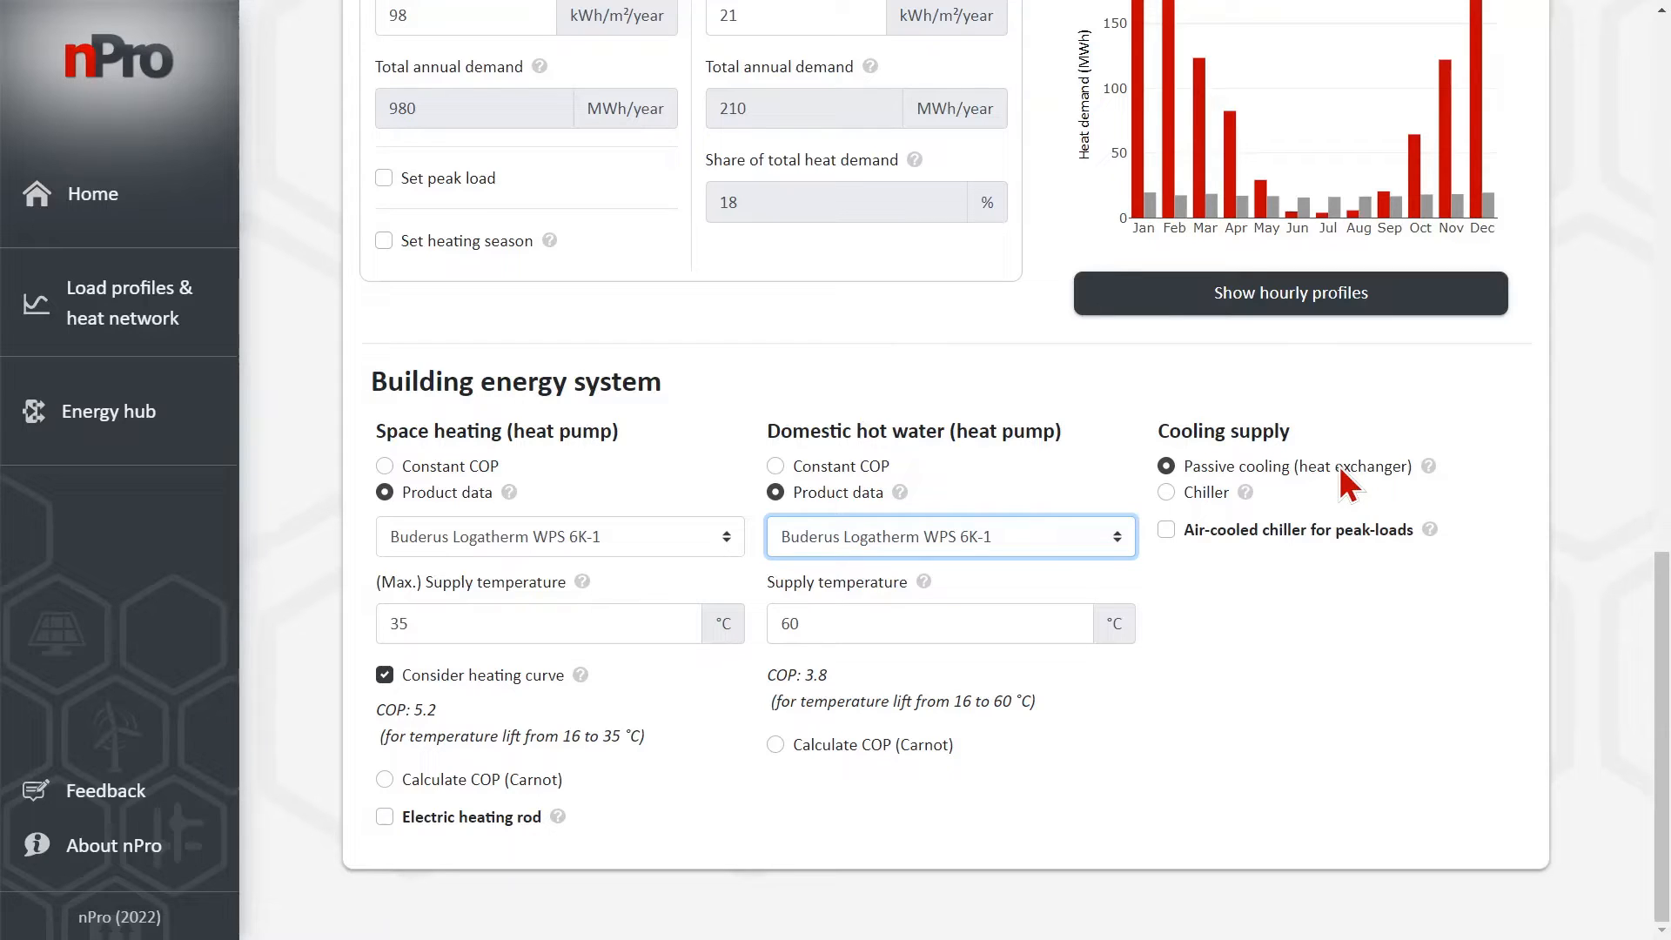
# - Try a chiller with an additional air-cooled chiller for peak loads as cooling supply, and return to passive cooling
pyautogui.click(1198, 493)
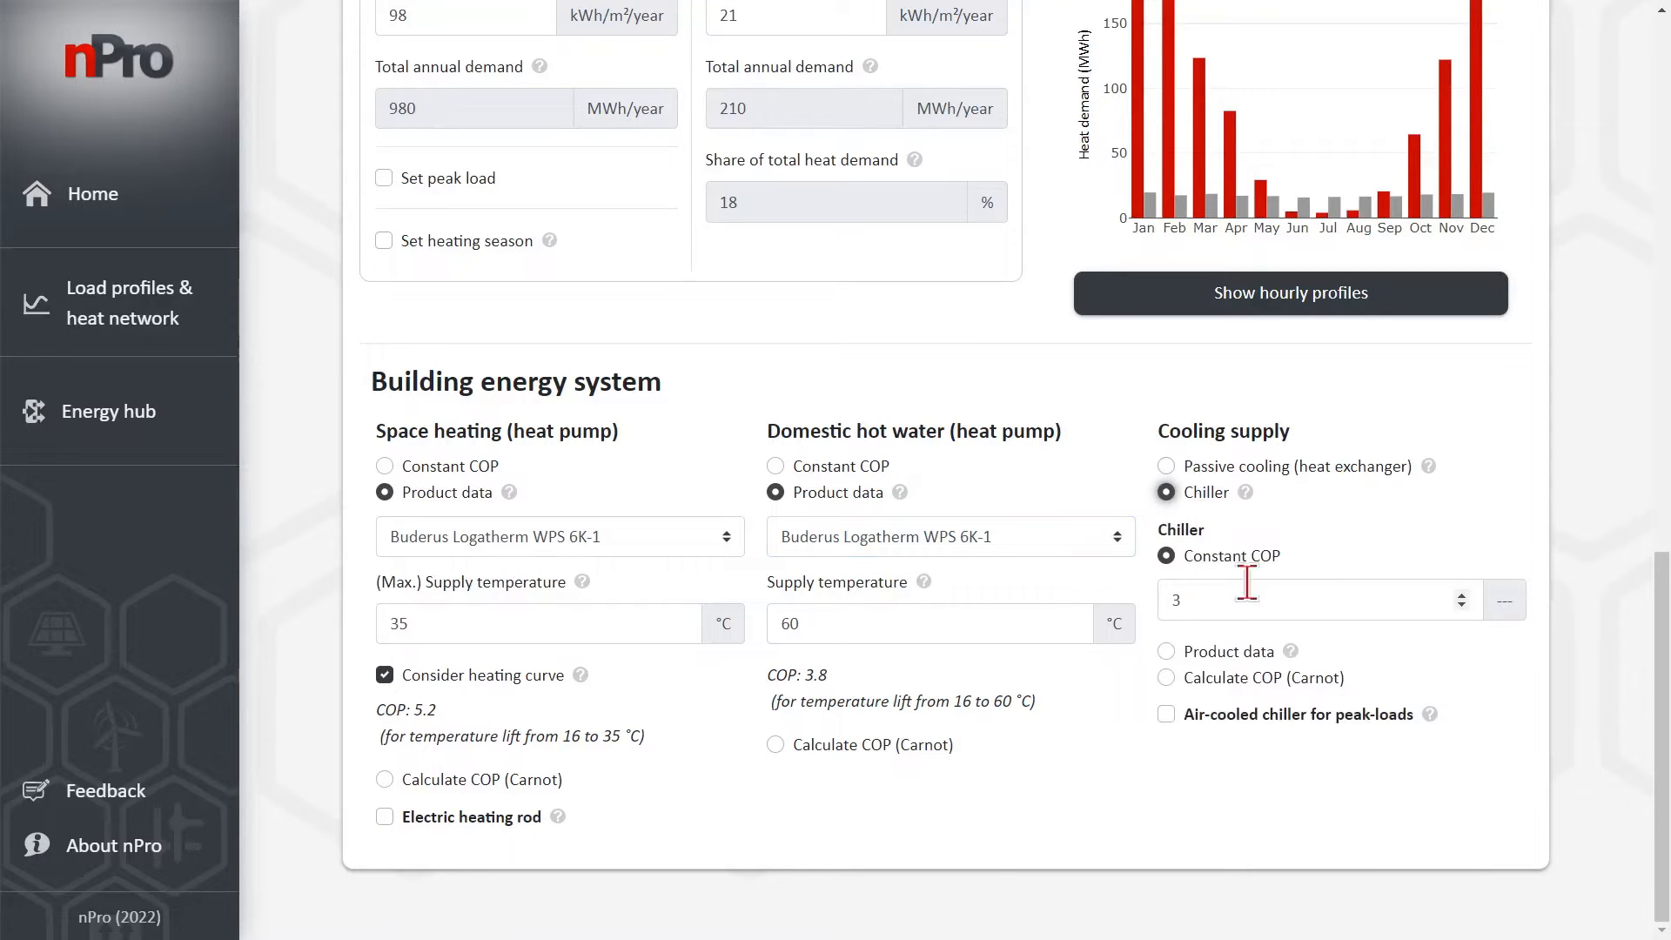
pyautogui.click(1232, 719)
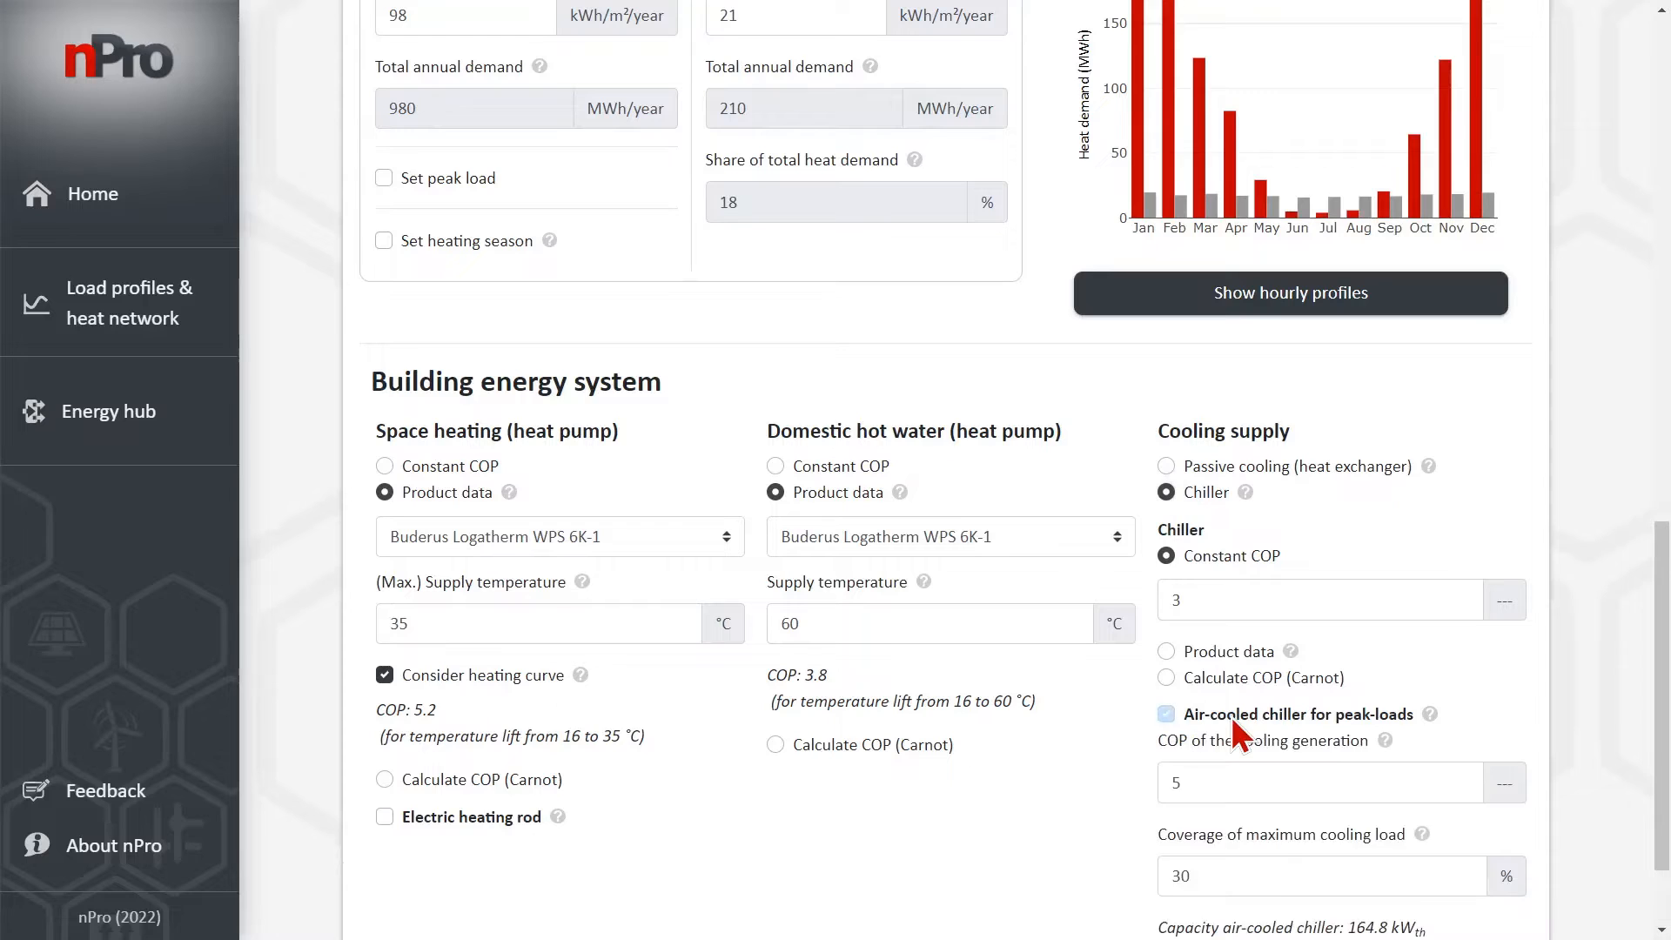
pyautogui.scroll(-2, 1231, 715)
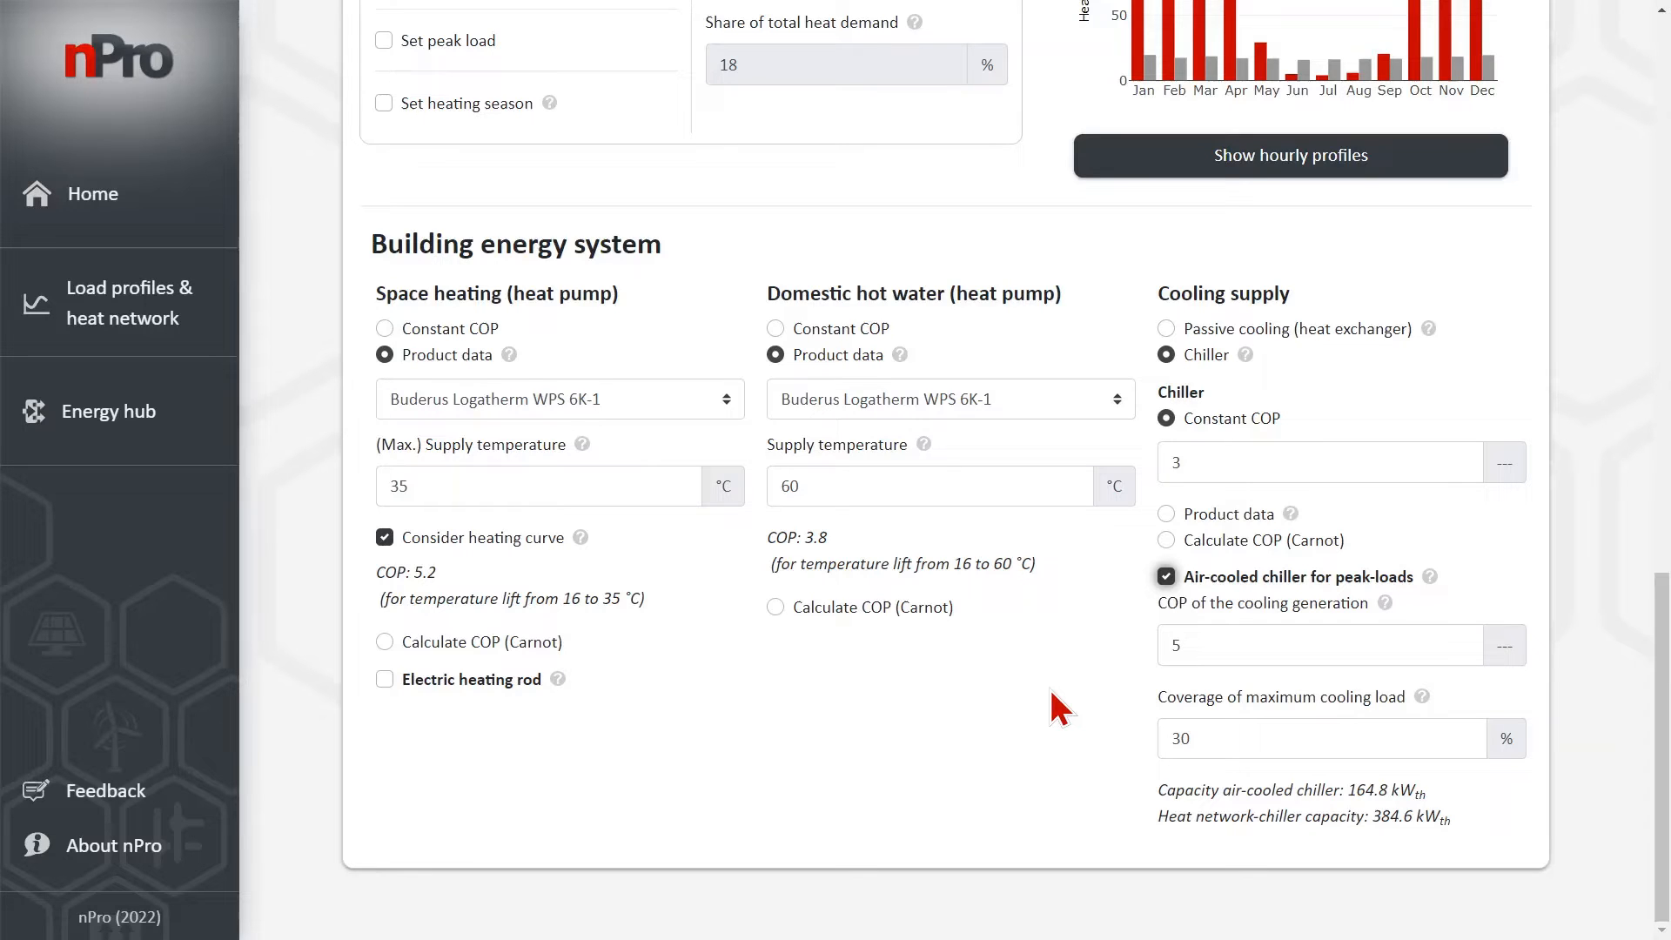
pyautogui.click(1301, 571)
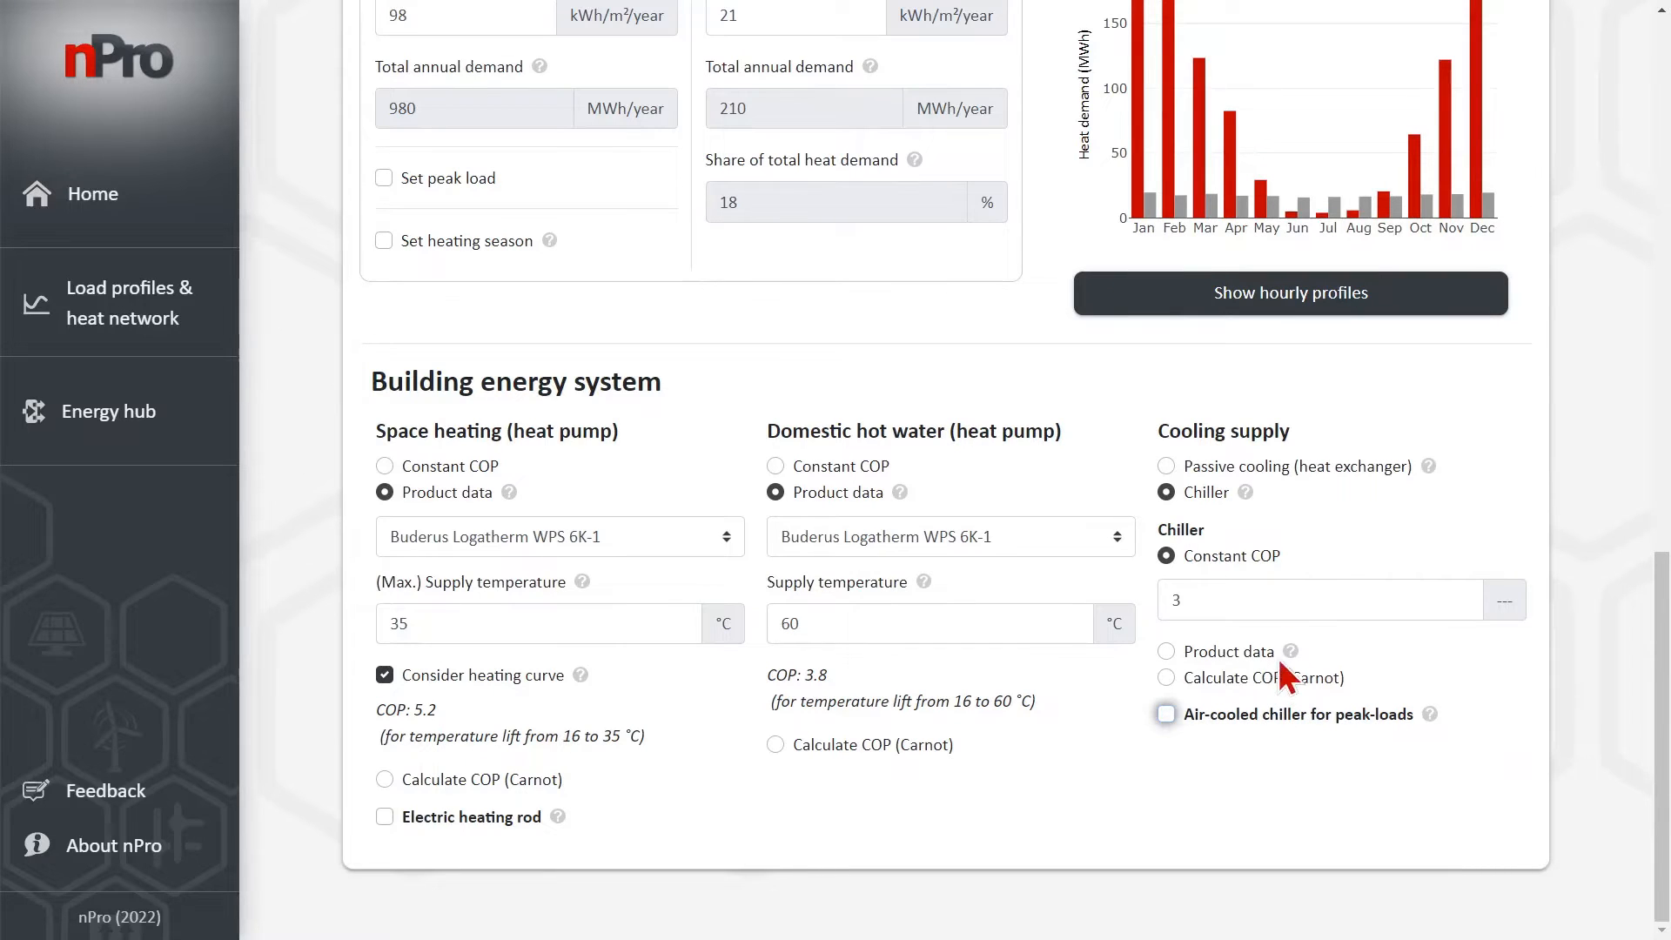
pyautogui.click(1226, 464)
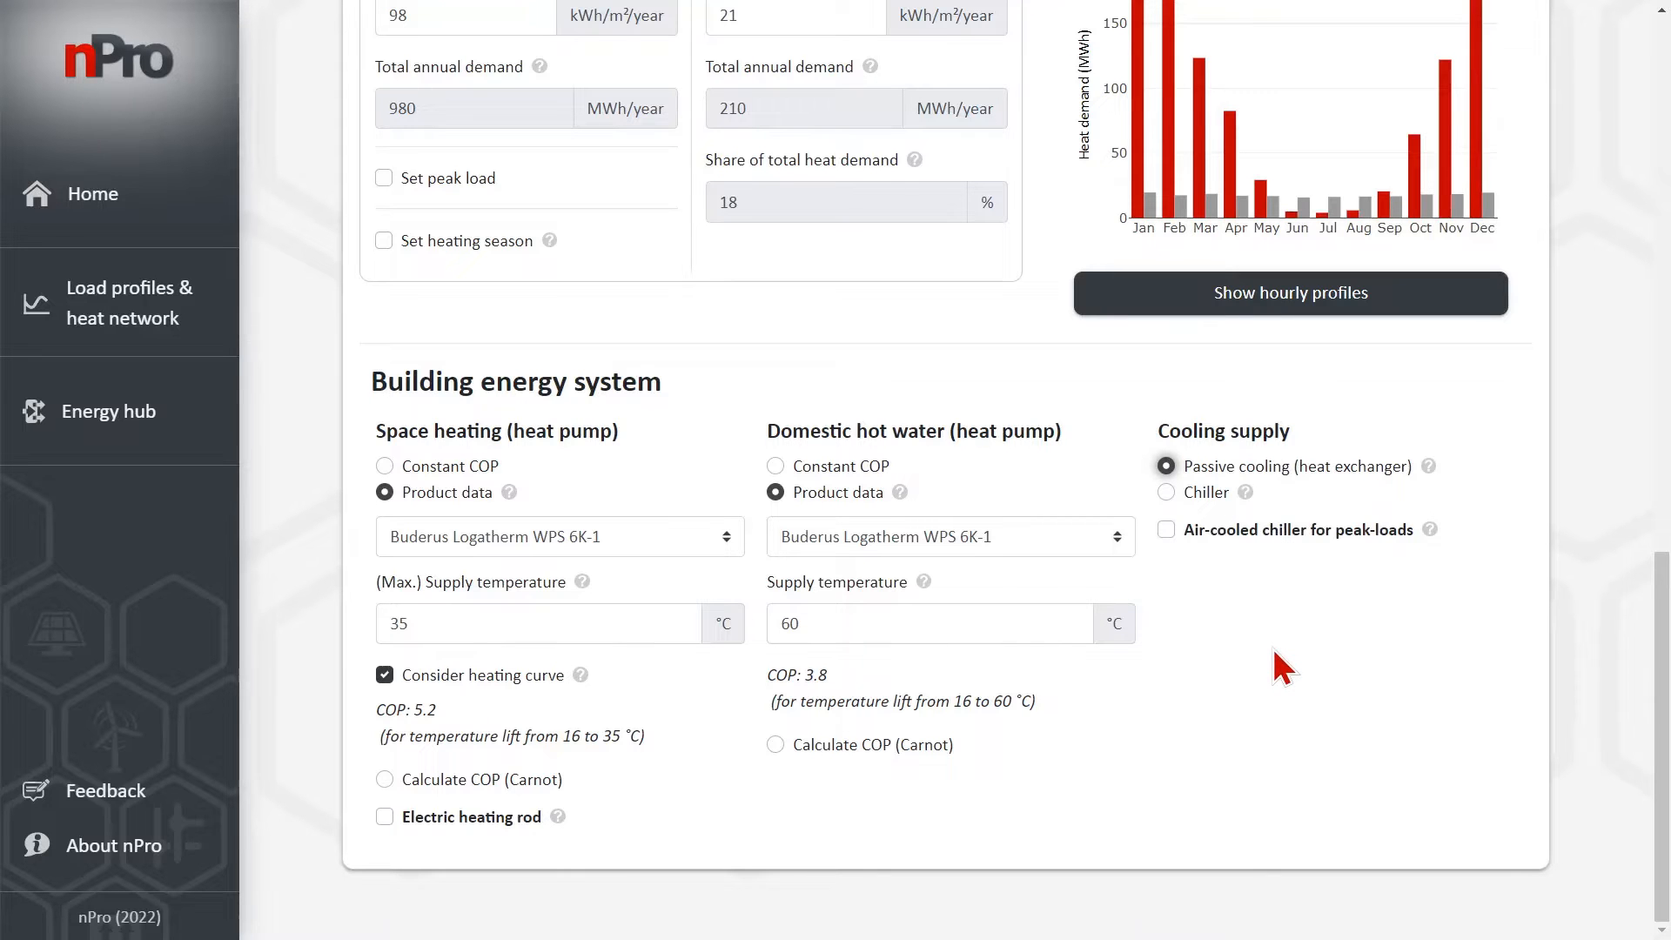
# - Calculate the building's demand profiles and add the building to the district
pyautogui.scroll(6, 1275, 665)
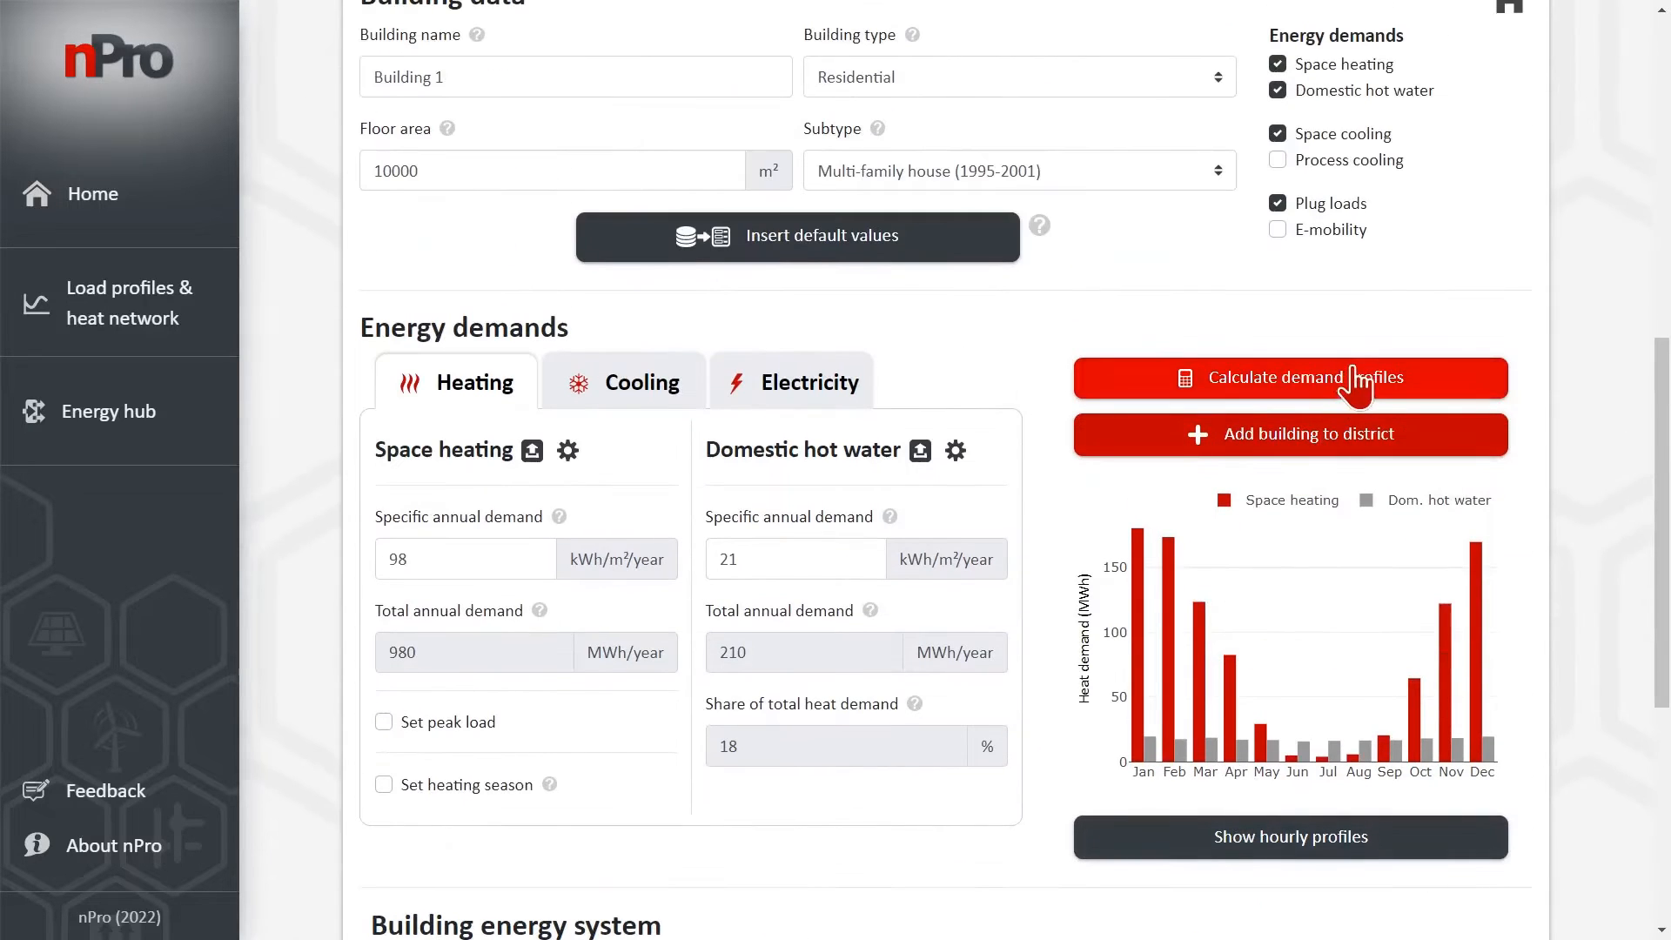
pyautogui.click(1297, 376)
pyautogui.click(1404, 436)
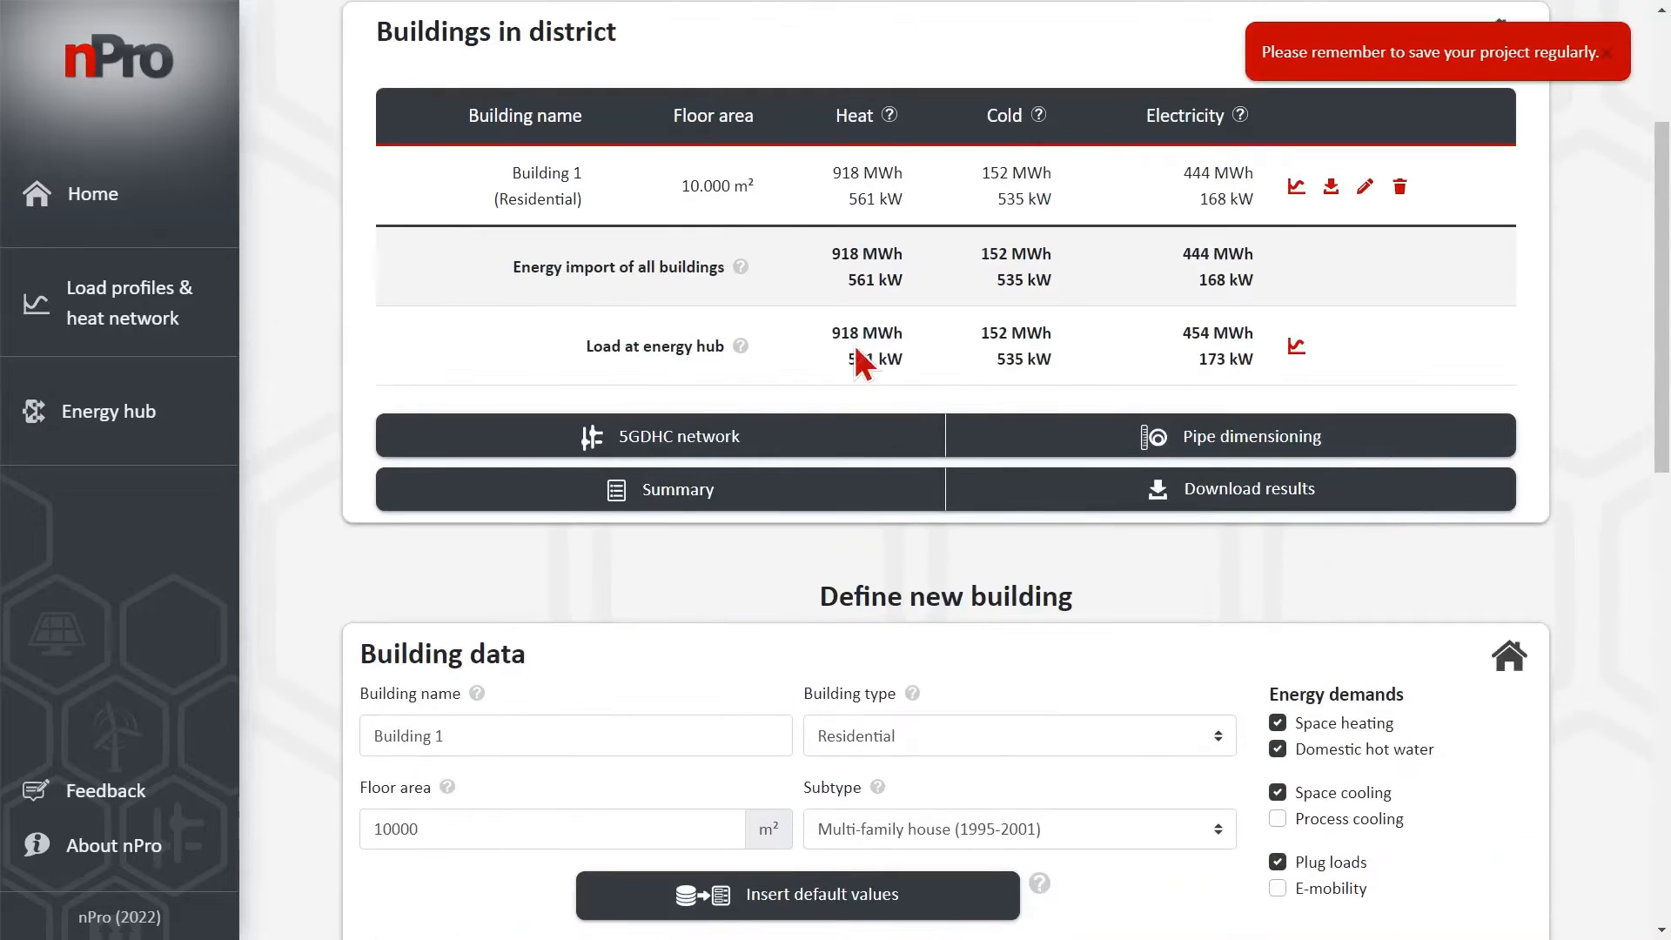
# - Open the details of Building 1 and examine its annual and peak energy demands
pyautogui.scroll(2, 831, 338)
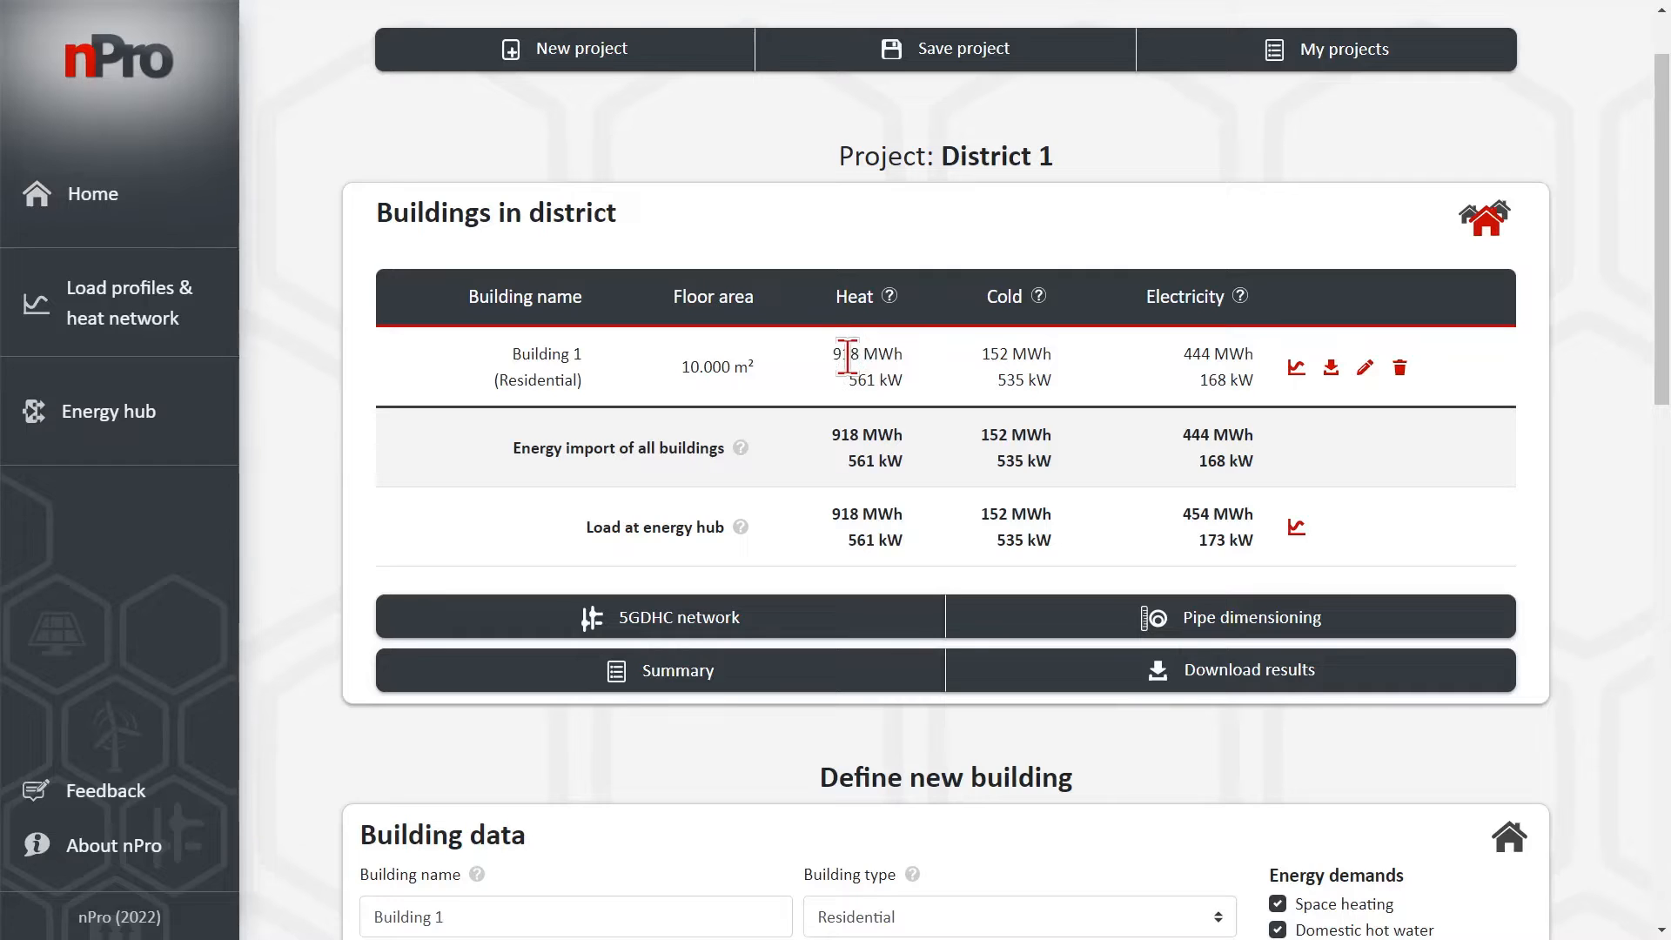
pyautogui.click(1296, 370)
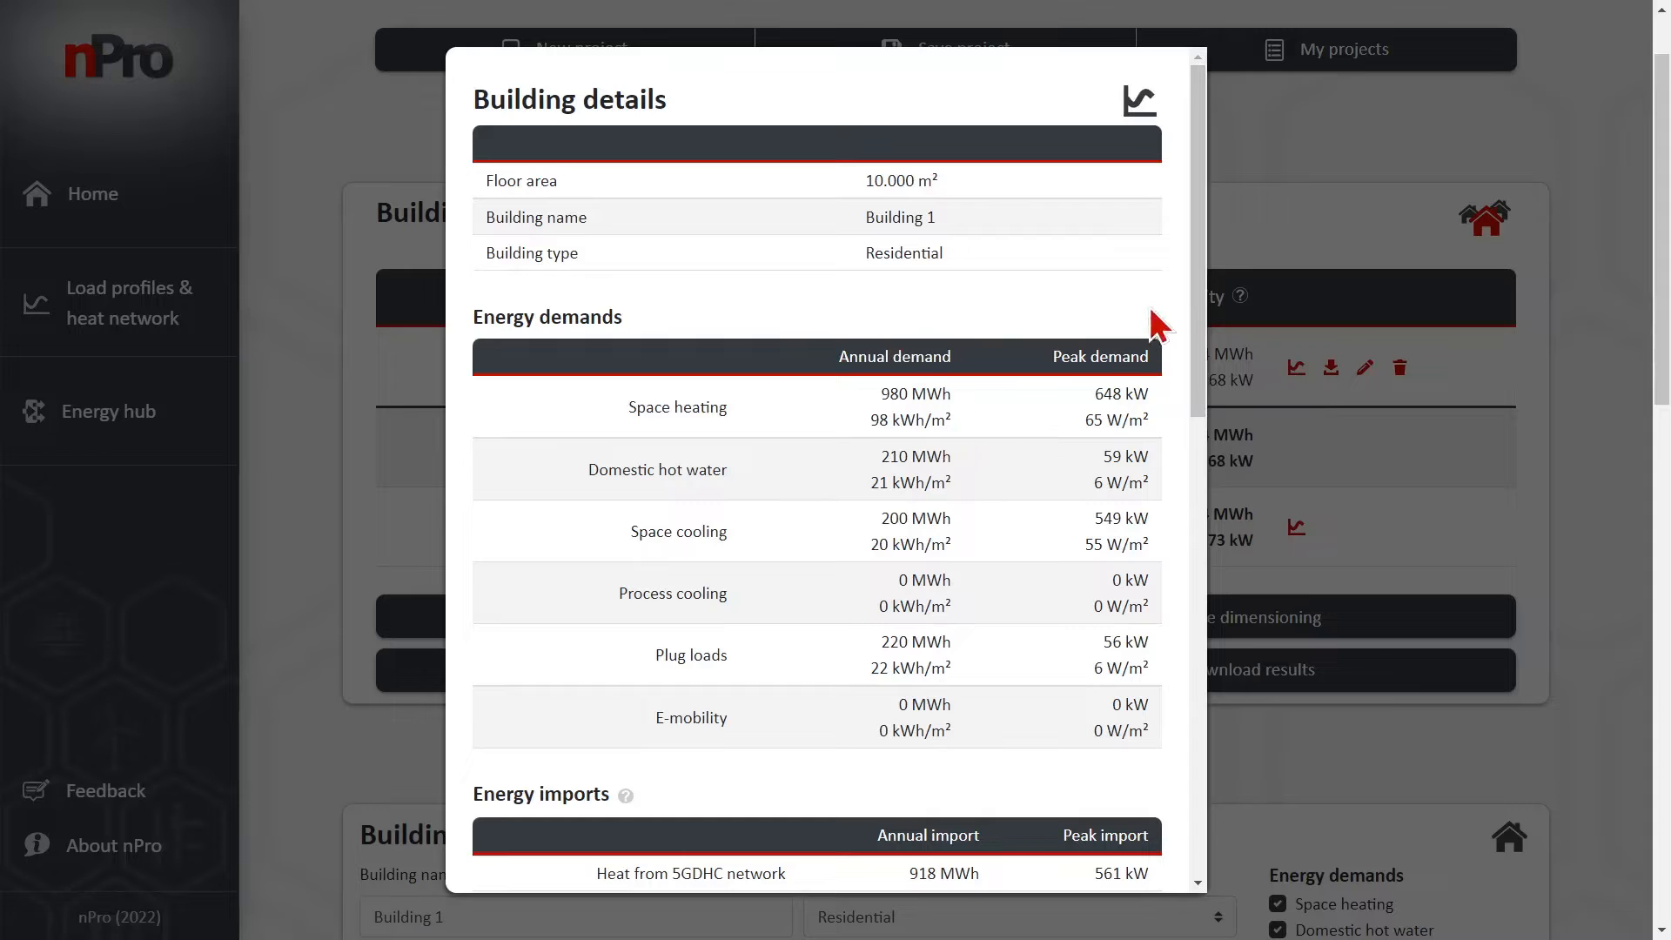
pyautogui.moveTo(1195, 317); pyautogui.dragTo(1195, 355)
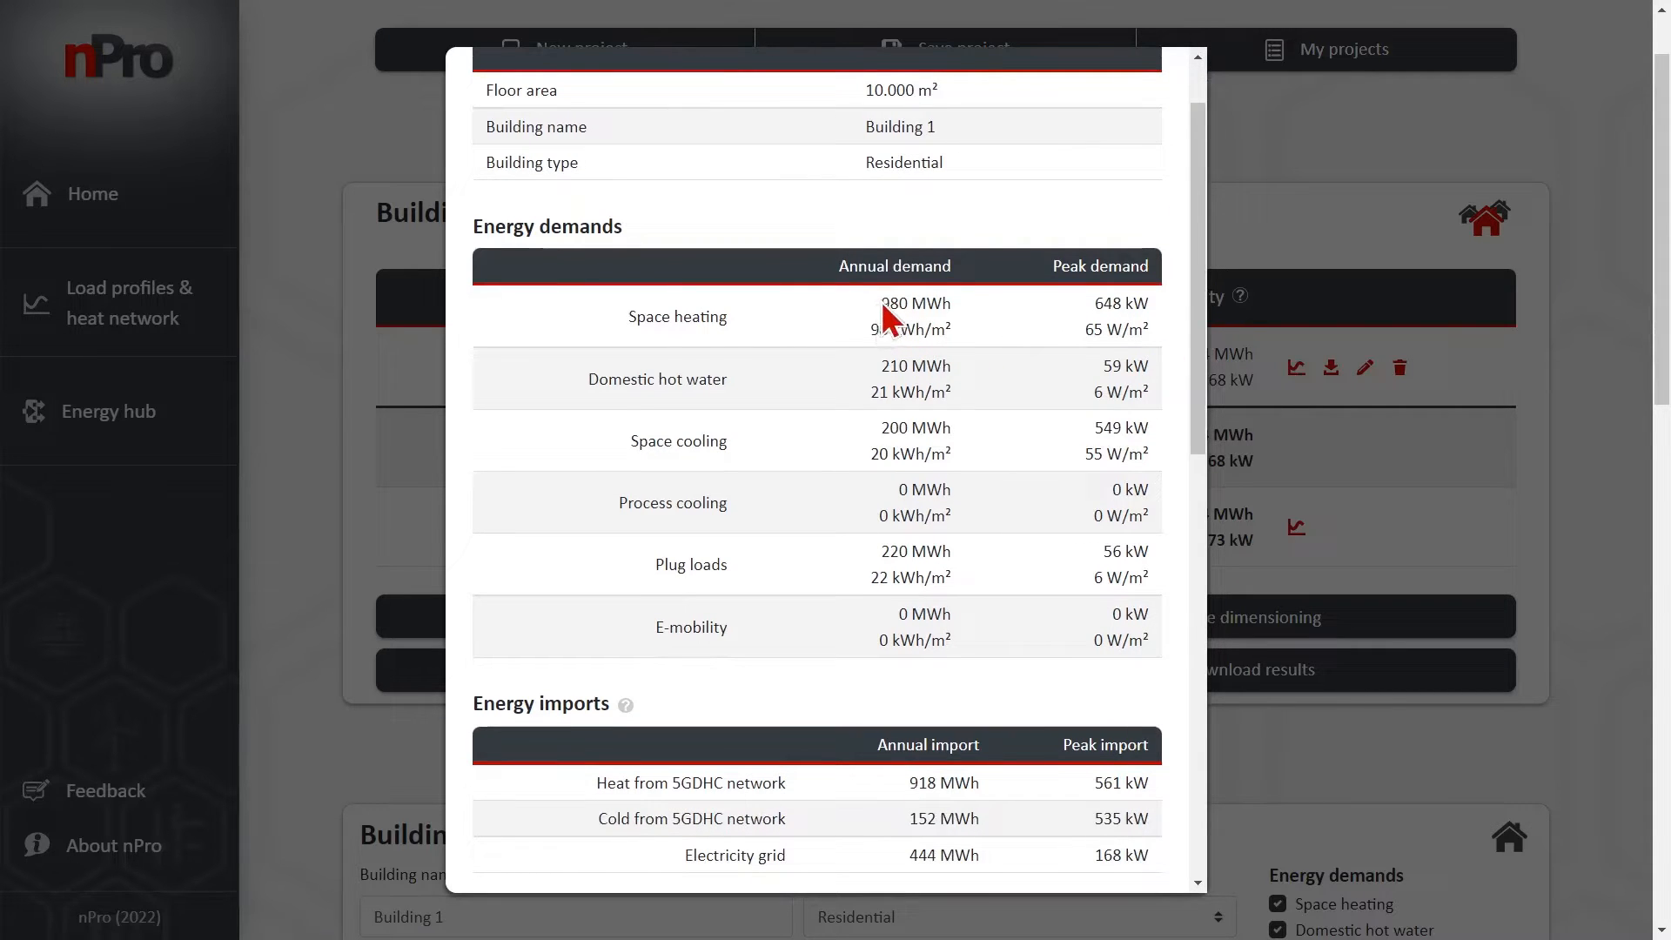
pyautogui.moveTo(881, 303); pyautogui.dragTo(949, 300)
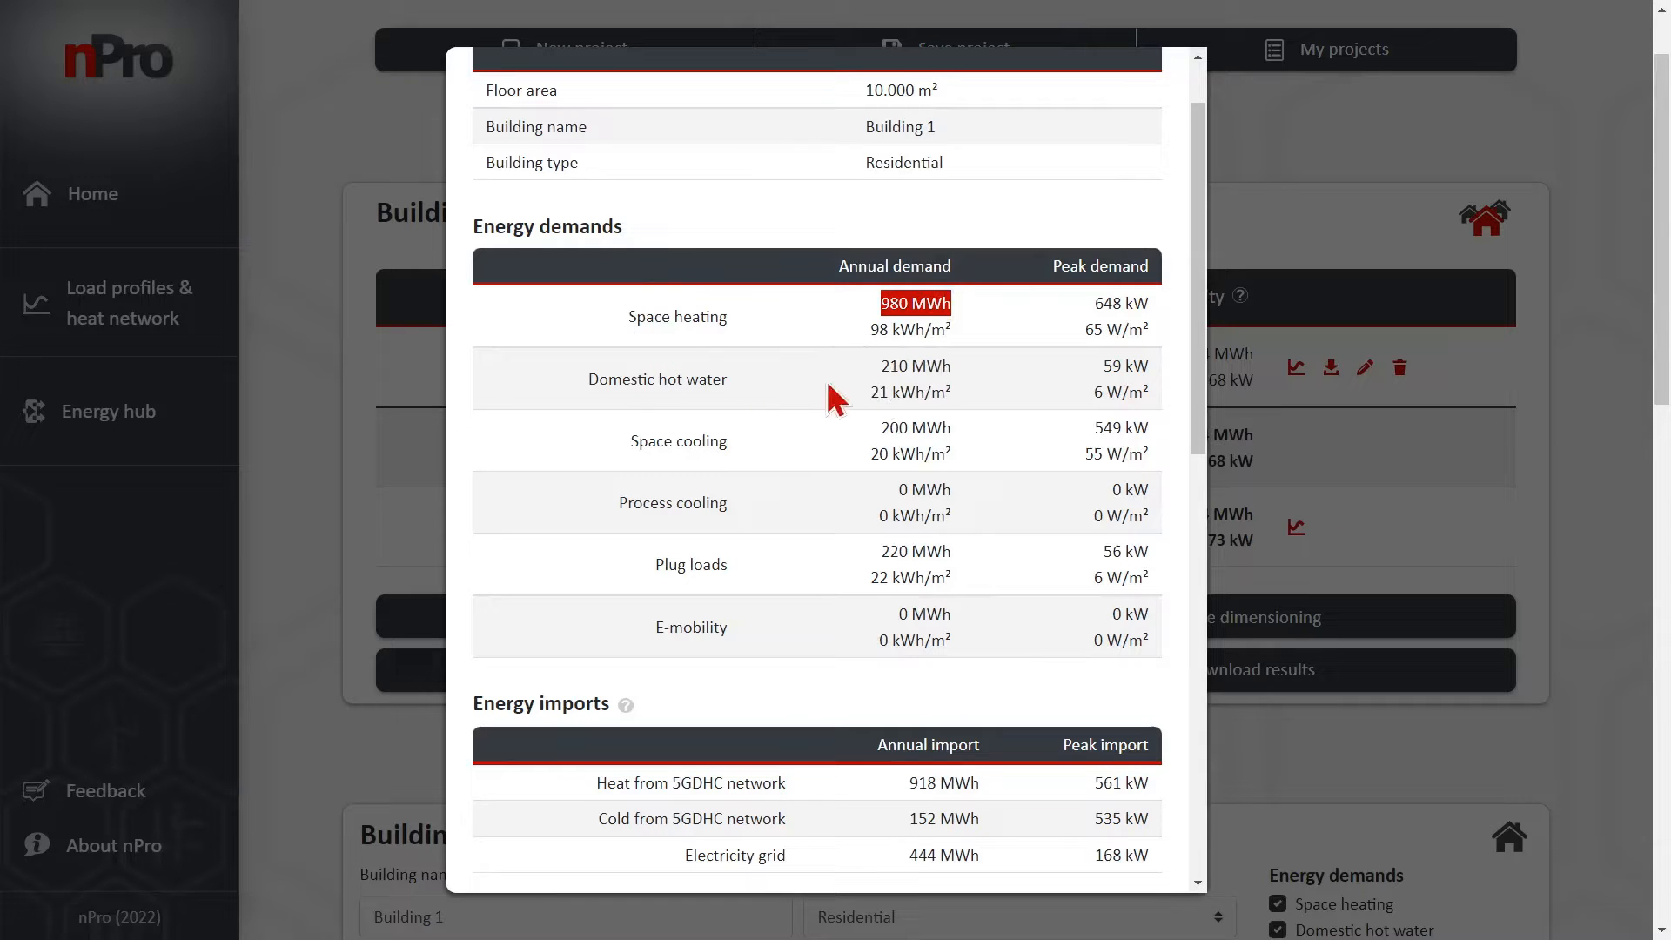
pyautogui.moveTo(1202, 361); pyautogui.dragTo(1194, 362)
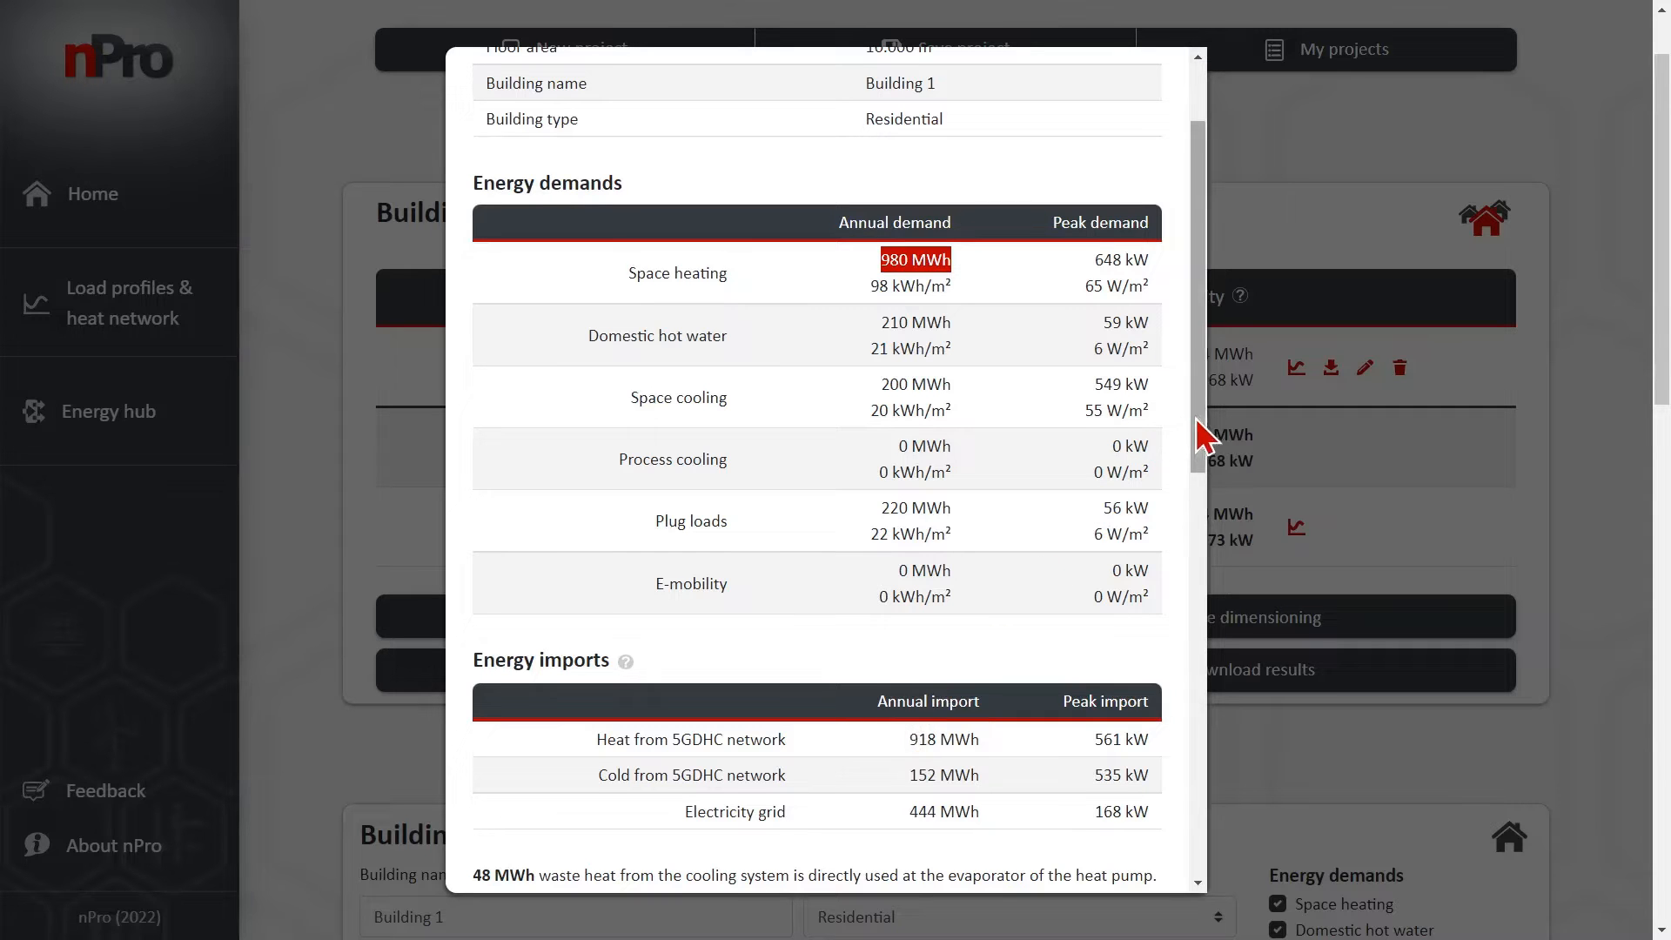
pyautogui.moveTo(1197, 420); pyautogui.dragTo(1198, 440)
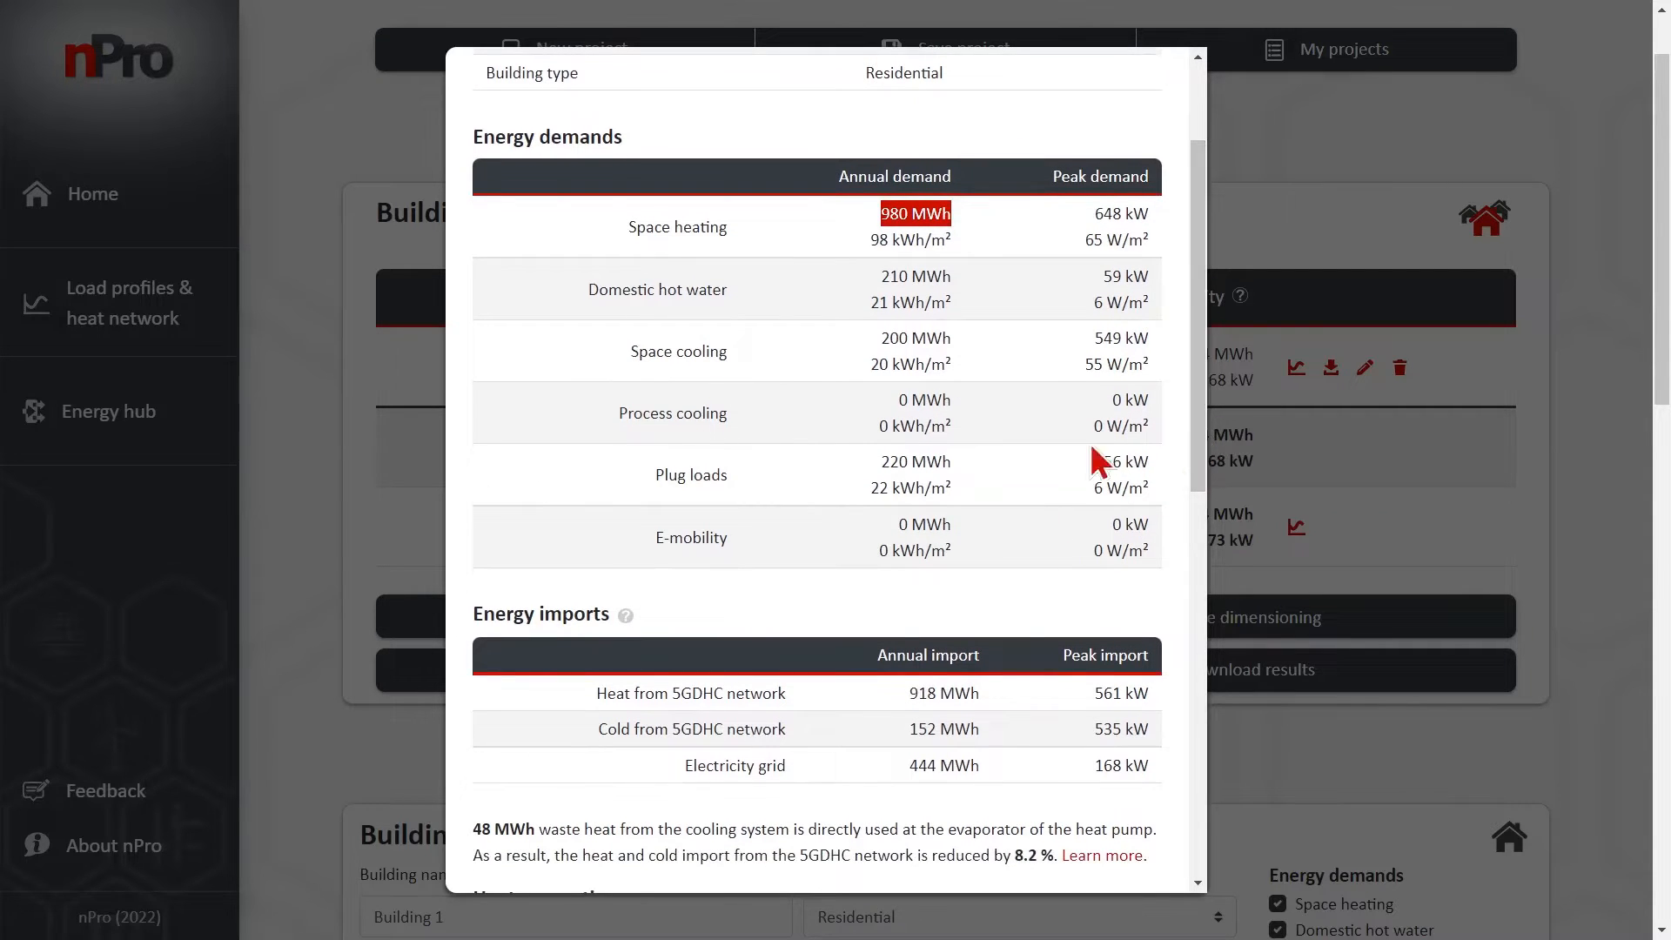
pyautogui.click(875, 596)
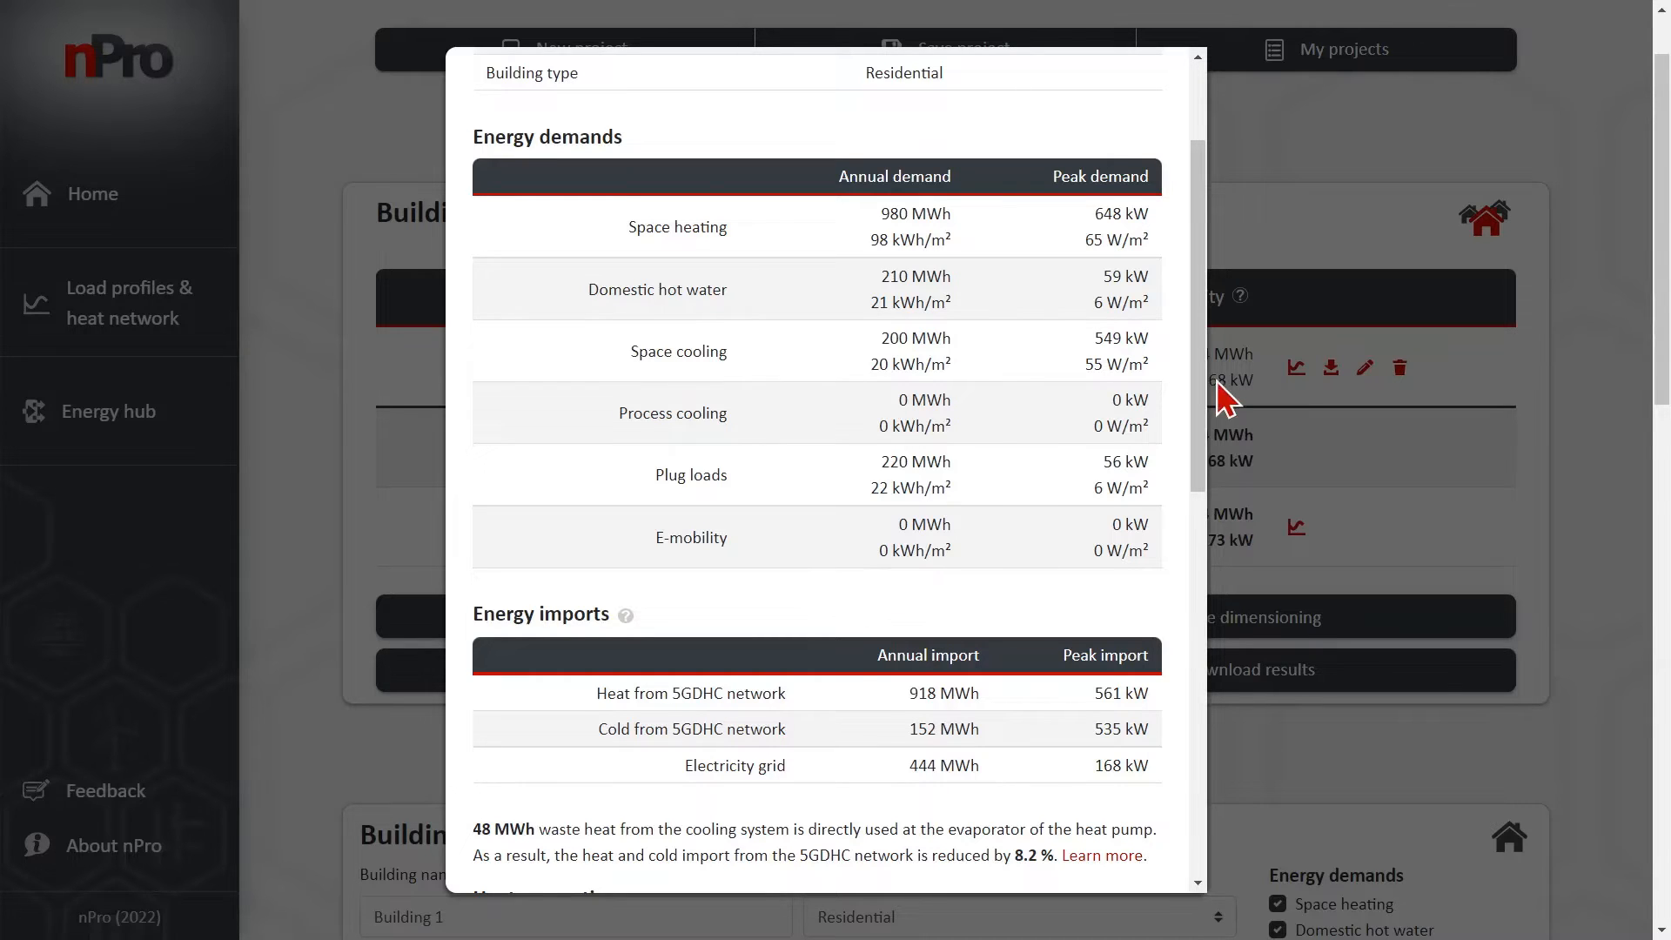
pyautogui.moveTo(1202, 380); pyautogui.dragTo(1202, 398)
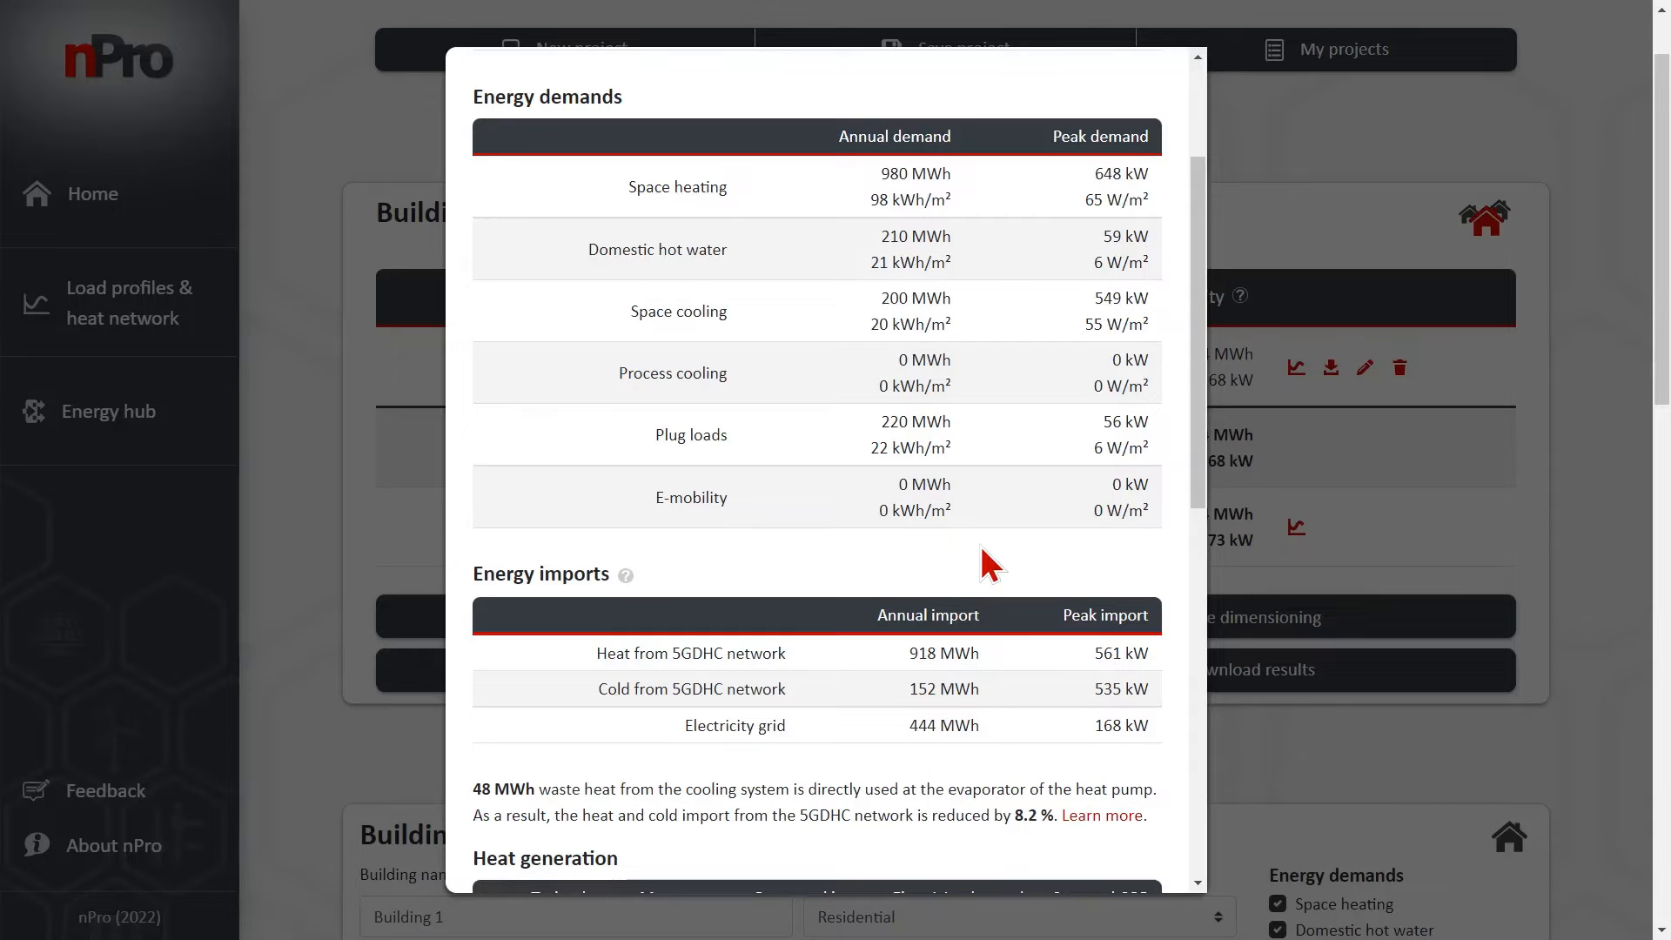
# - Examine the building's energy imports and the import reduction from waste heat used at the heat pump
pyautogui.moveTo(1195, 461); pyautogui.dragTo(1195, 495)
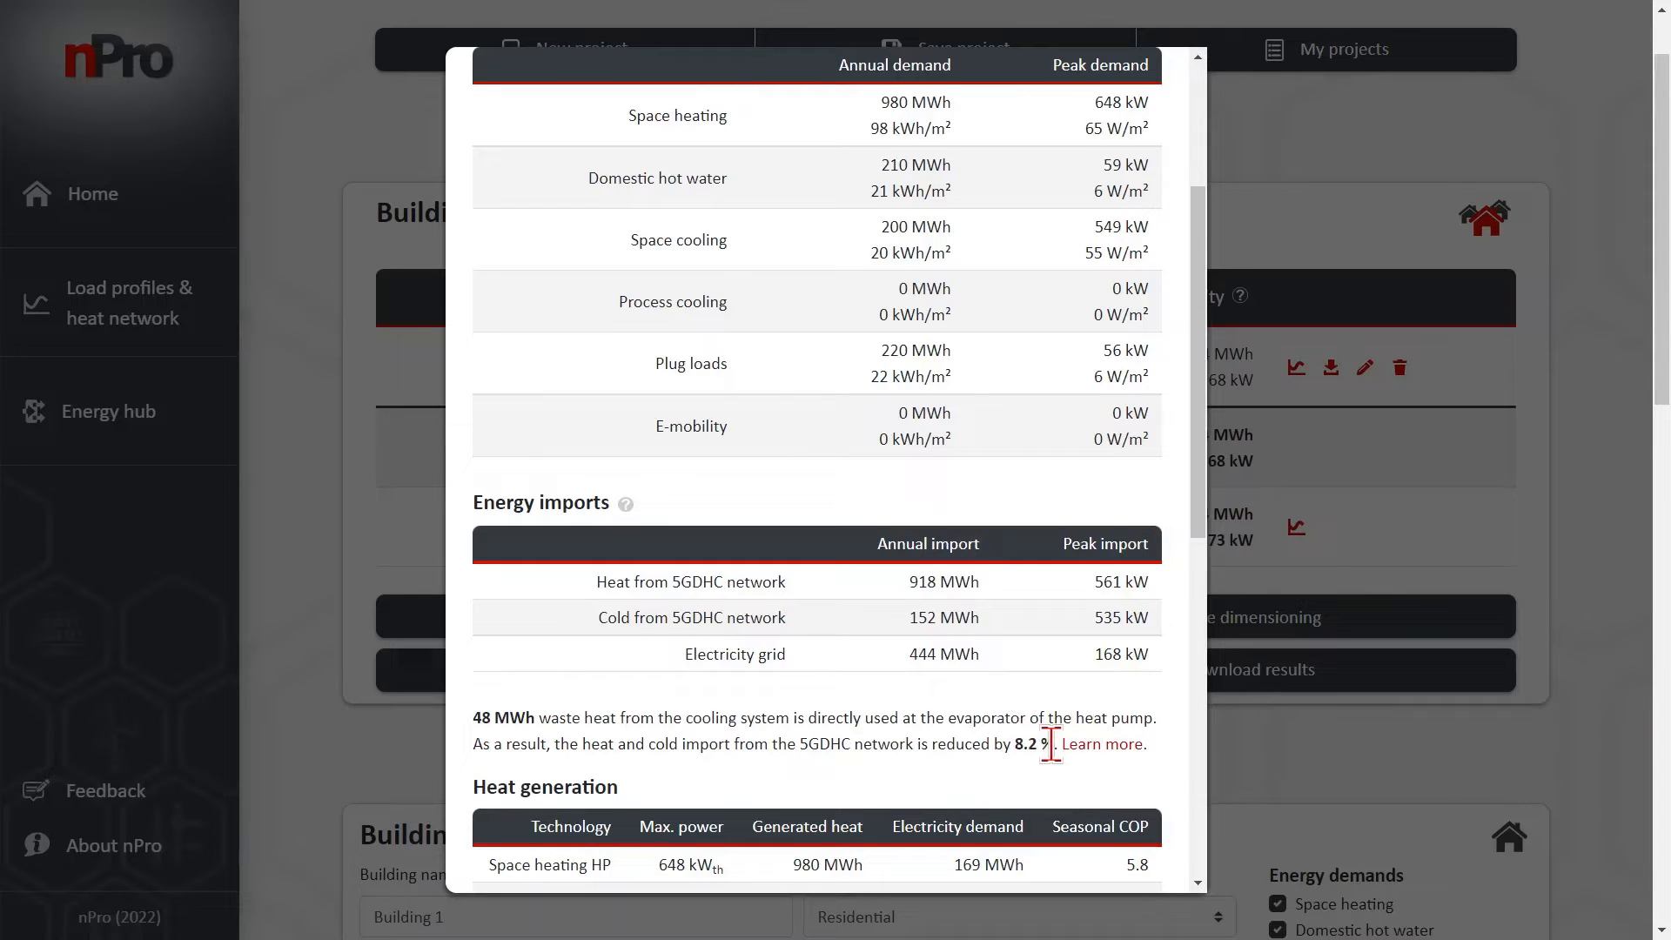
pyautogui.moveTo(1044, 747); pyautogui.dragTo(1012, 746)
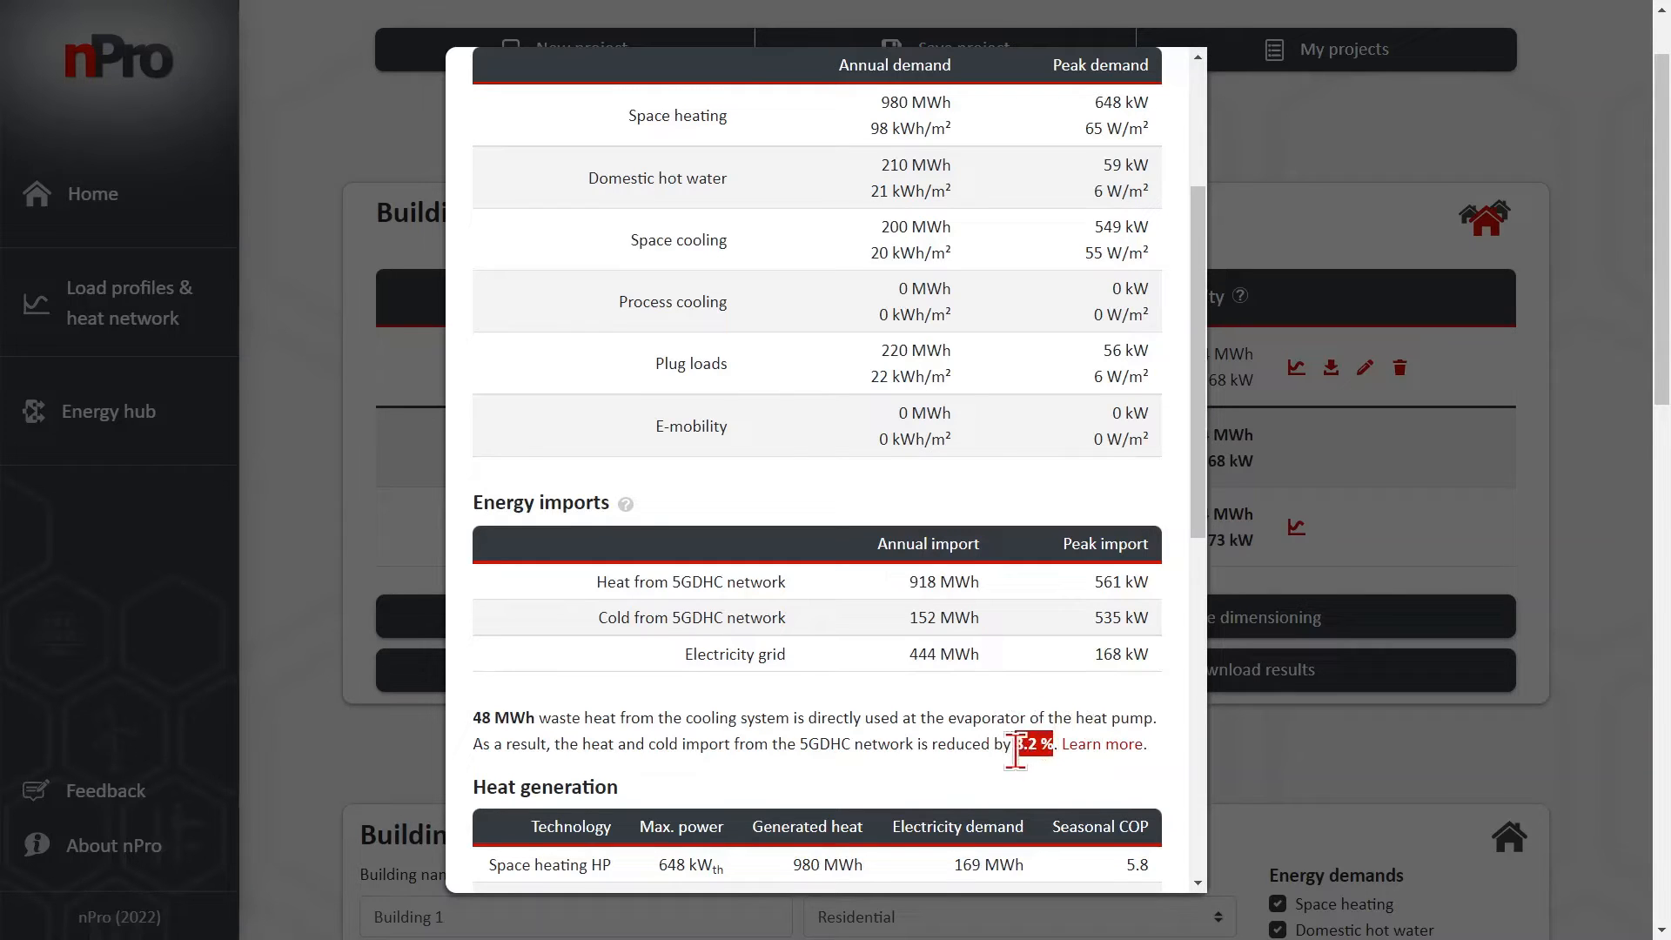
pyautogui.click(995, 747)
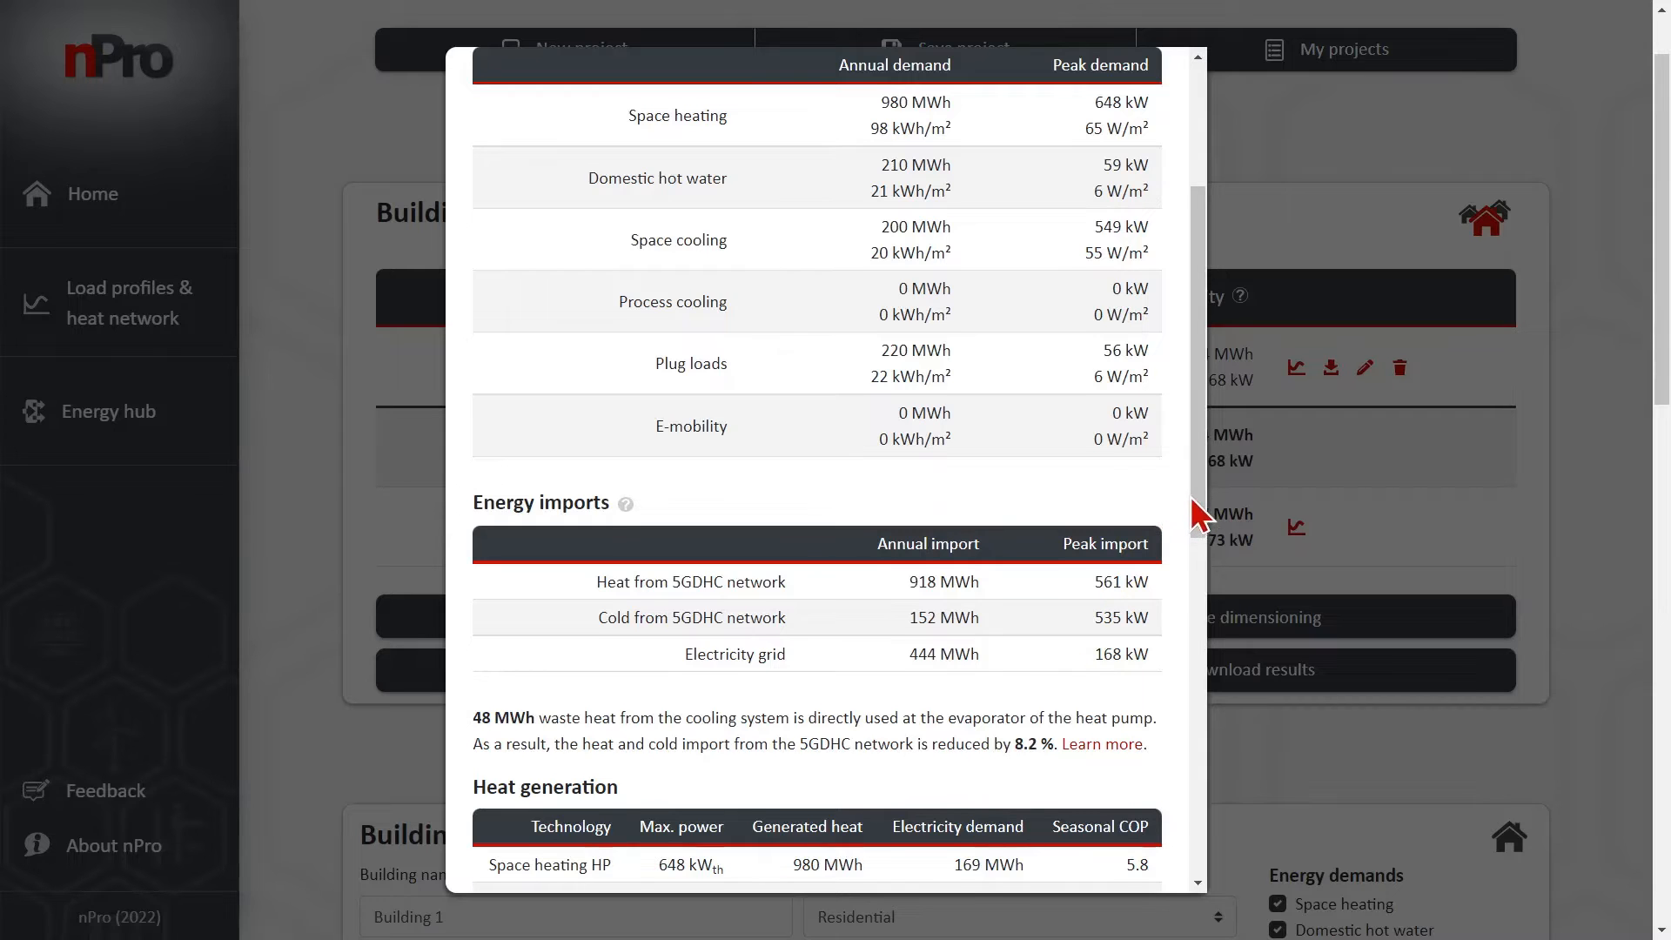
# - Examine the heat and cold generation tables of Building 1, including heat pump power and seasonal COP
pyautogui.scroll(-1, 1199, 516)
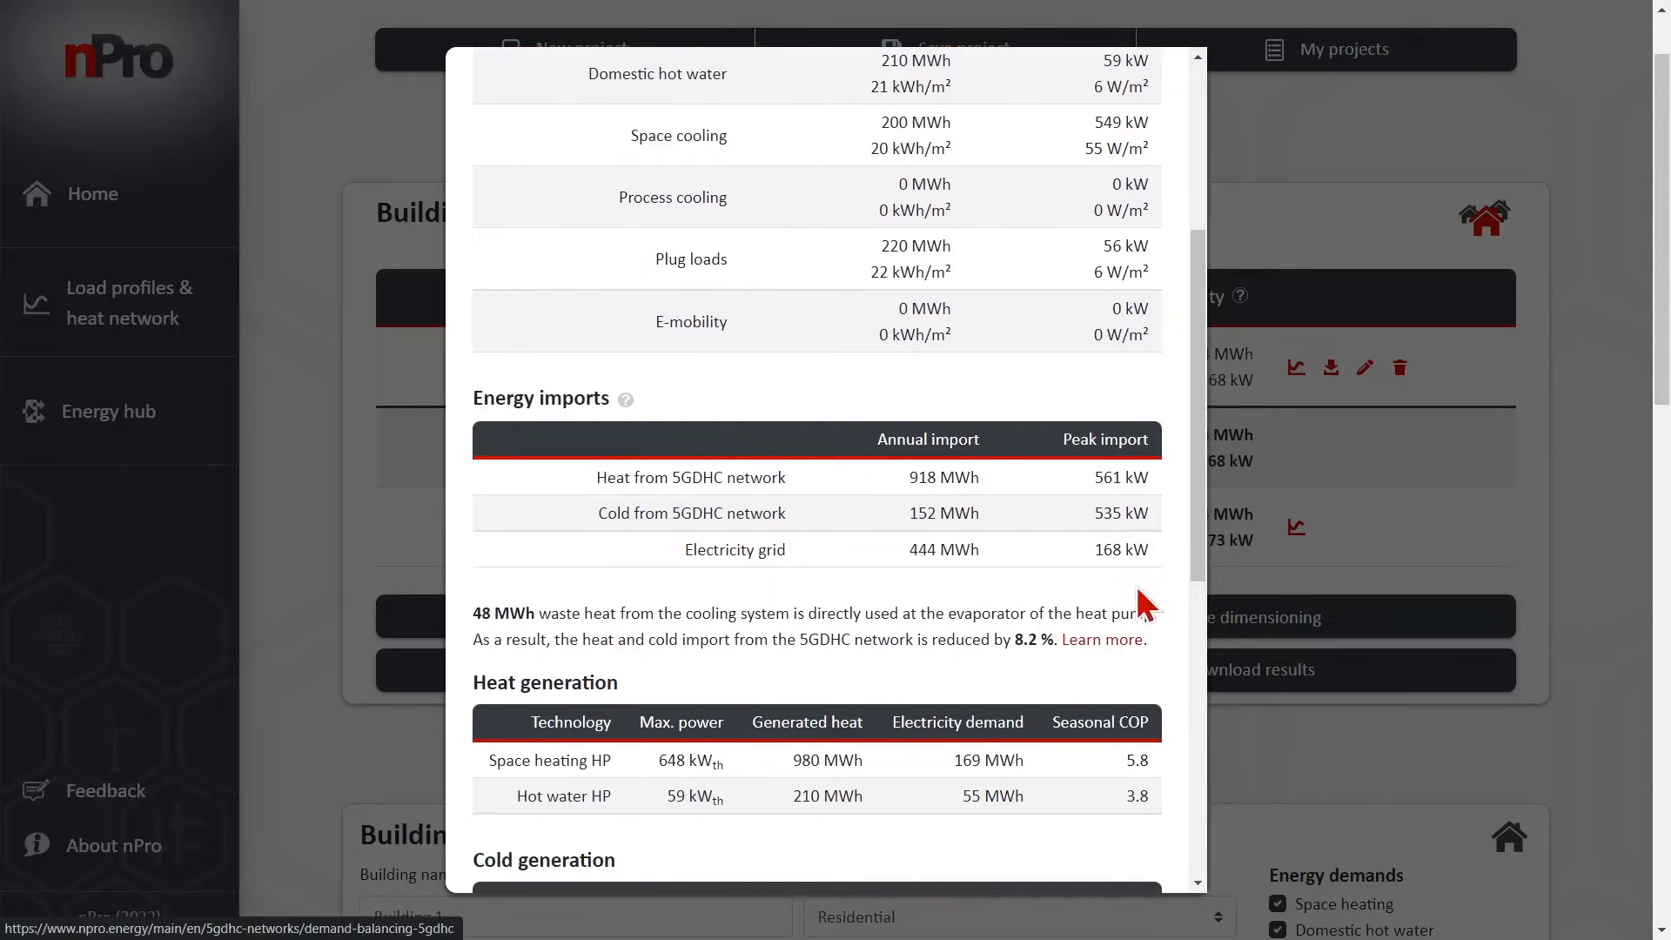
pyautogui.scroll(-1, 1199, 540)
pyautogui.moveTo(1199, 560); pyautogui.dragTo(1201, 644)
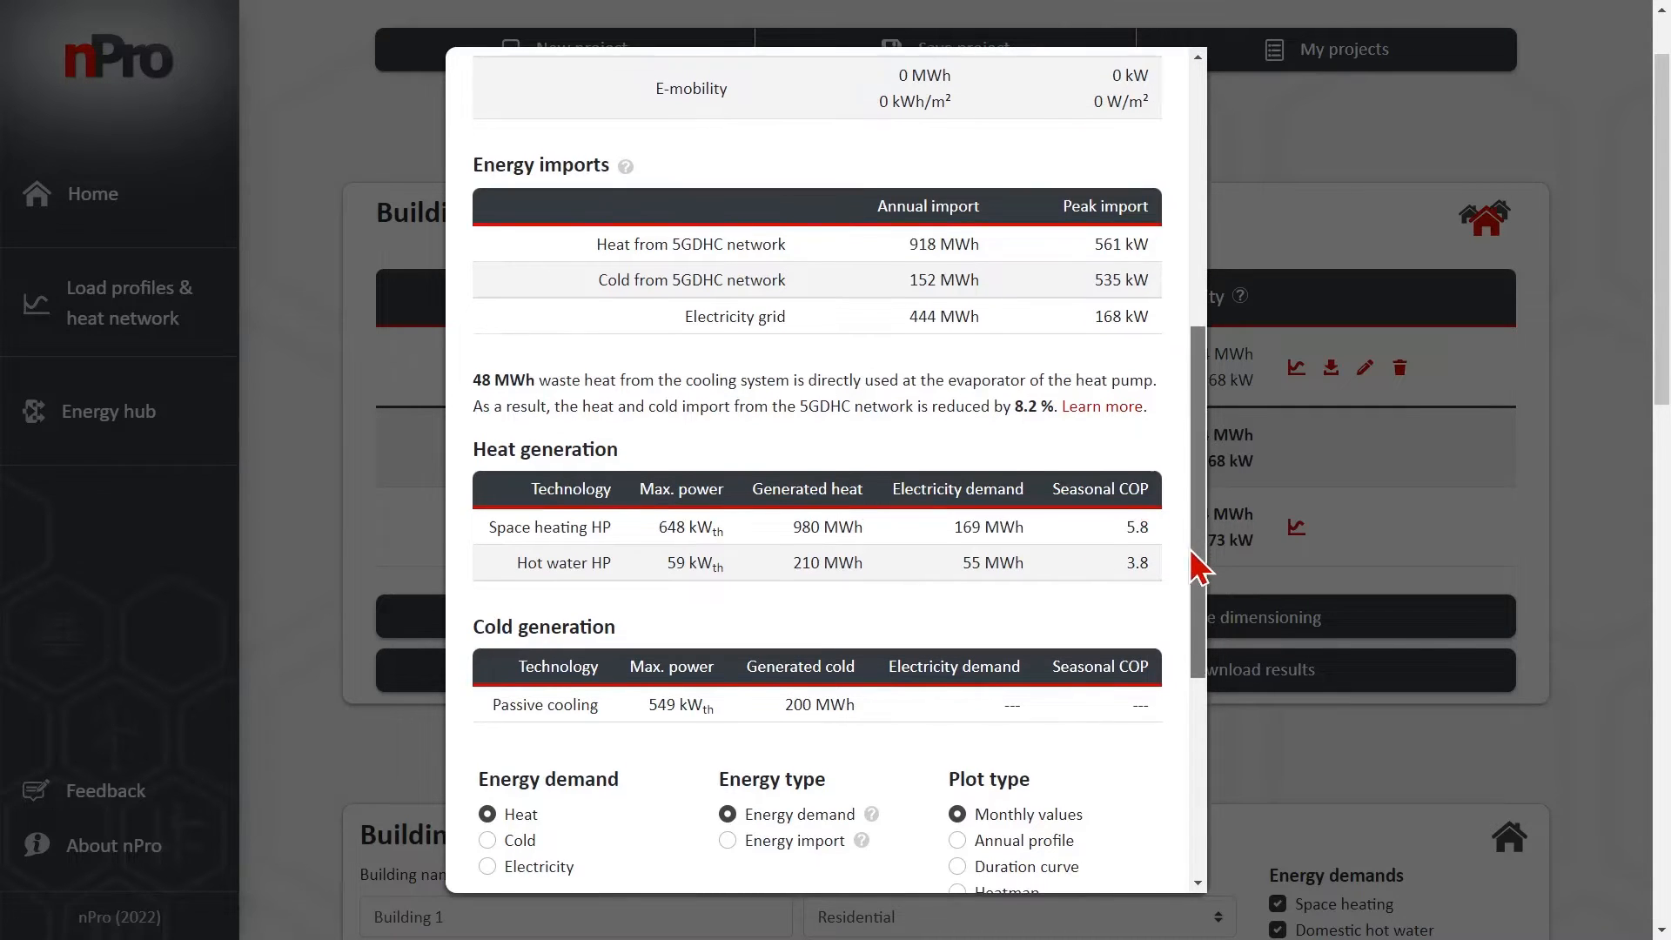
pyautogui.moveTo(1199, 548); pyautogui.dragTo(1197, 599)
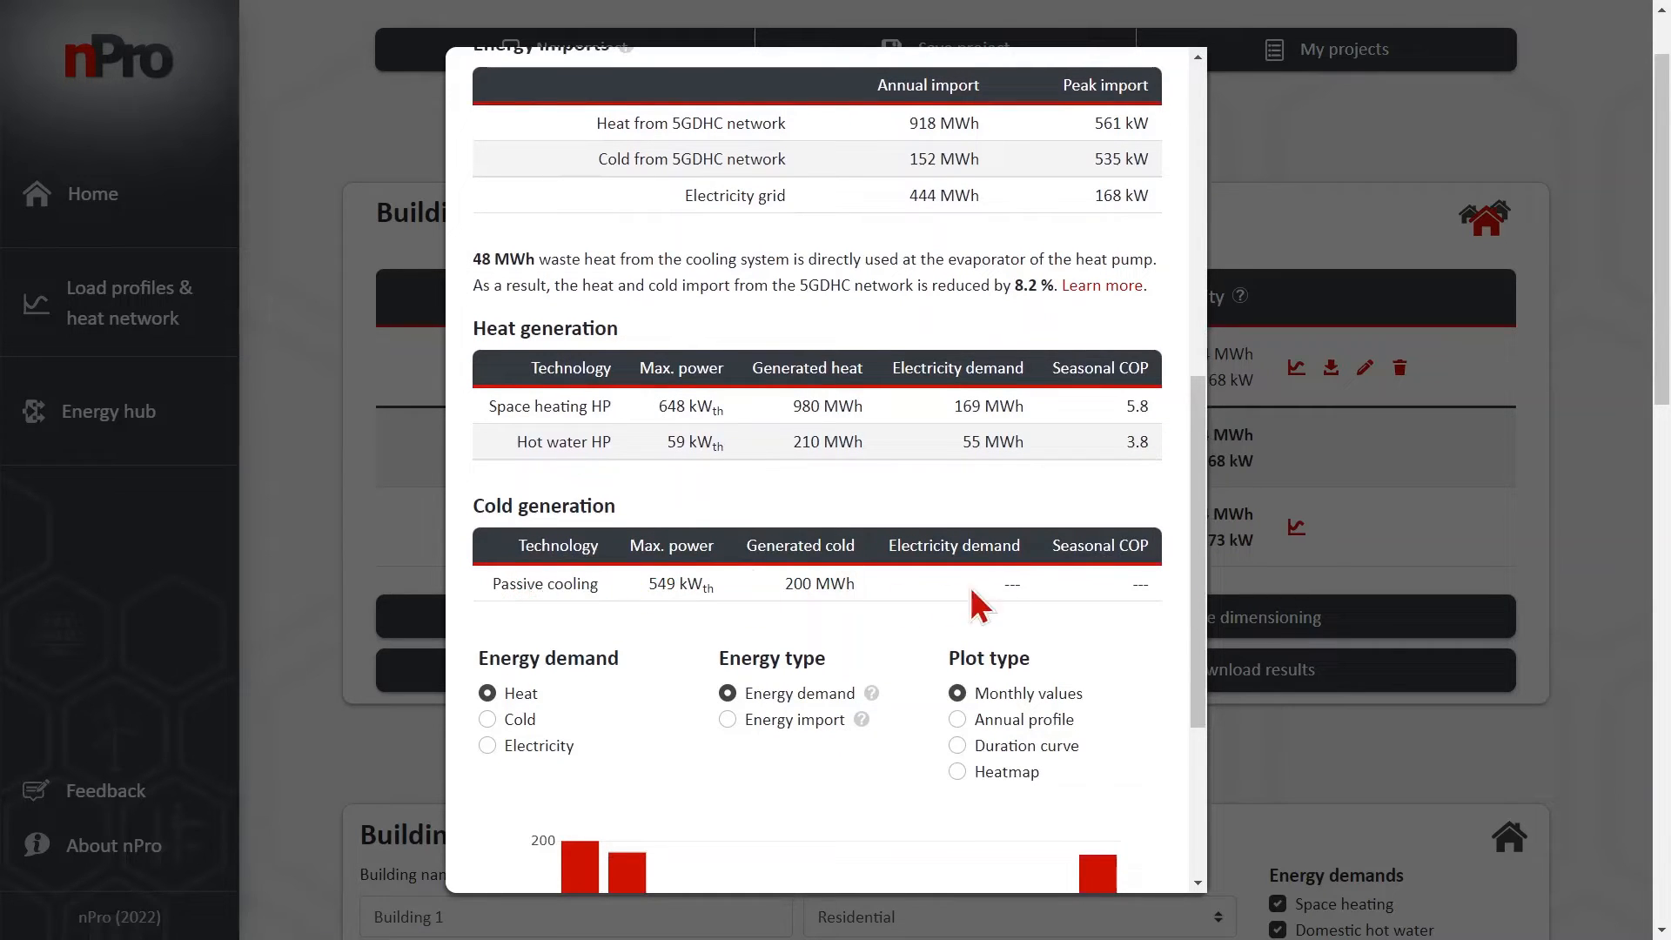
# - Inspect individual months in the chart of the building's monthly heat demand
pyautogui.moveTo(1201, 609); pyautogui.dragTo(1194, 708)
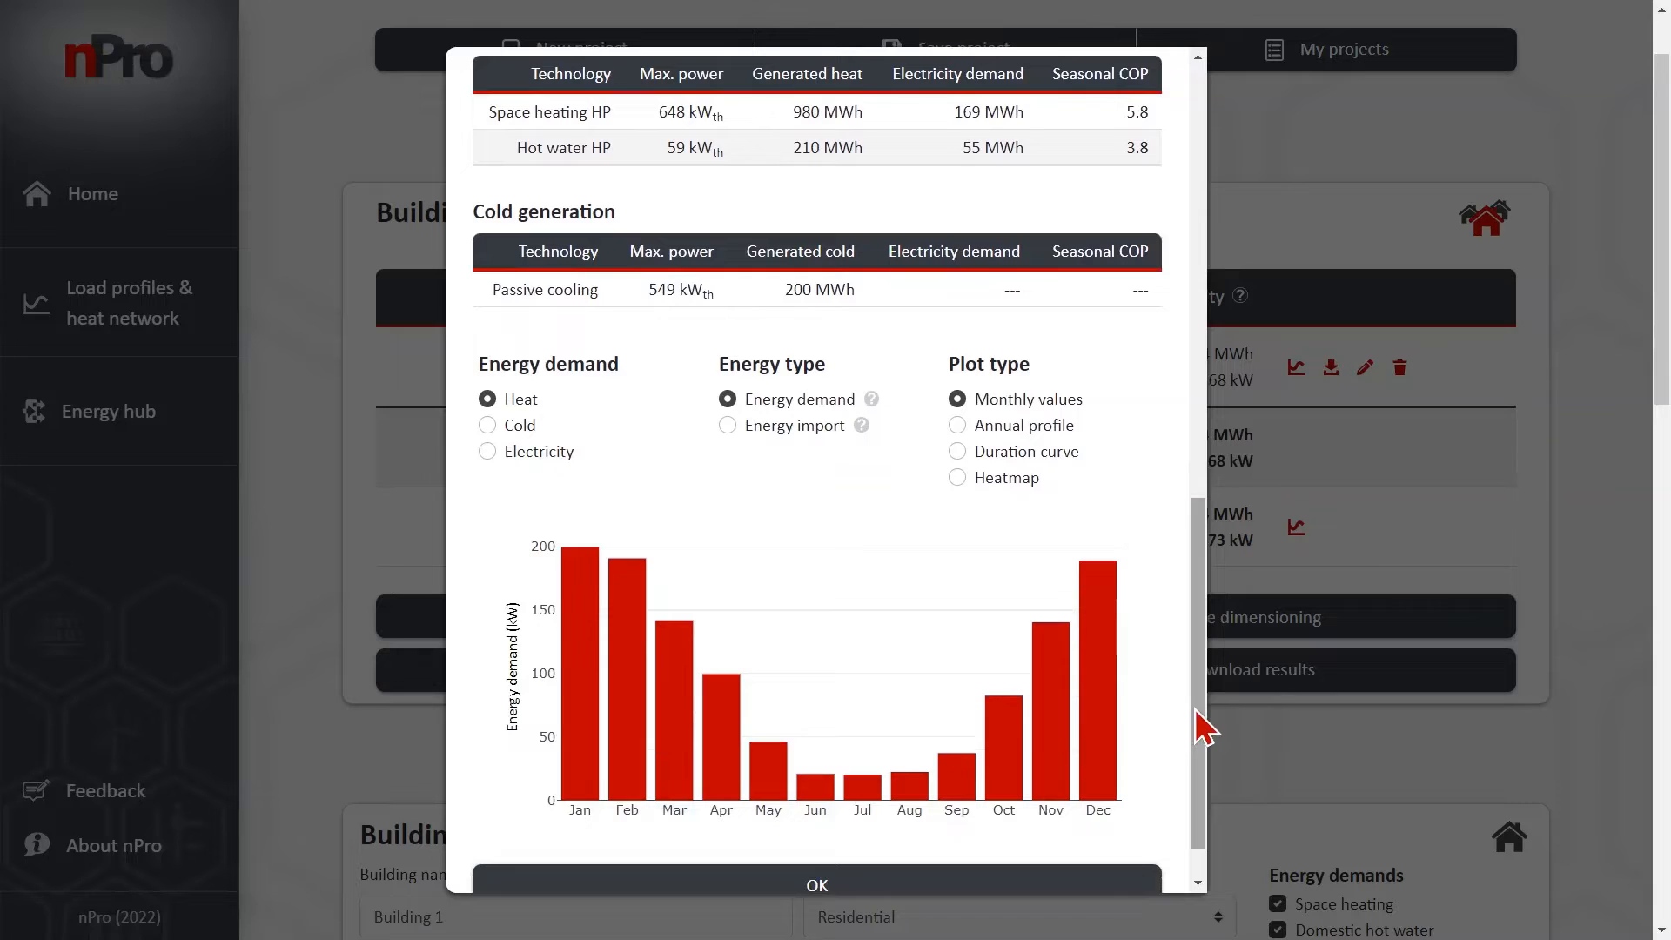
pyautogui.moveTo(649, 652)
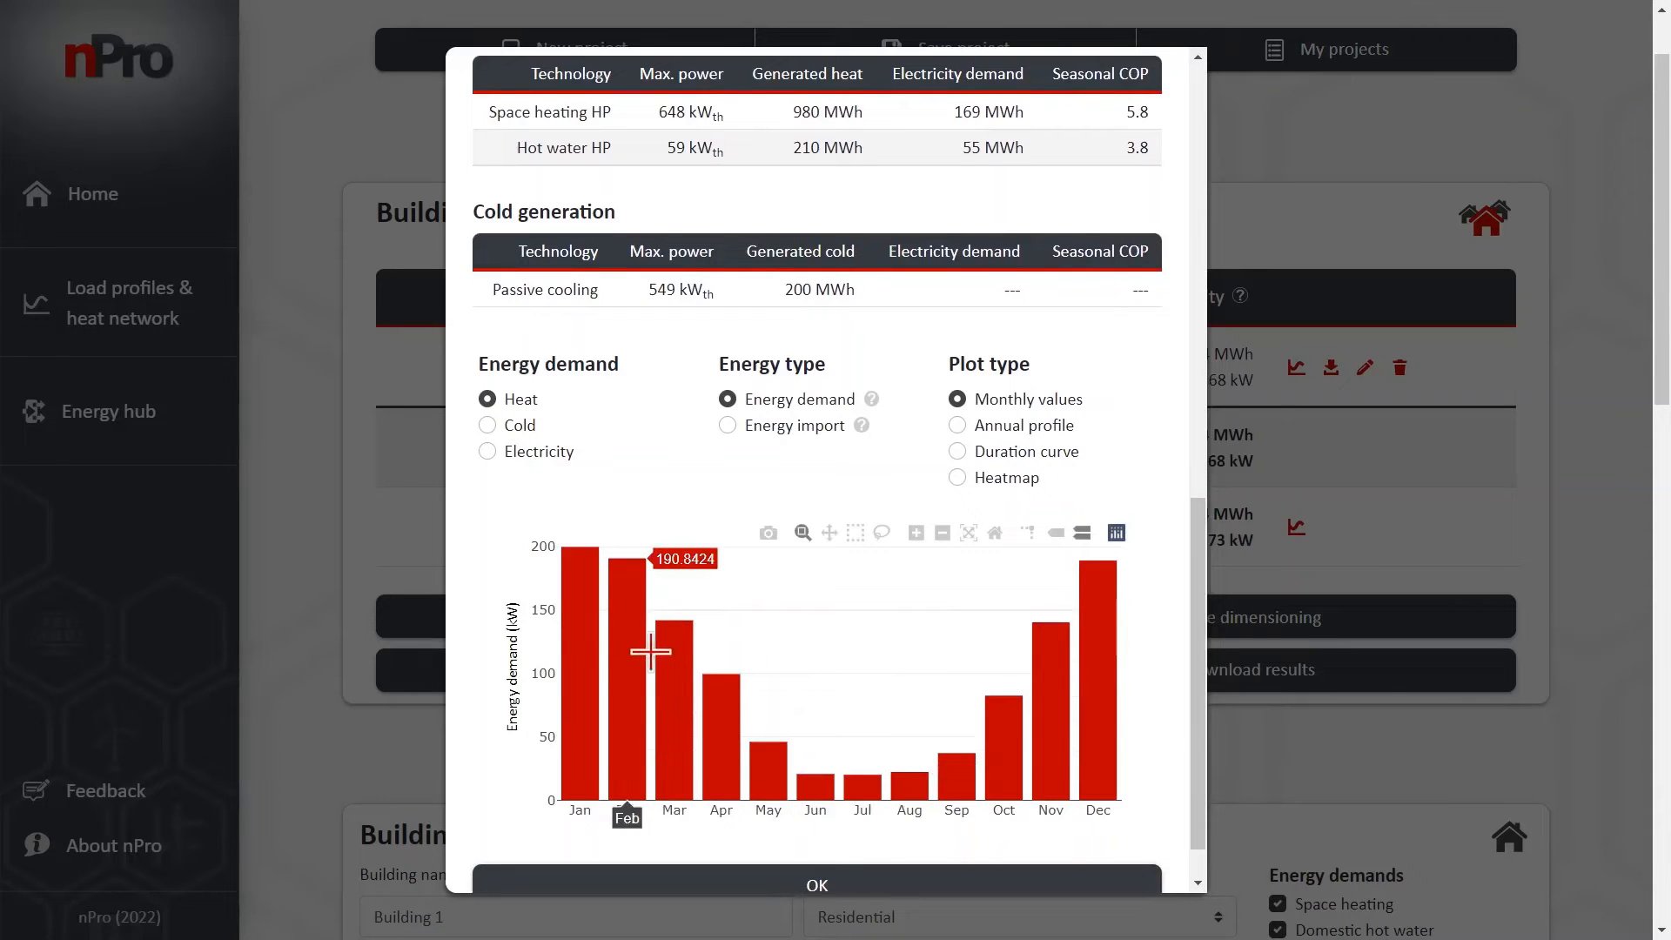
pyautogui.moveTo(722, 694)
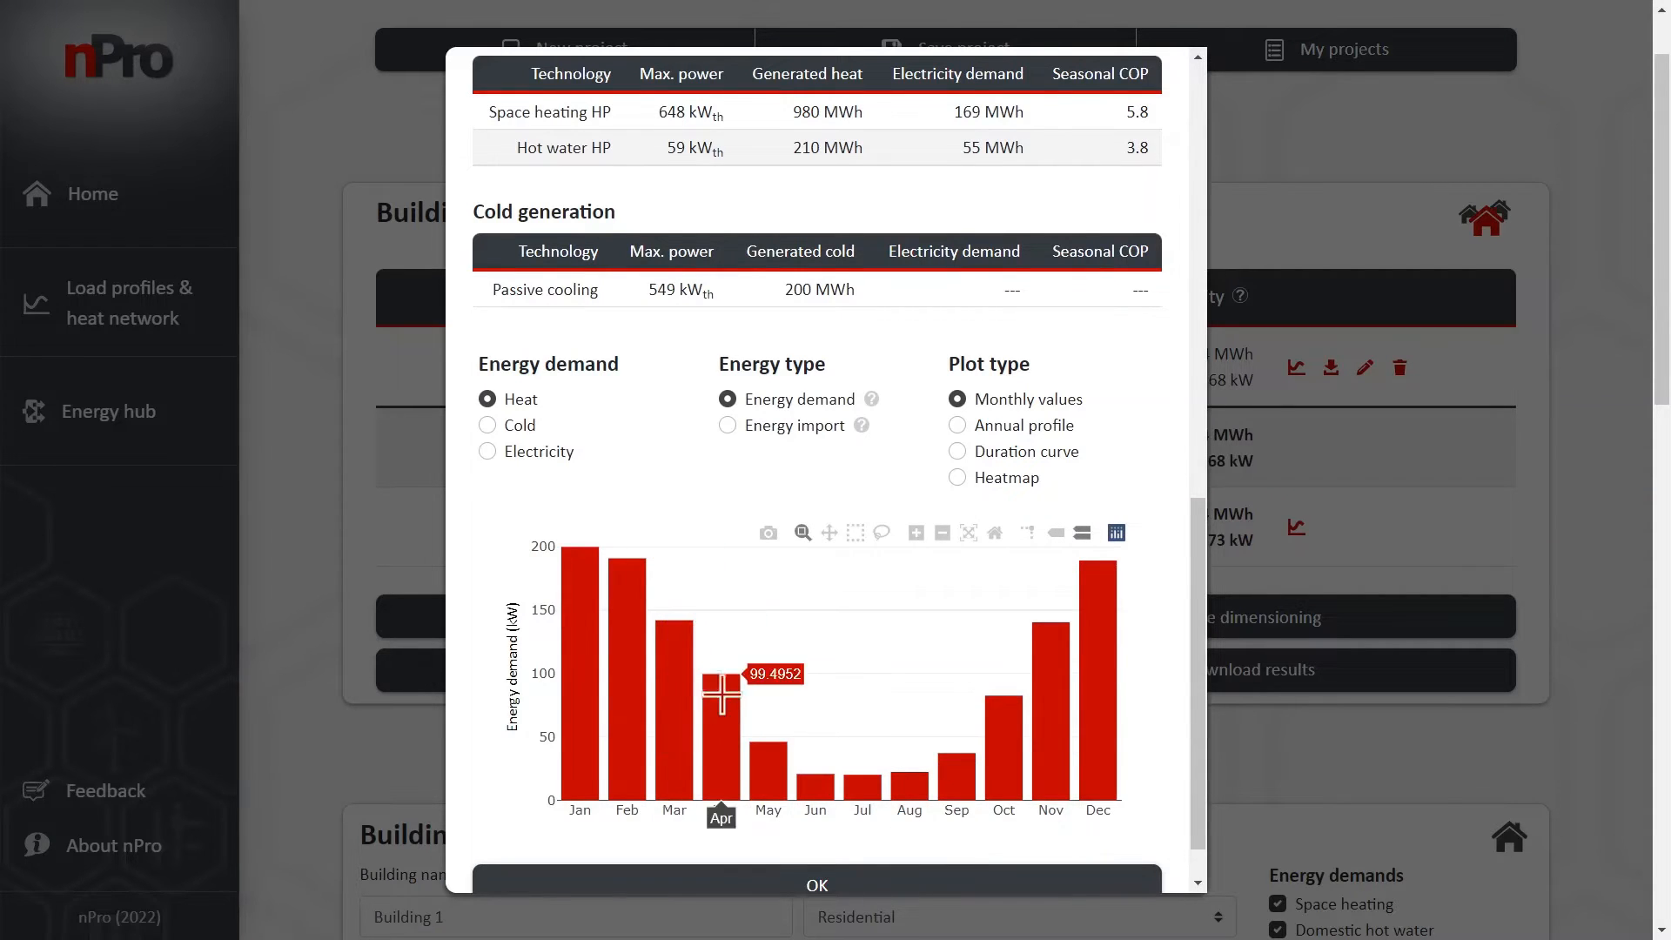
pyautogui.moveTo(1056, 684)
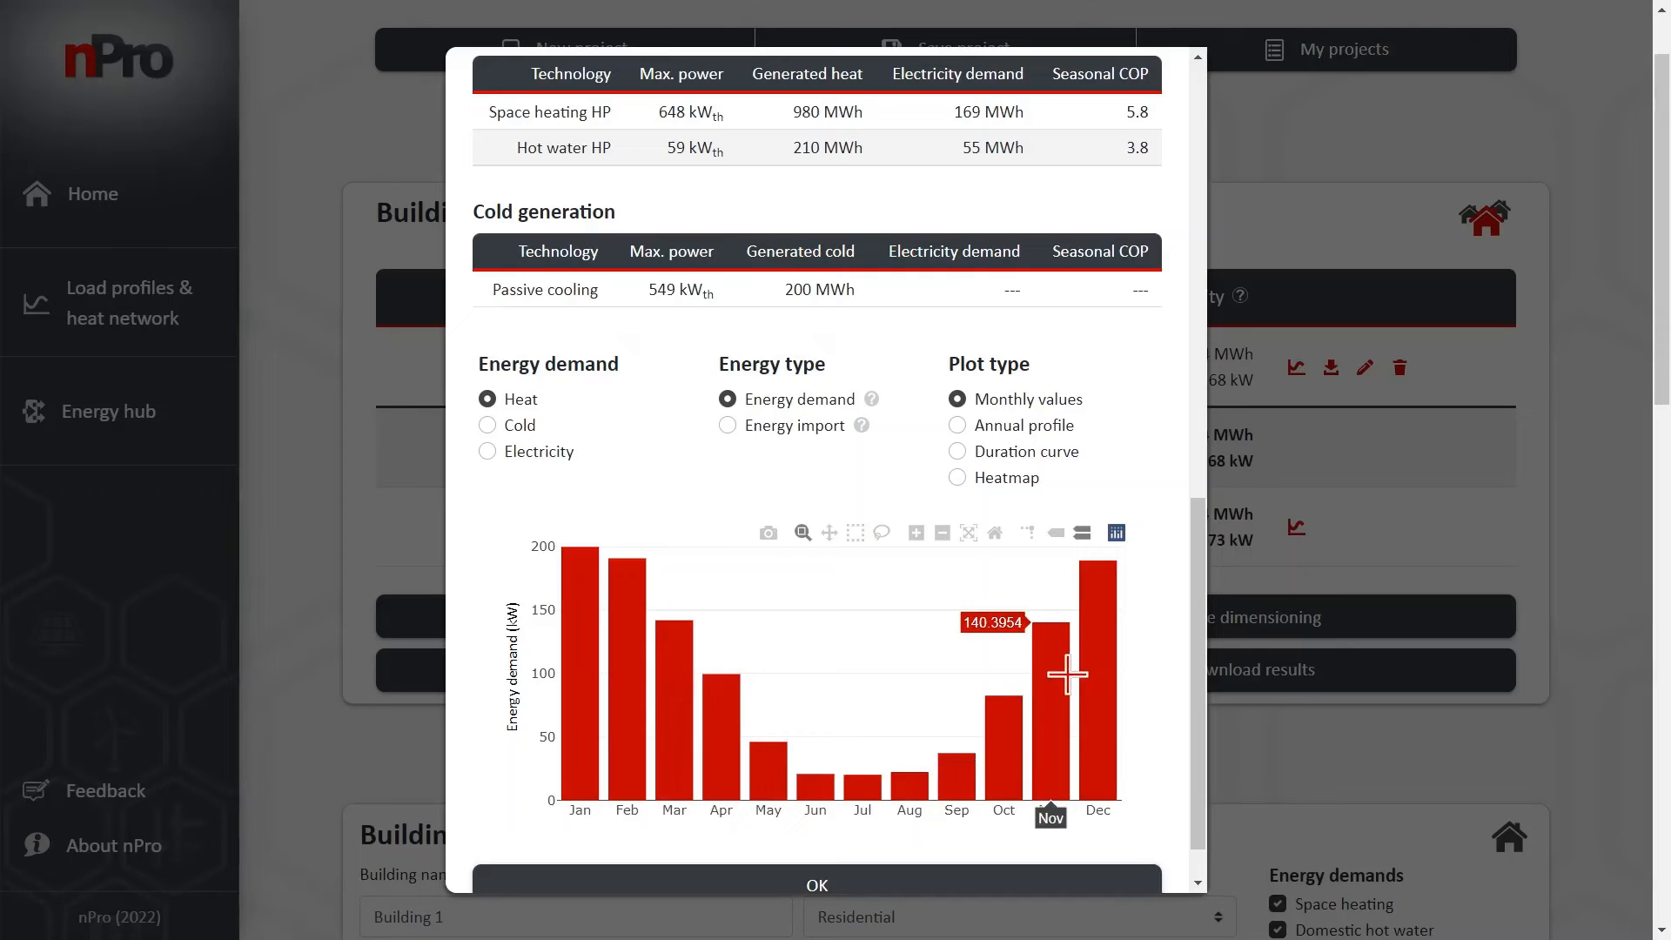
# - Plot the building's heat import as monthly values, annual profile and heatmap, and close the building details
pyautogui.click(794, 427)
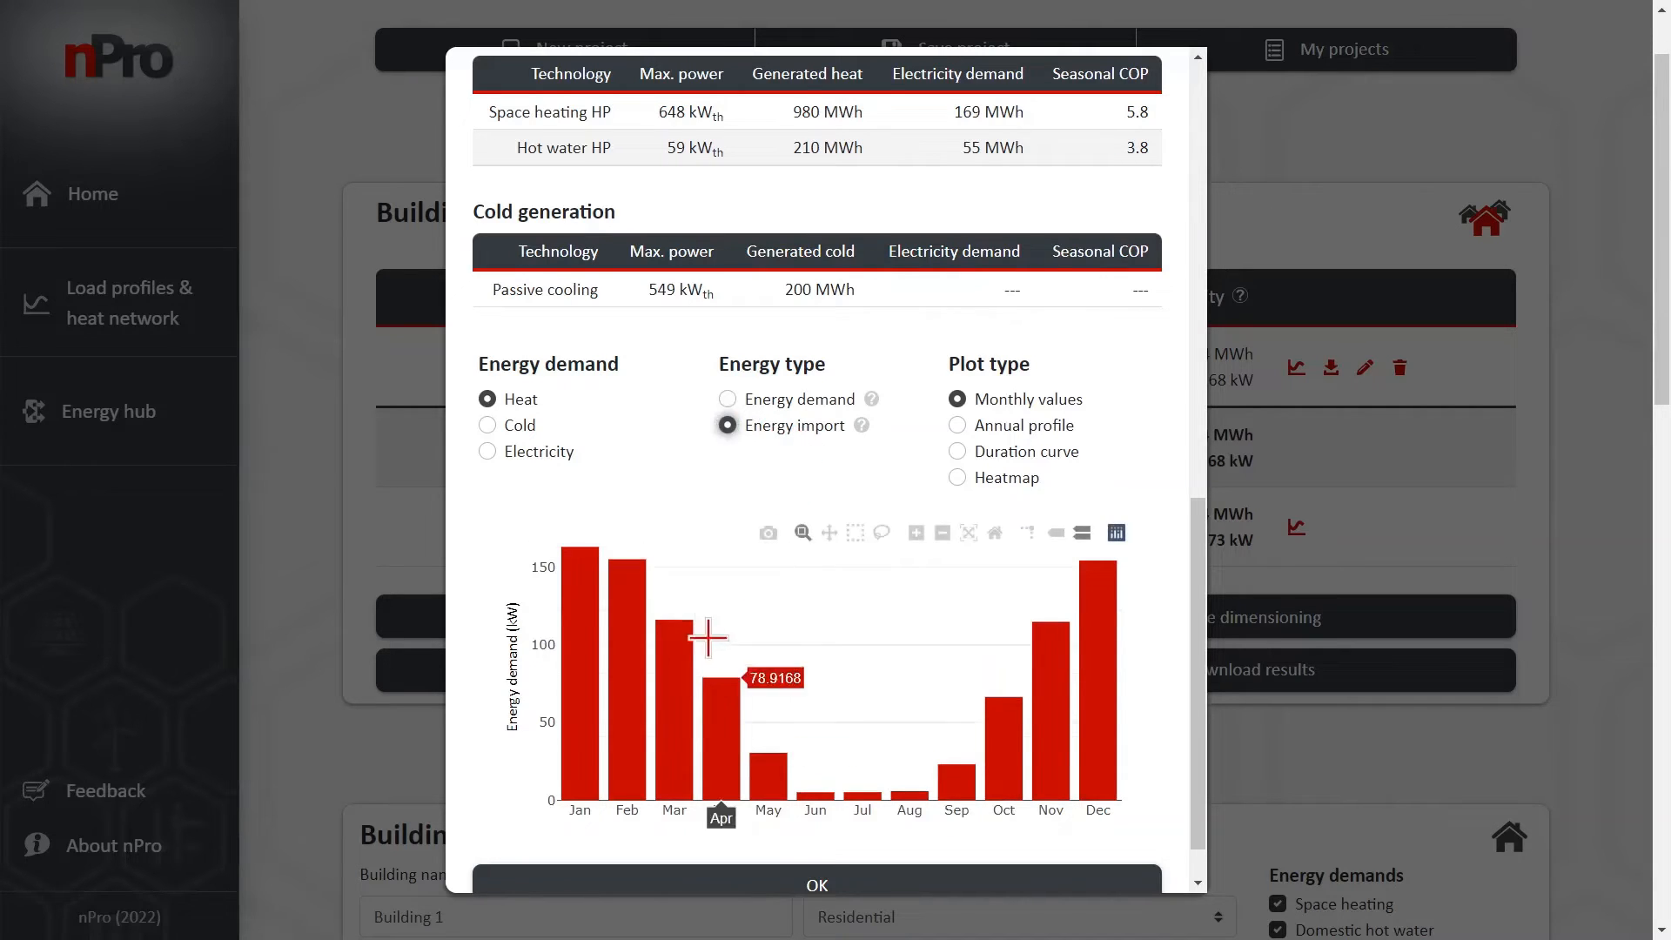
pyautogui.moveTo(659, 609)
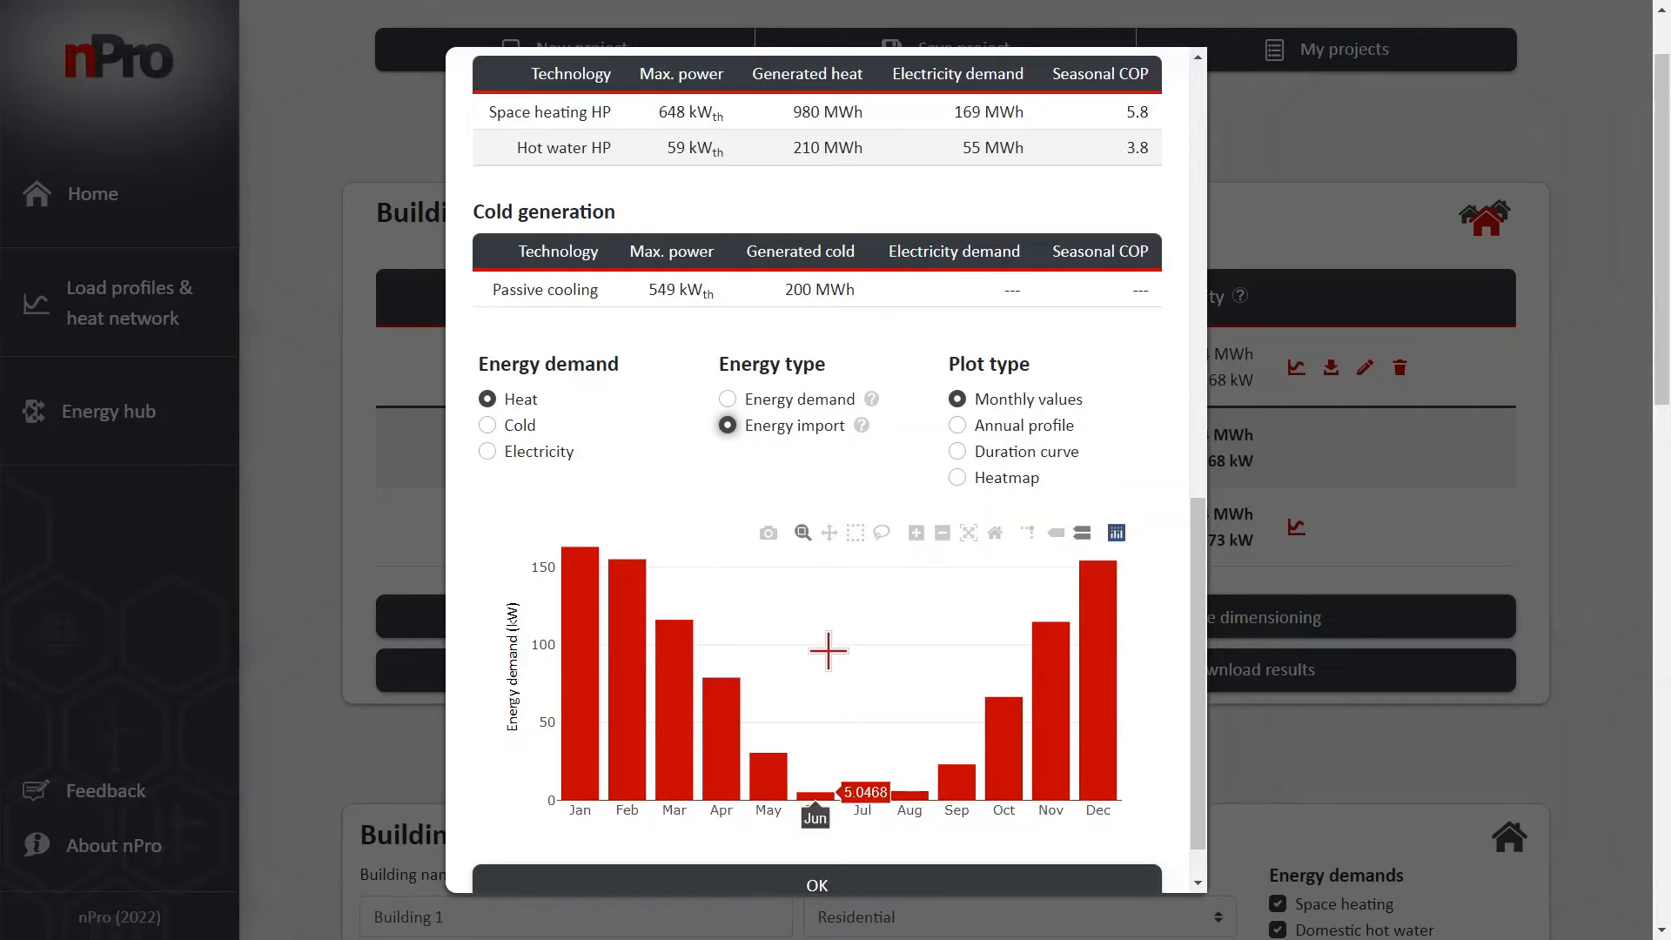
pyautogui.click(1009, 423)
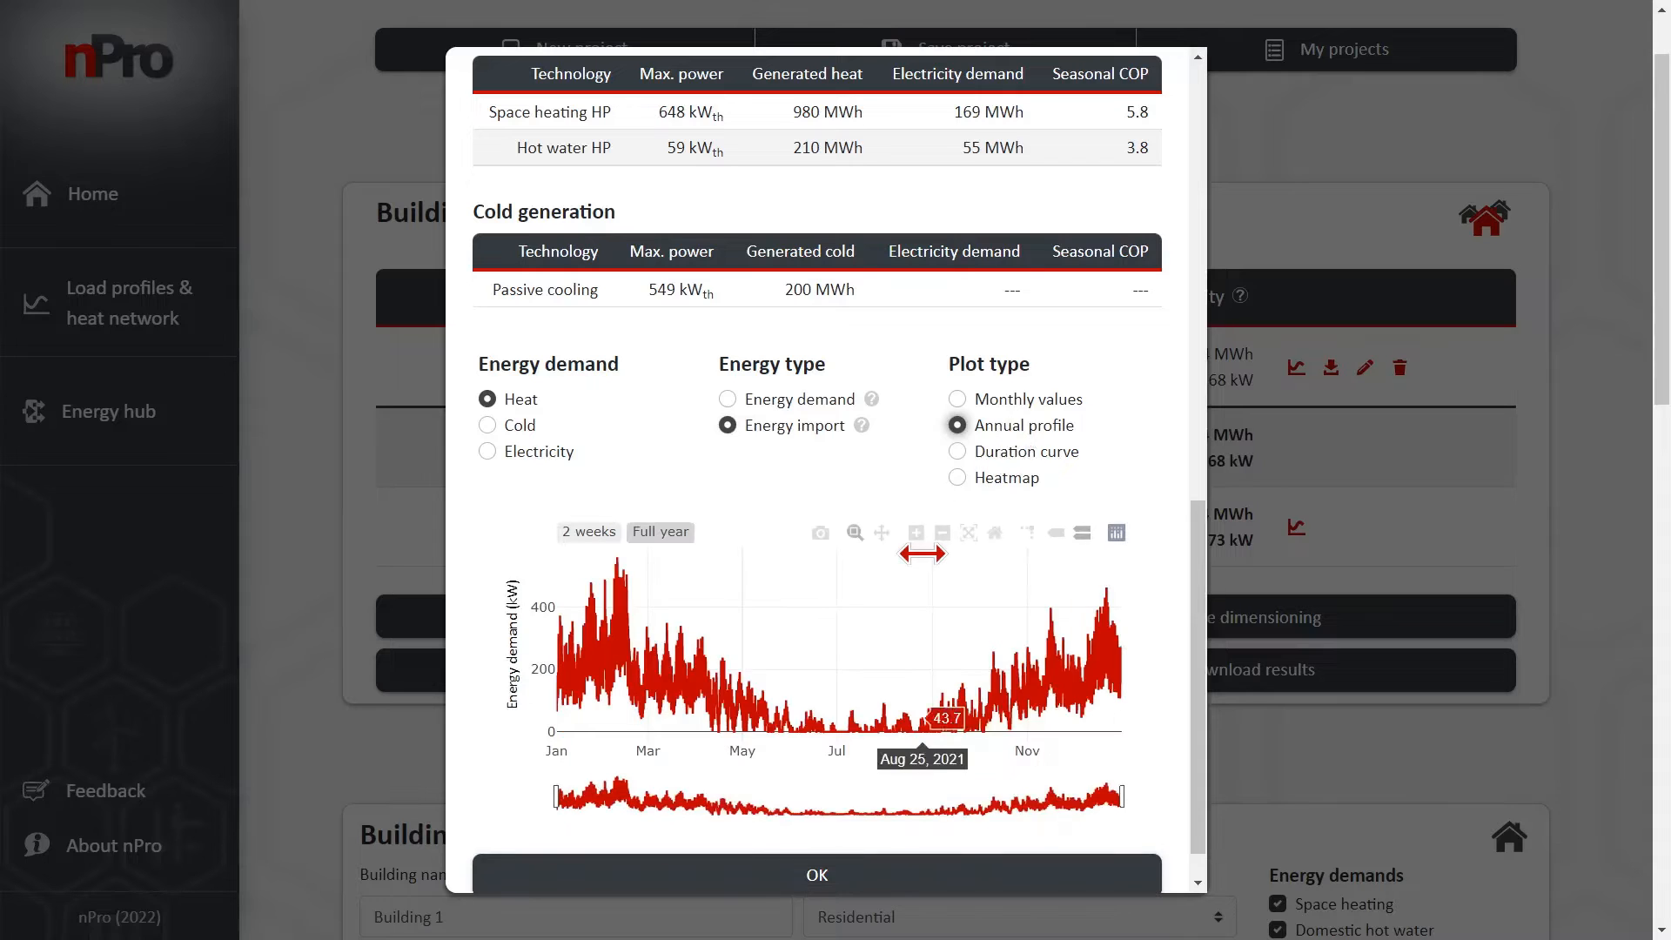
pyautogui.click(1007, 477)
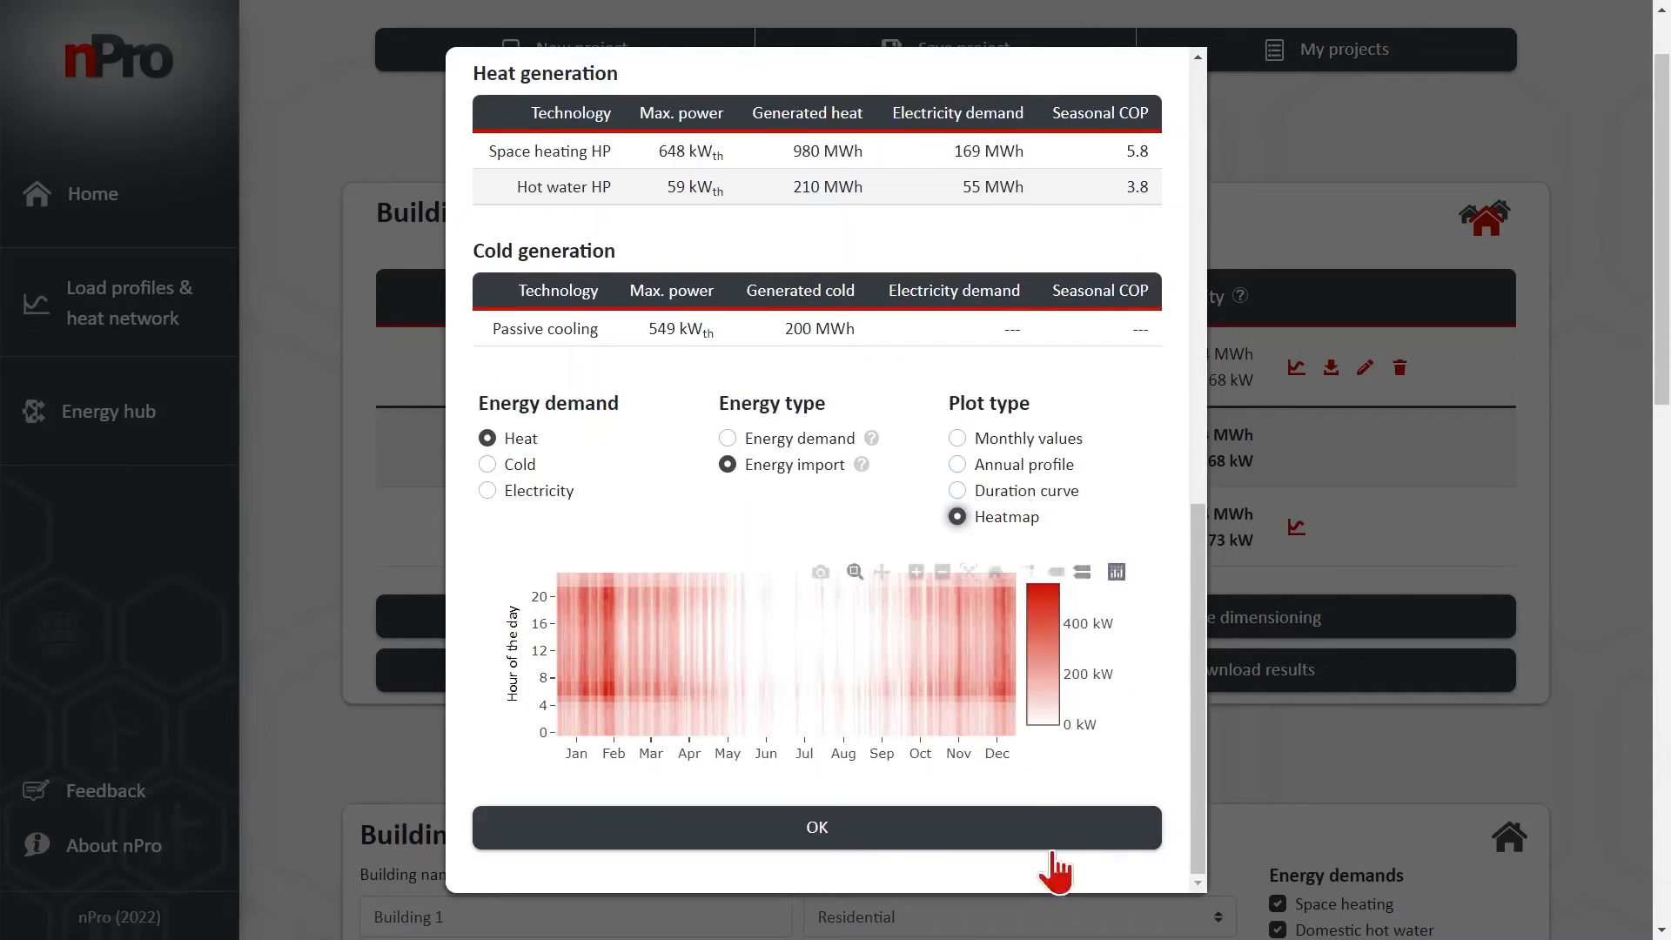
pyautogui.click(1079, 840)
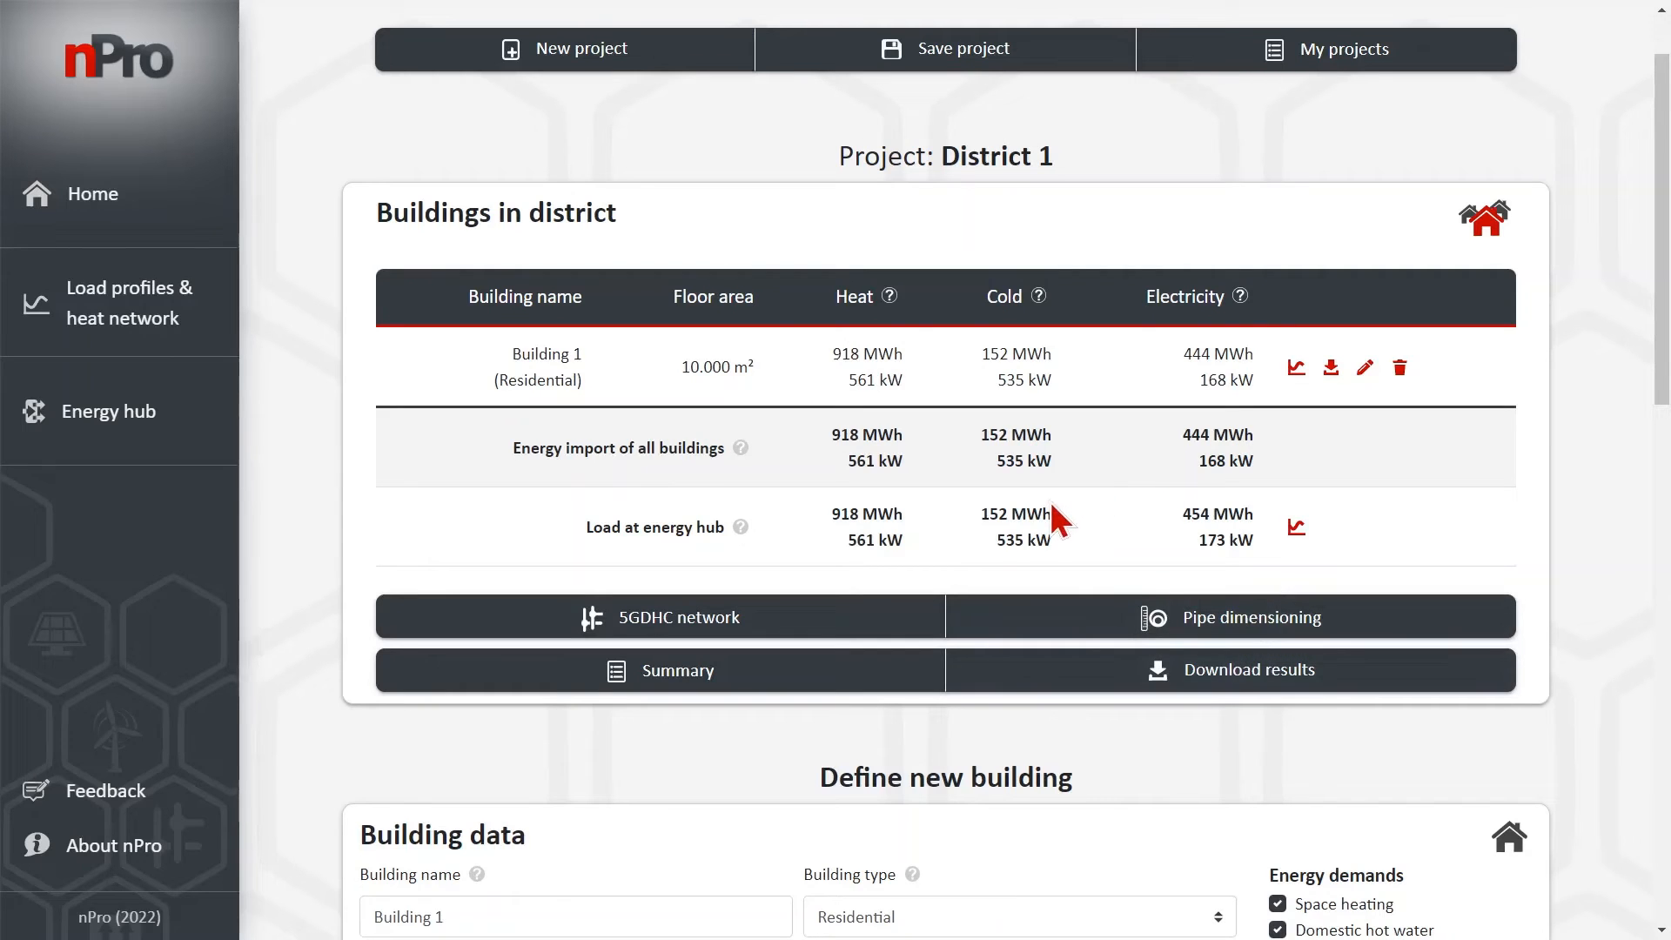
# - Open the district summary and examine the heat demand of all buildings with its space heating and hot water shares
pyautogui.click(756, 688)
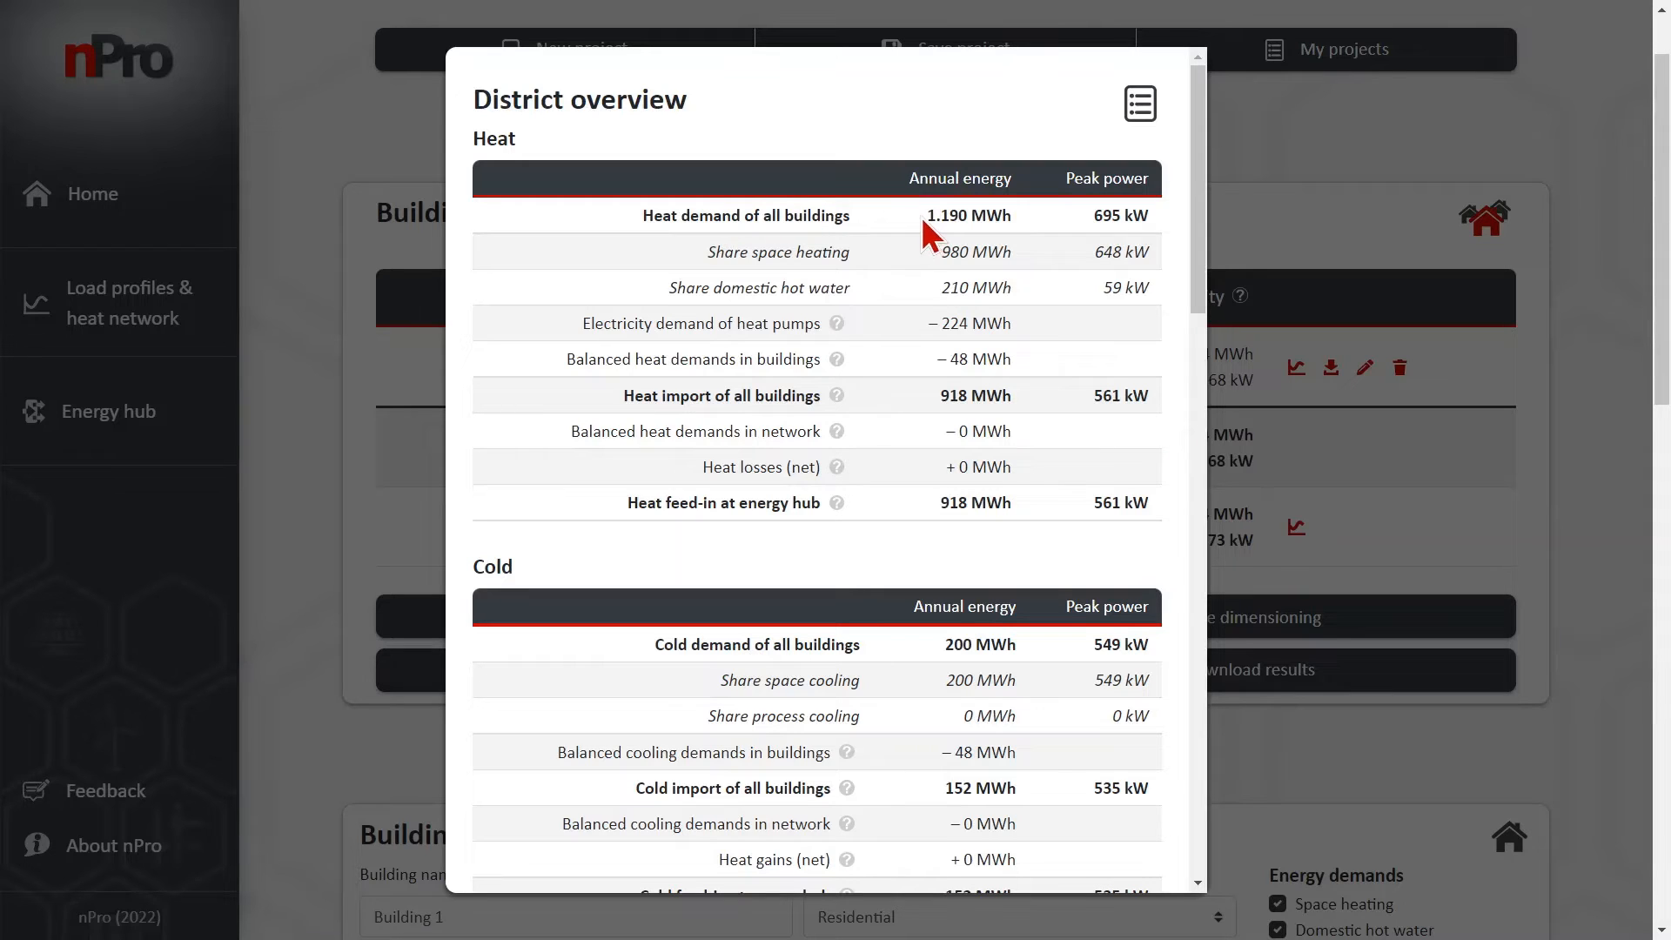
pyautogui.moveTo(921, 212); pyautogui.dragTo(997, 217)
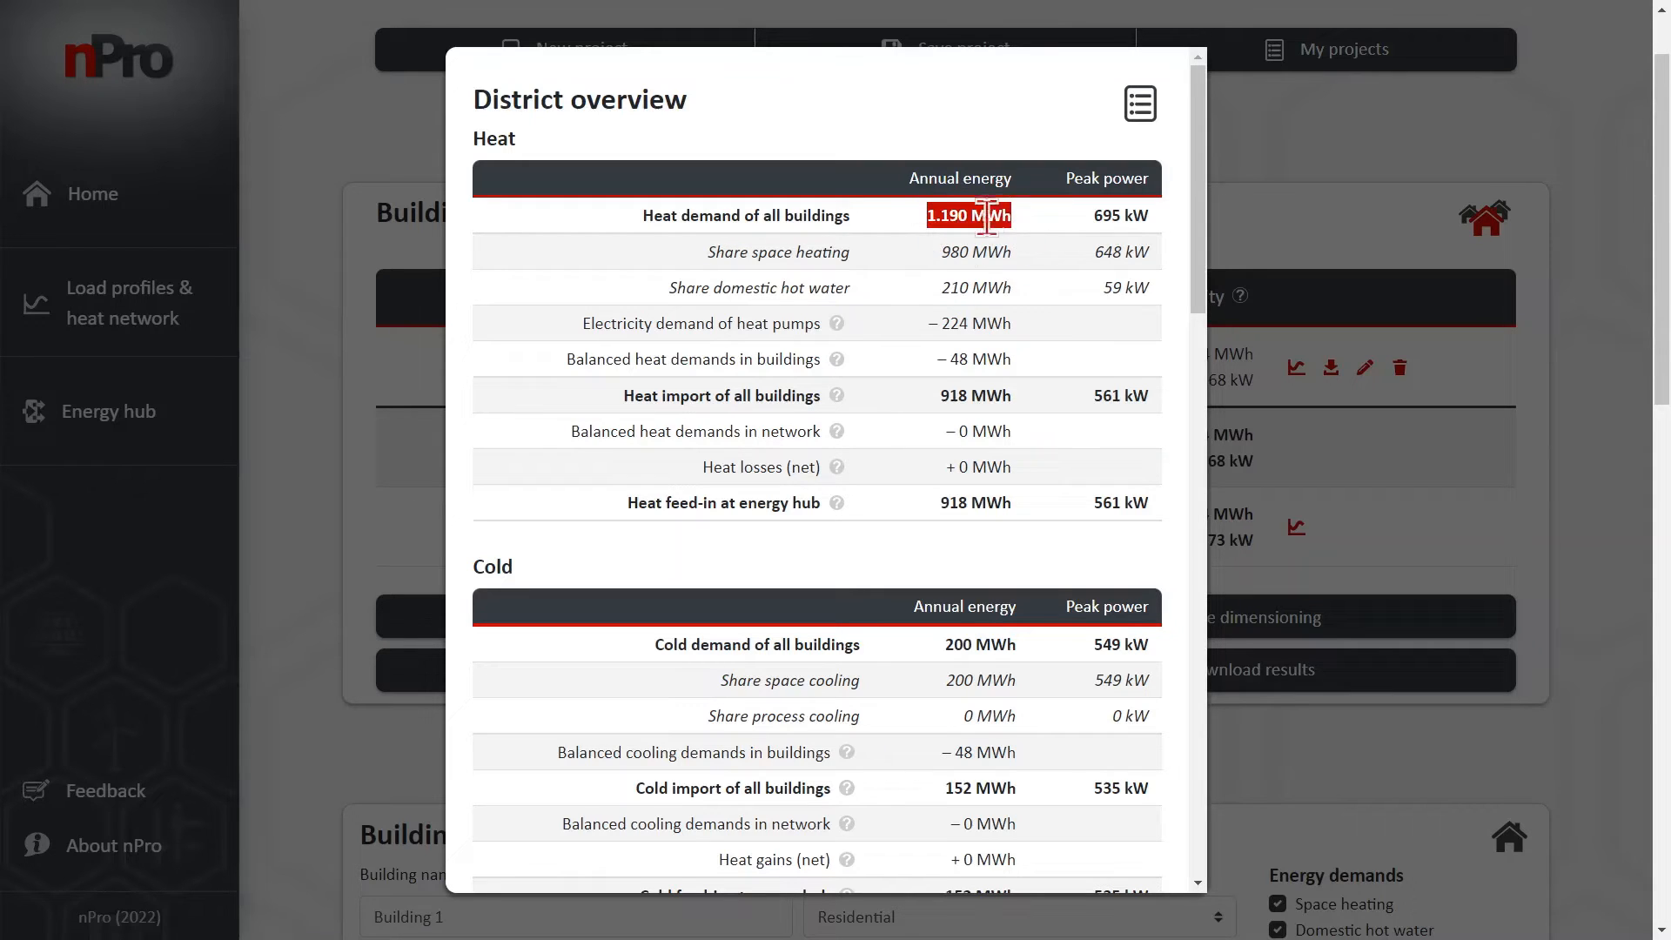
pyautogui.click(956, 253)
pyautogui.doubleClick(956, 253)
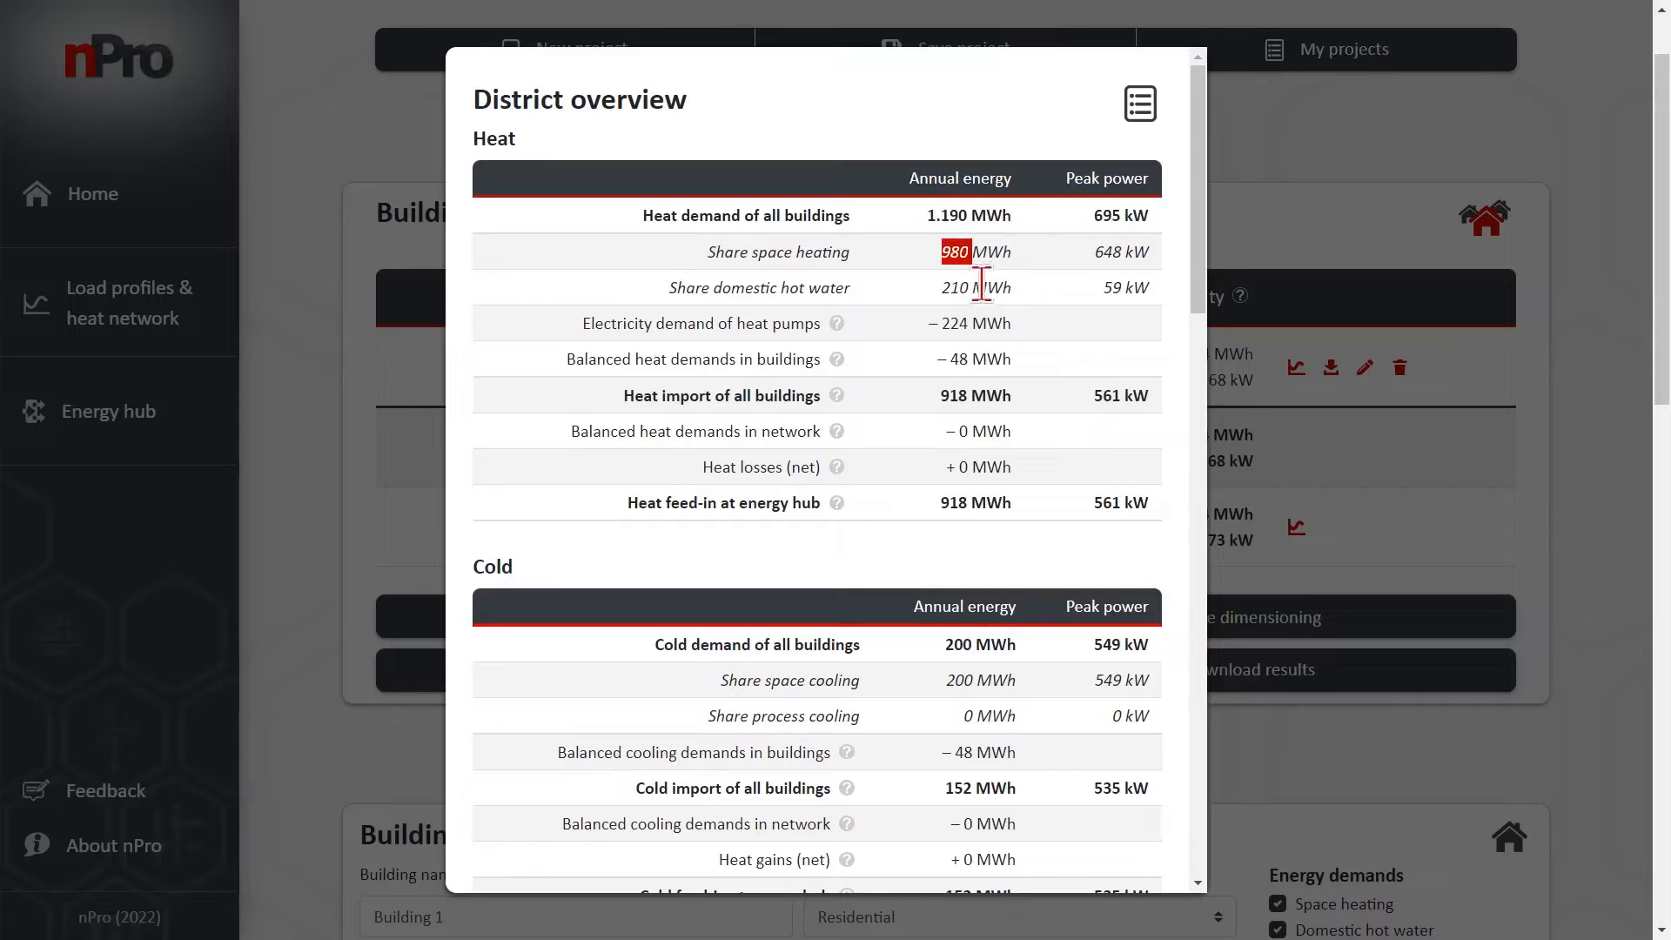
pyautogui.click(954, 291)
pyautogui.doubleClick(954, 292)
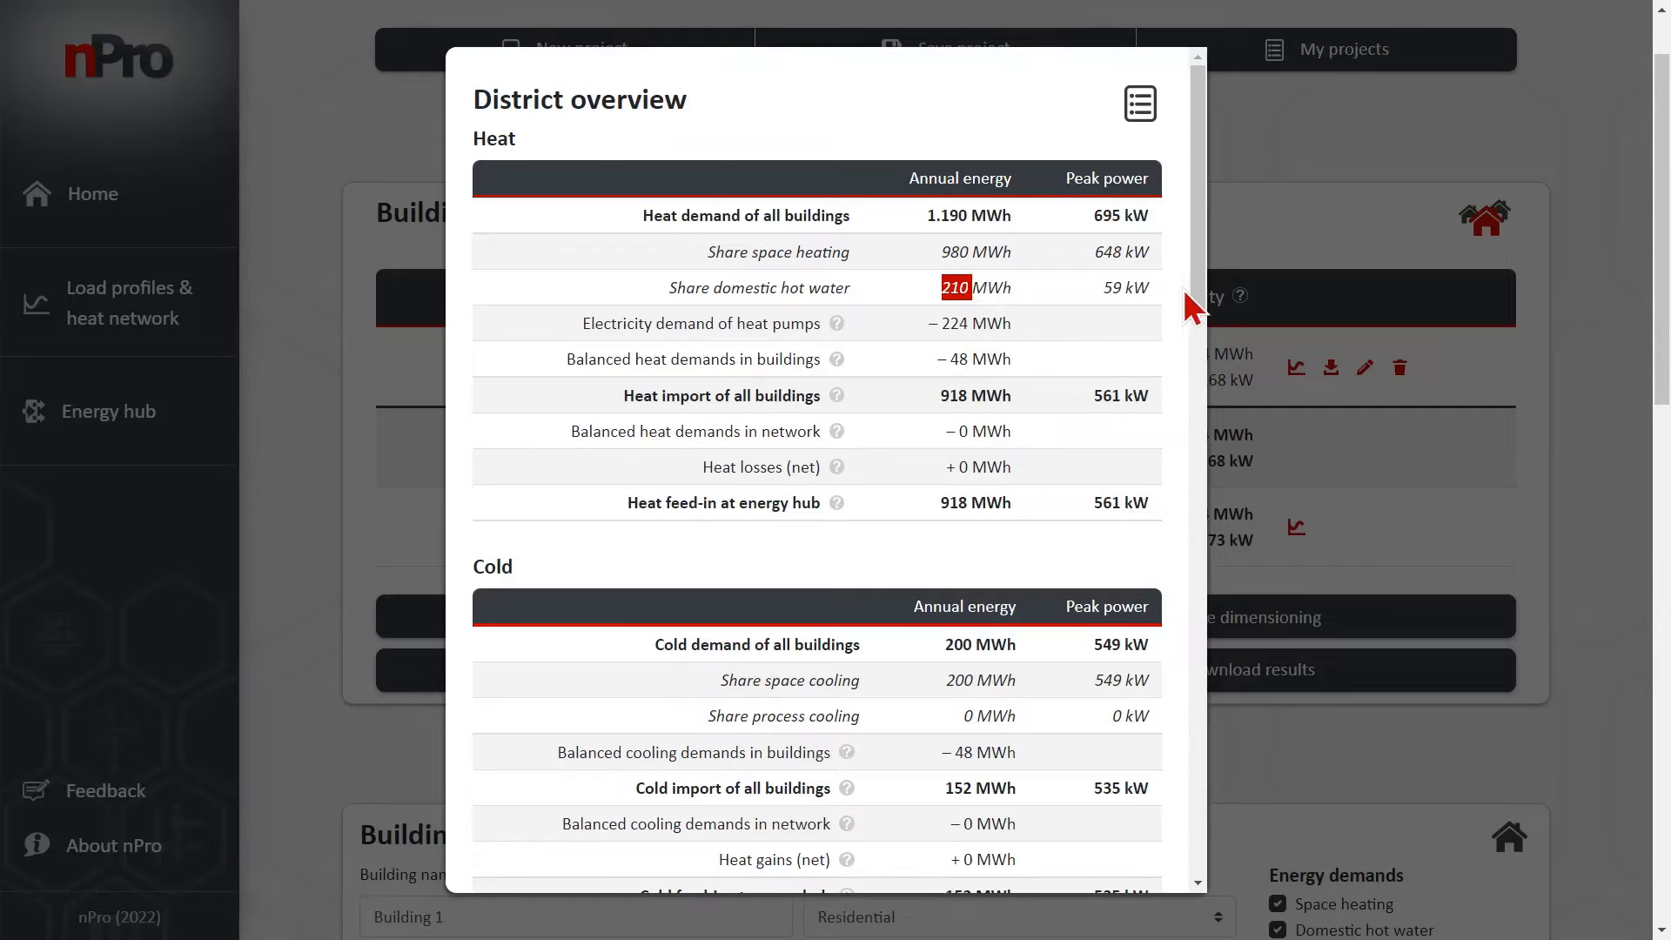
# - Follow the district's heat balance from the heat pump electricity and balanced demands to the heat feed-in at the energy hub
pyautogui.moveTo(1198, 294); pyautogui.dragTo(1198, 313)
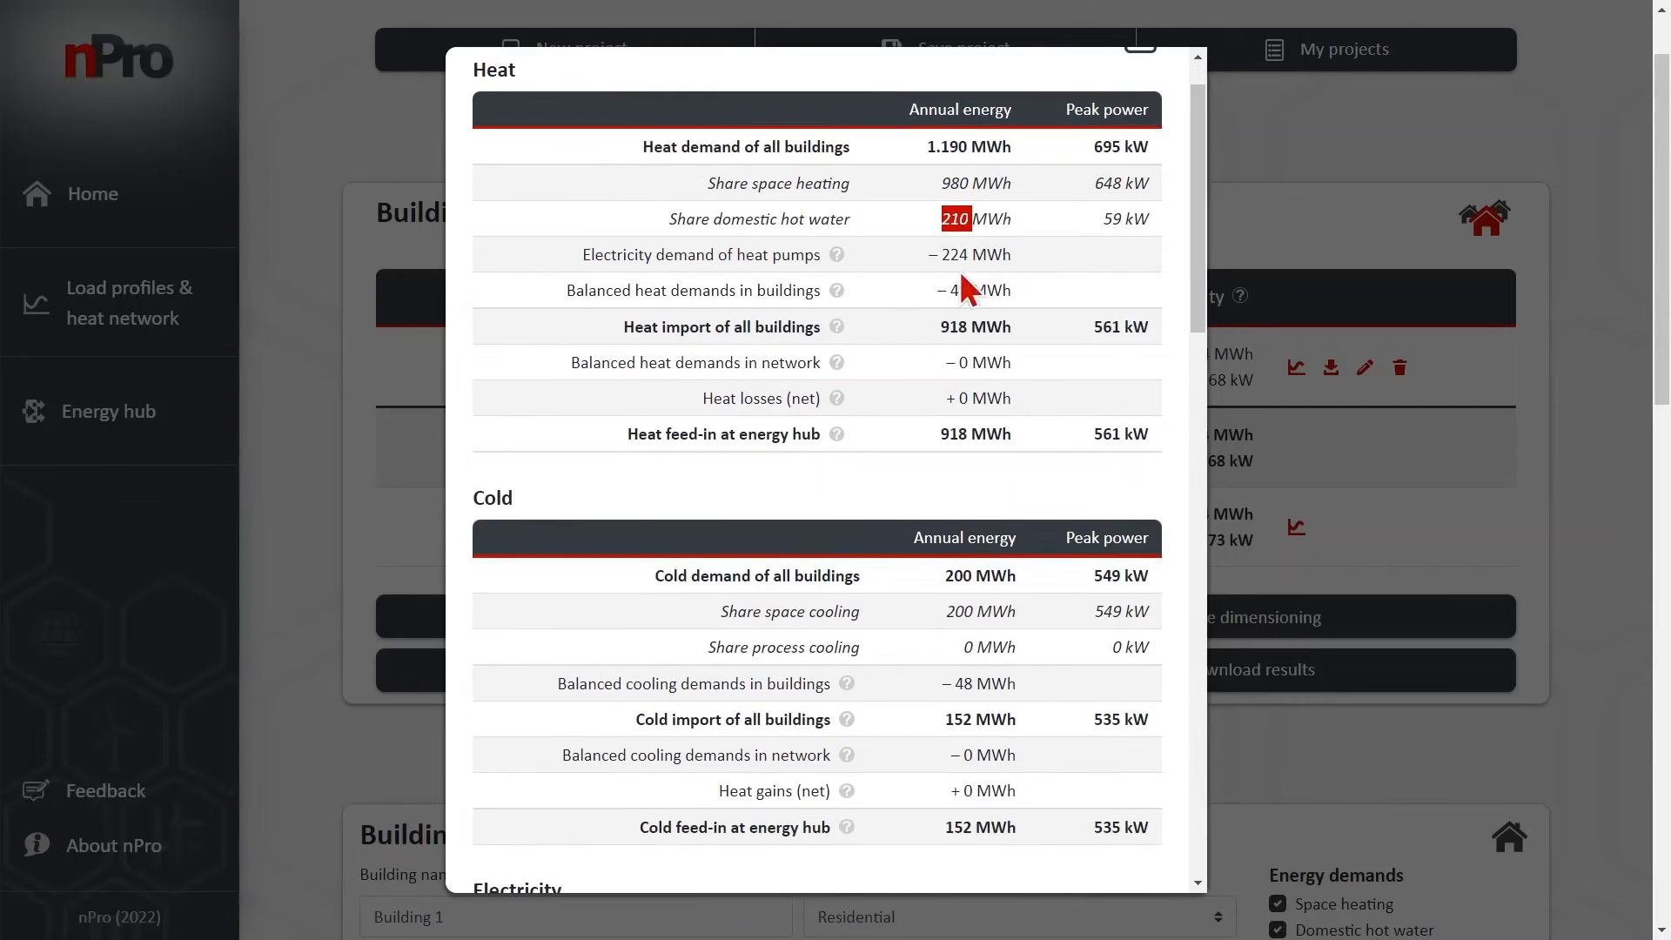
pyautogui.click(967, 214)
pyautogui.doubleClick(946, 327)
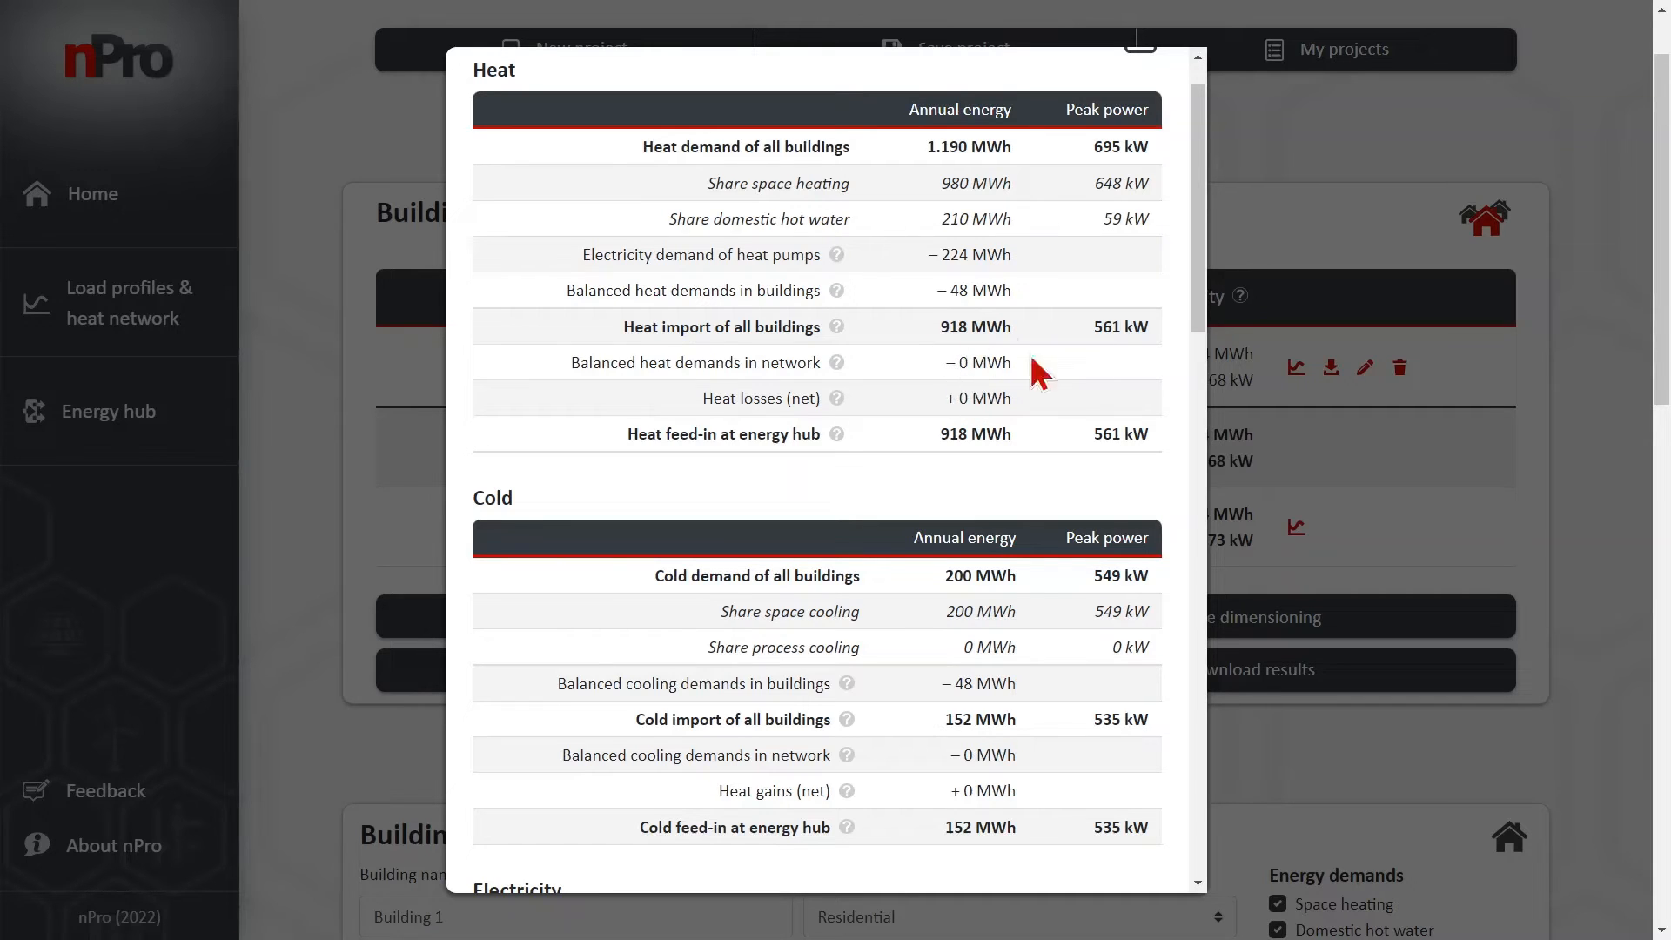
pyautogui.moveTo(1197, 301); pyautogui.dragTo(1199, 313)
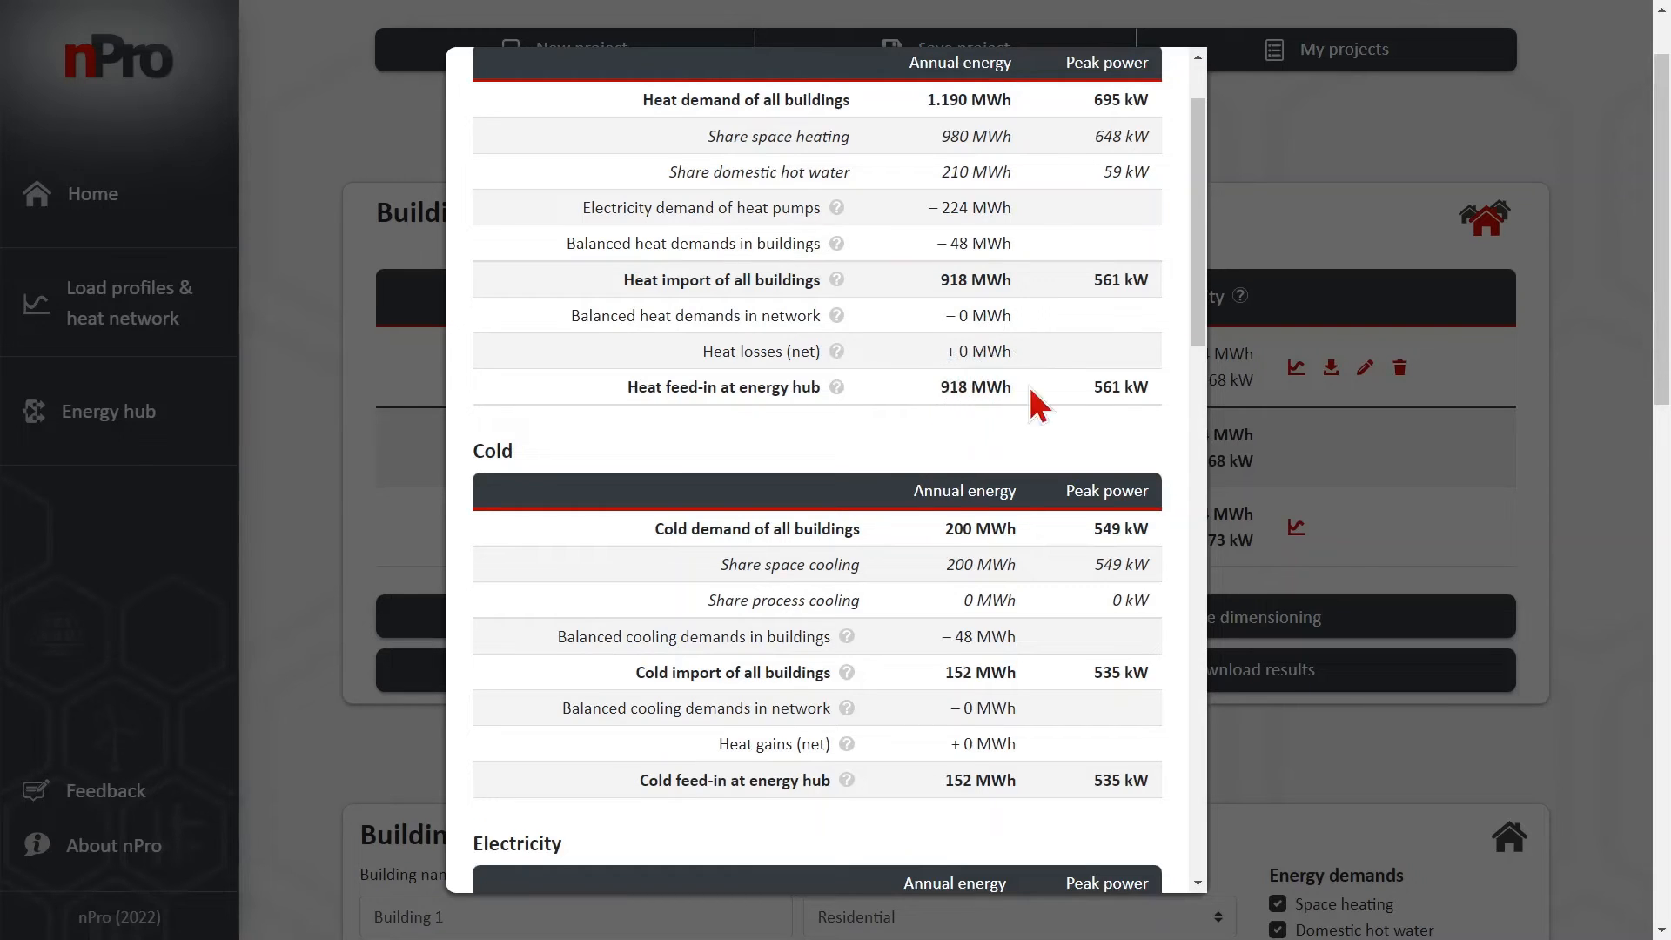
pyautogui.moveTo(1196, 317); pyautogui.dragTo(1197, 337)
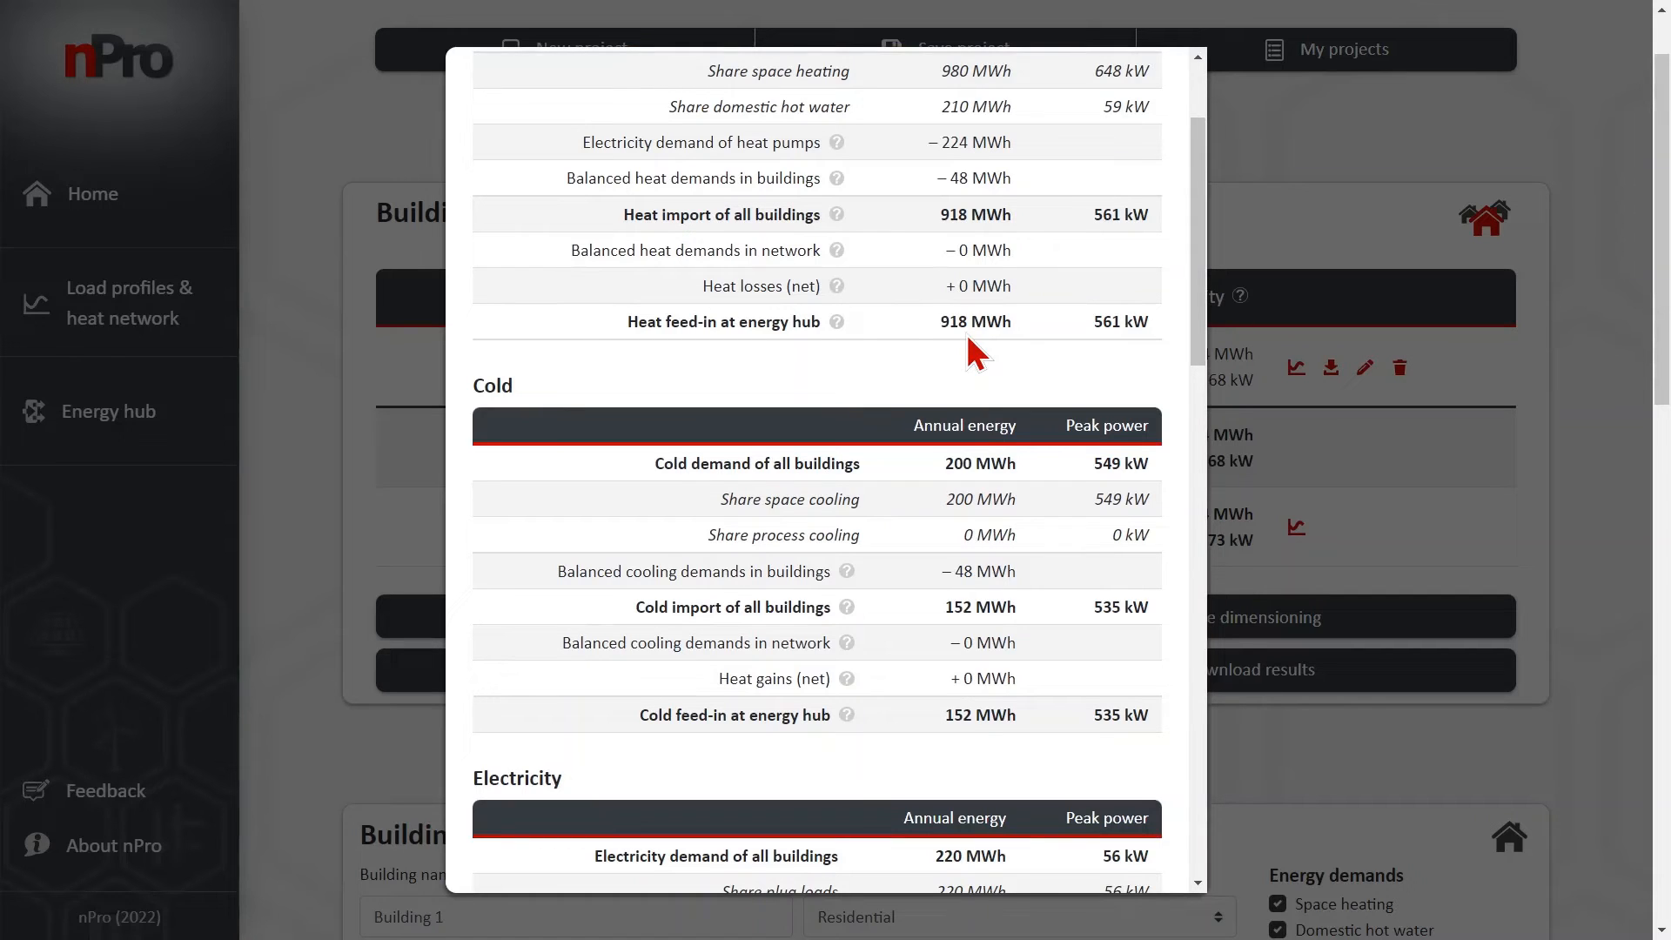
# - Examine the district's cold balance, from space cooling and balanced cooling demands in buildings to the cold feed-in at the energy hub
pyautogui.moveTo(1197, 280); pyautogui.dragTo(1194, 337)
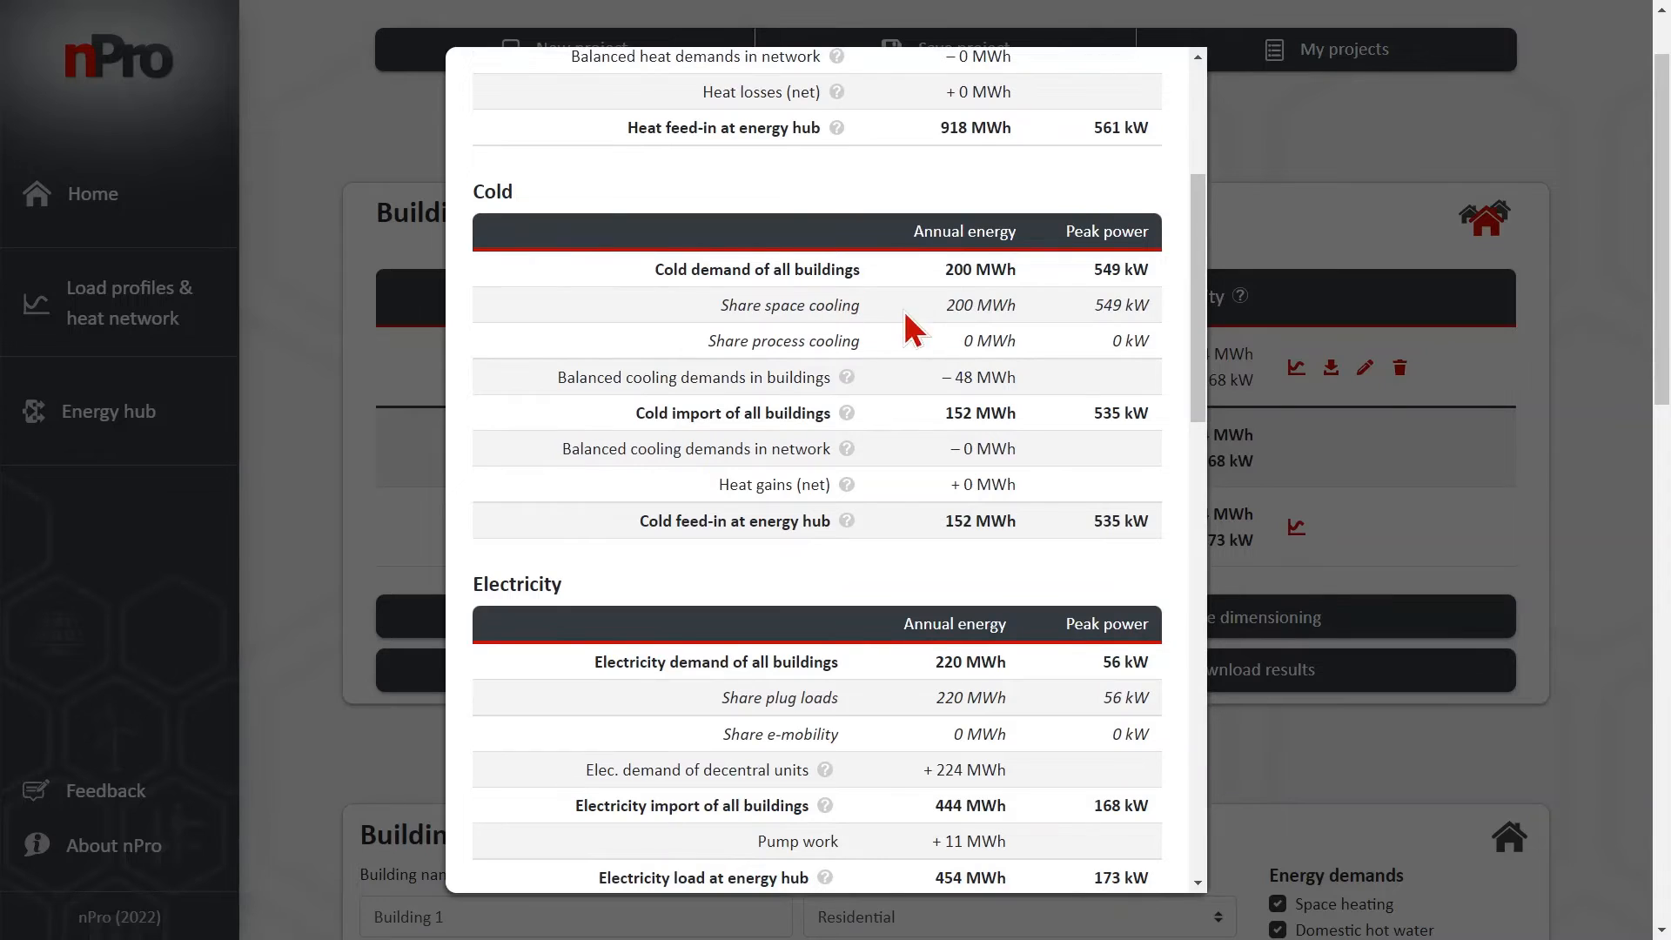
pyautogui.doubleClick(953, 305)
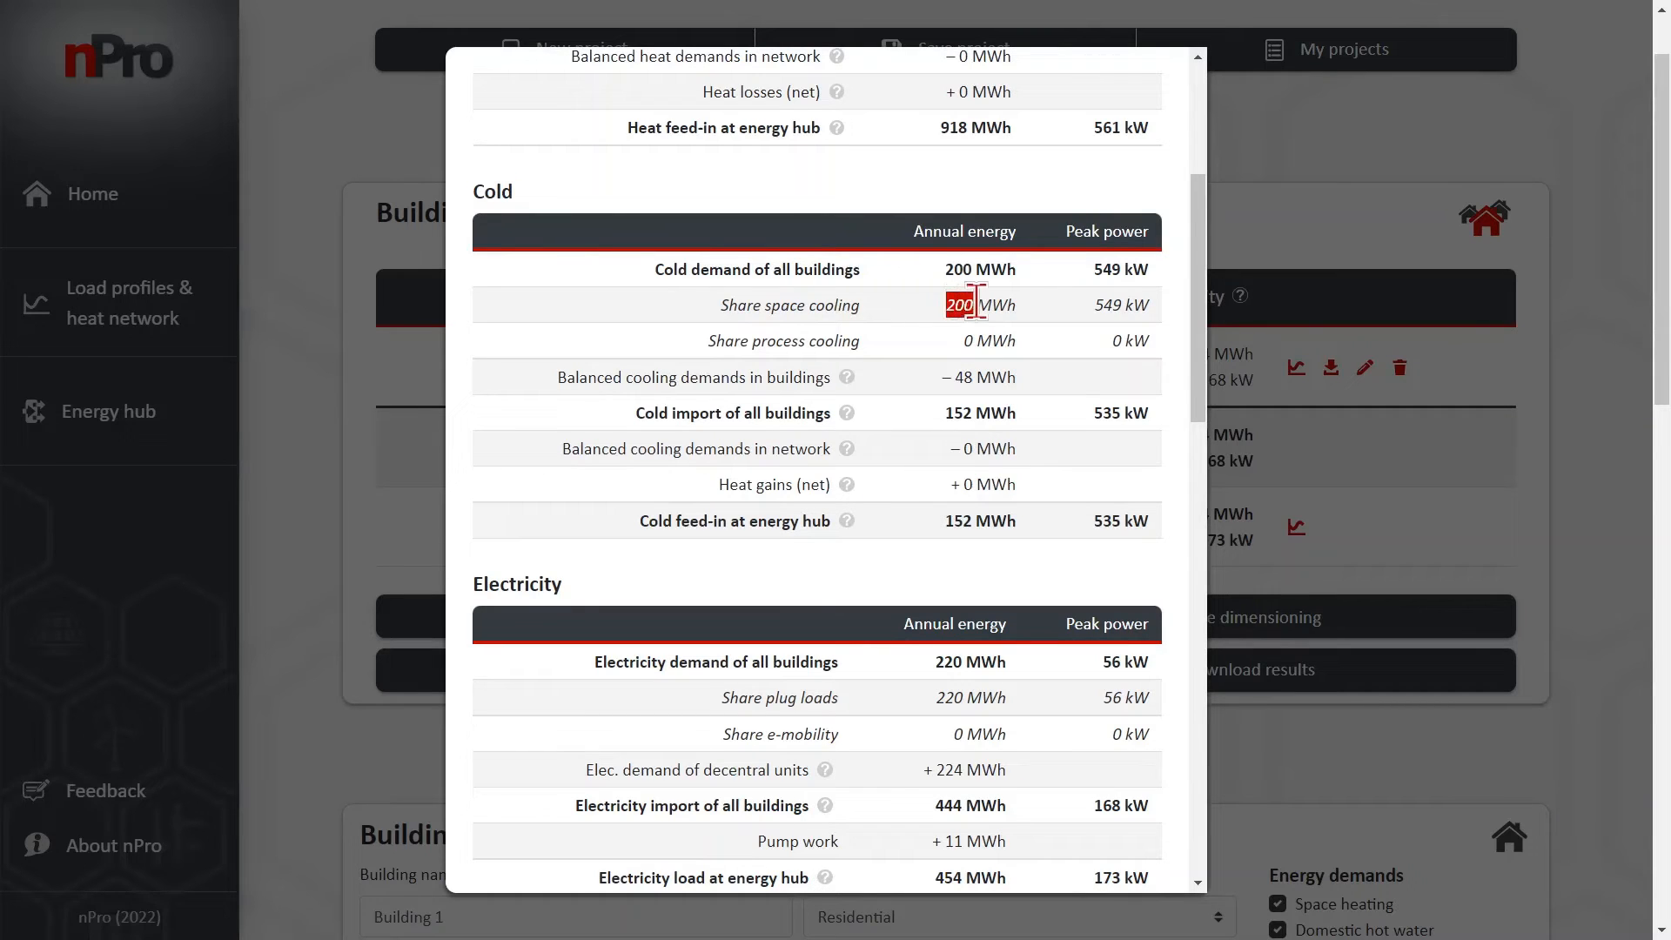
pyautogui.moveTo(944, 376); pyautogui.dragTo(974, 377)
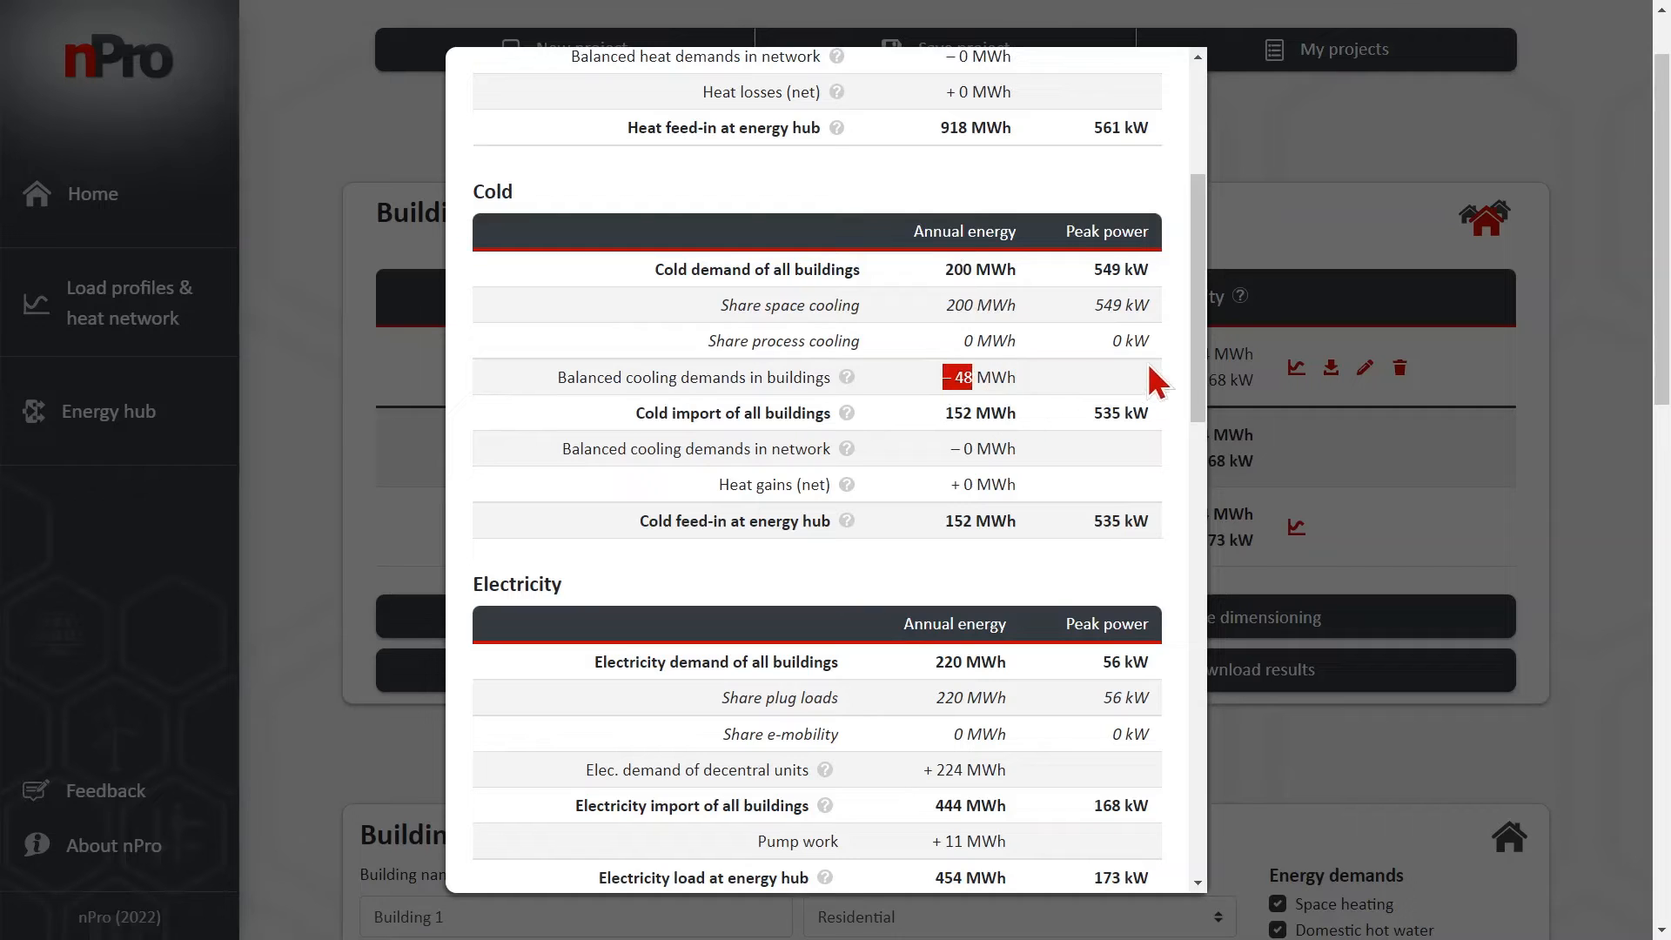
pyautogui.moveTo(1198, 354); pyautogui.dragTo(1198, 374)
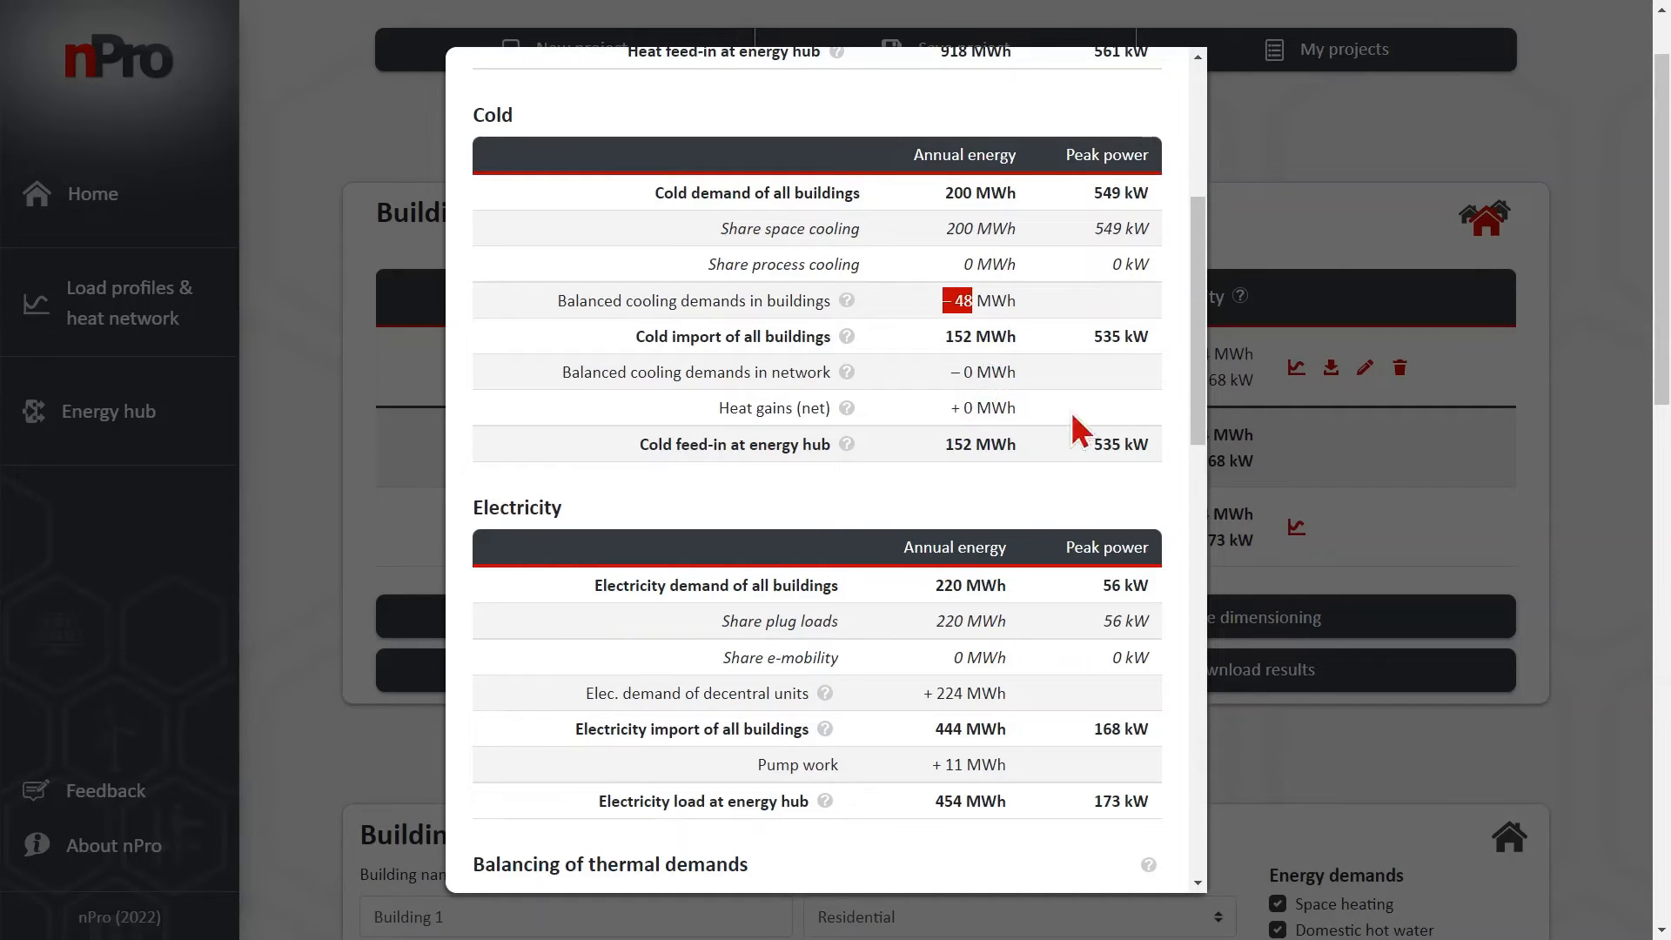
# - Examine the district's electricity balance, from building demand and decentral units through pump work to the load at the energy hub
pyautogui.scroll(-1, 1199, 387)
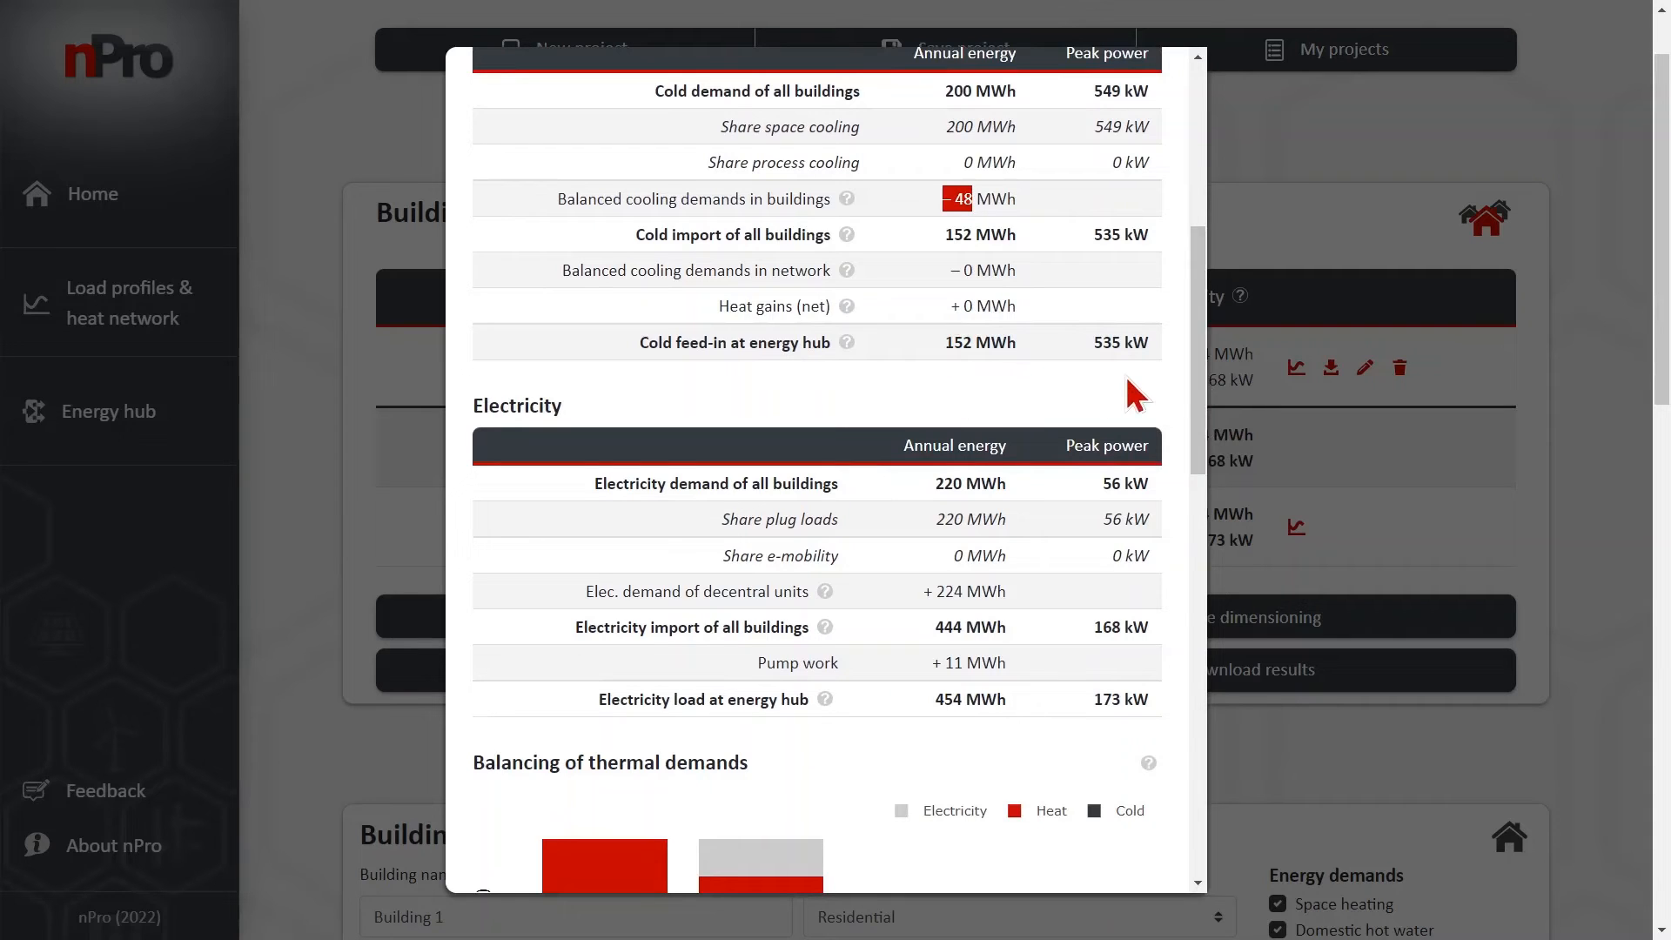
pyautogui.scroll(-1, 1199, 383)
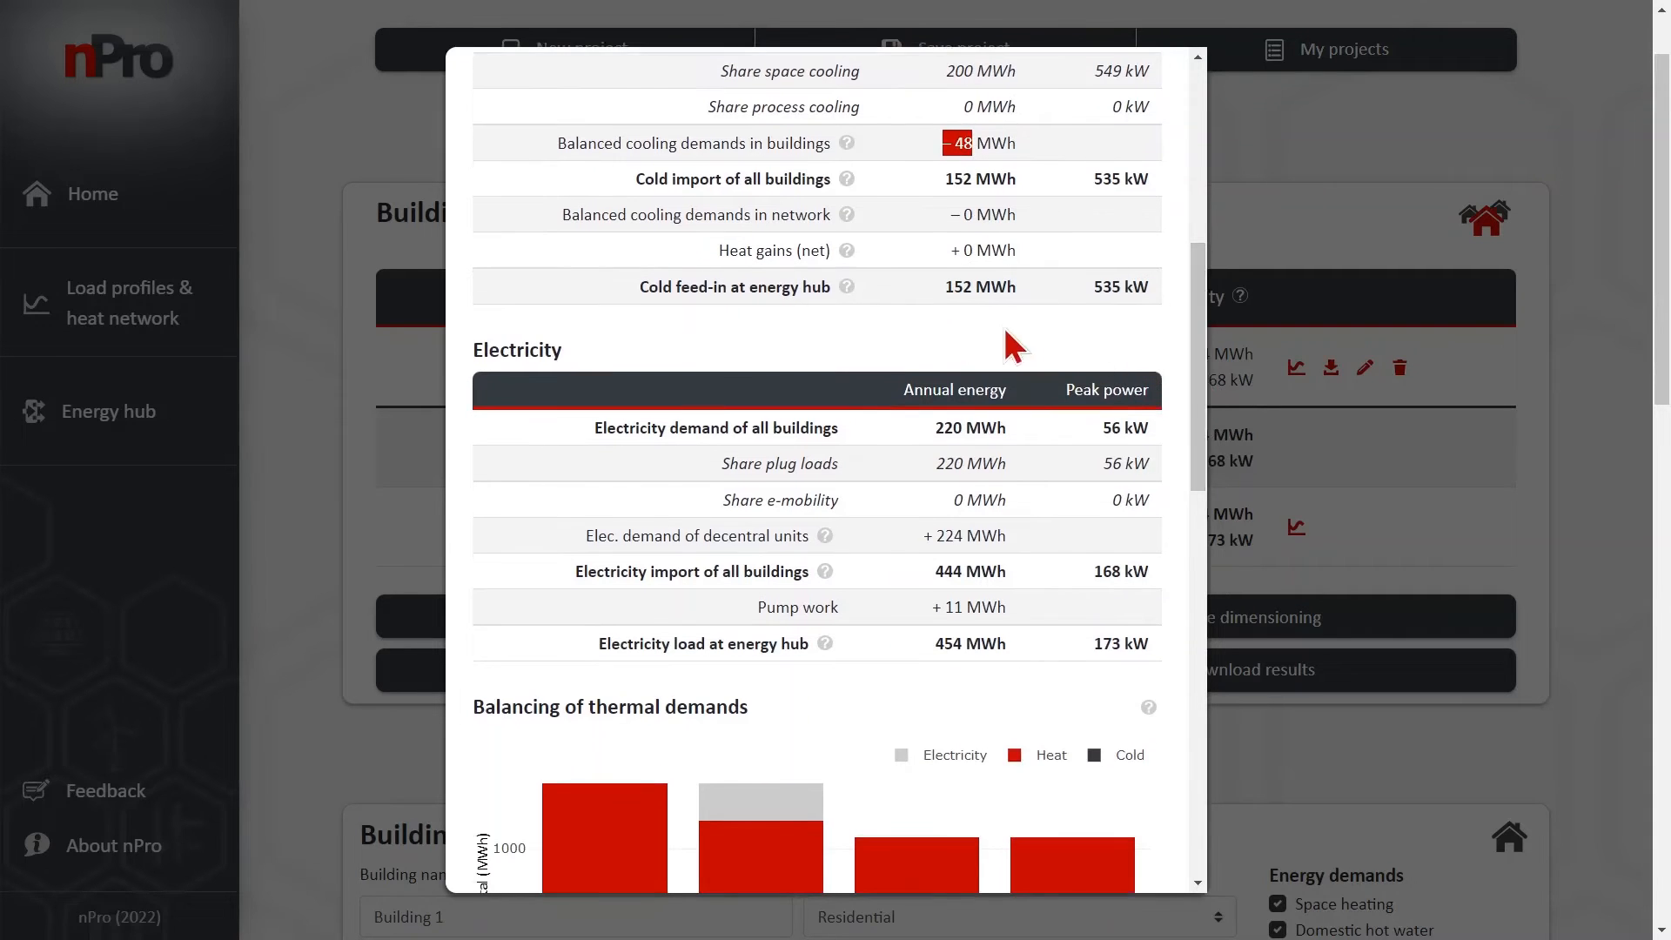
pyautogui.scroll(-2, 1199, 370)
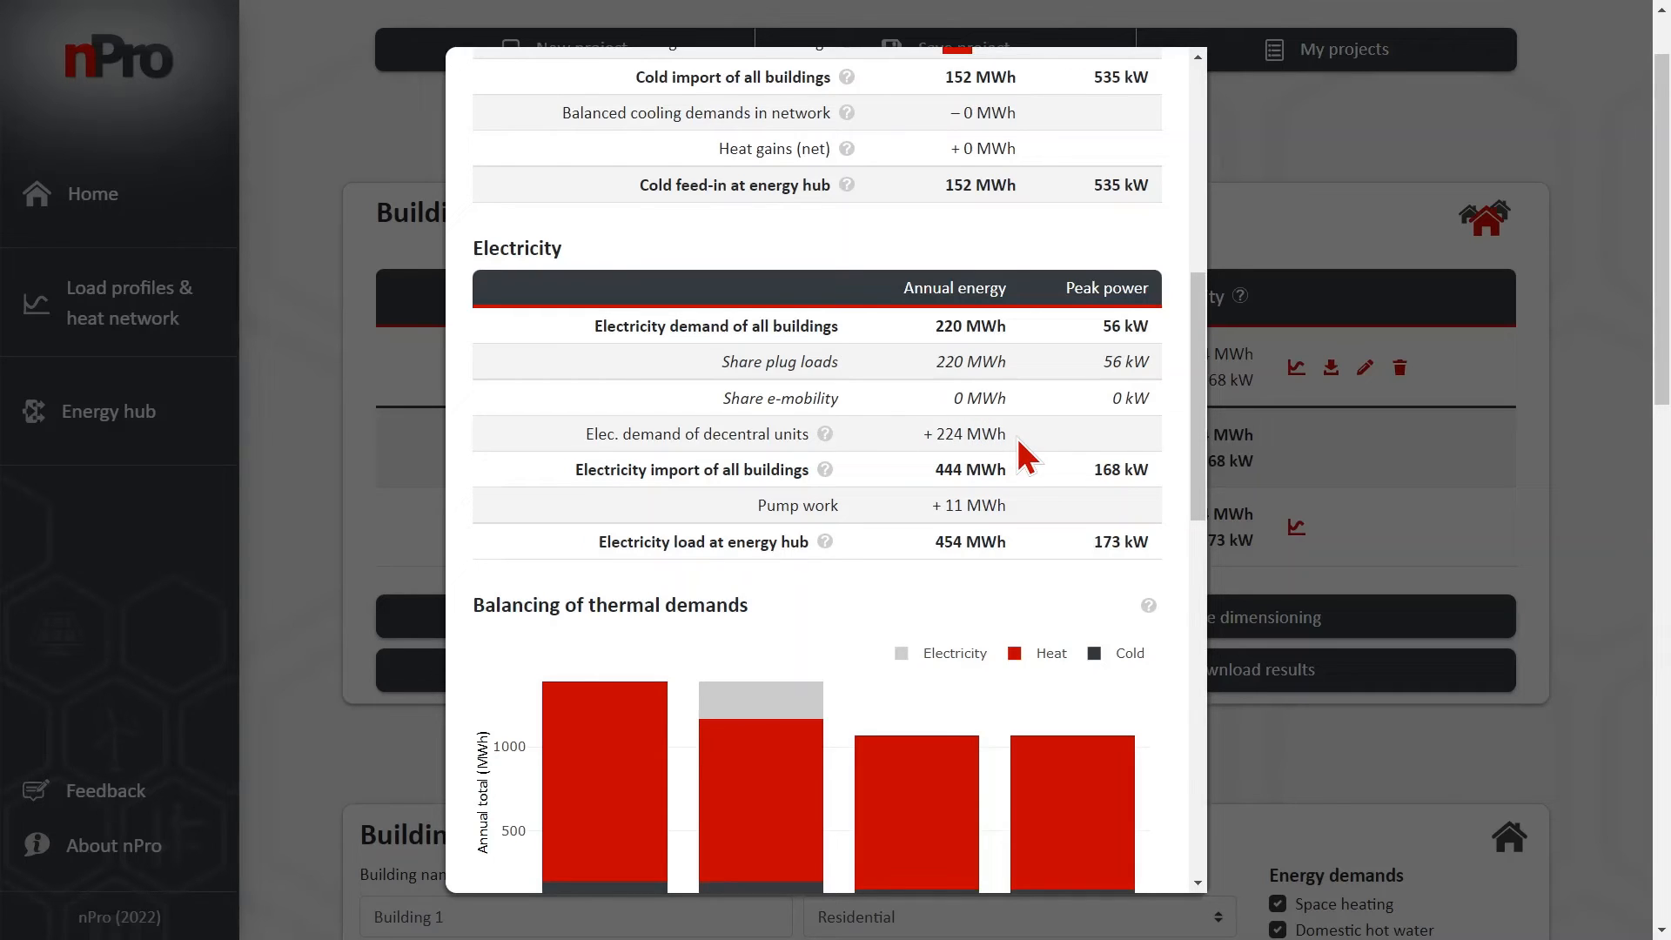
pyautogui.scroll(-1, 1201, 413)
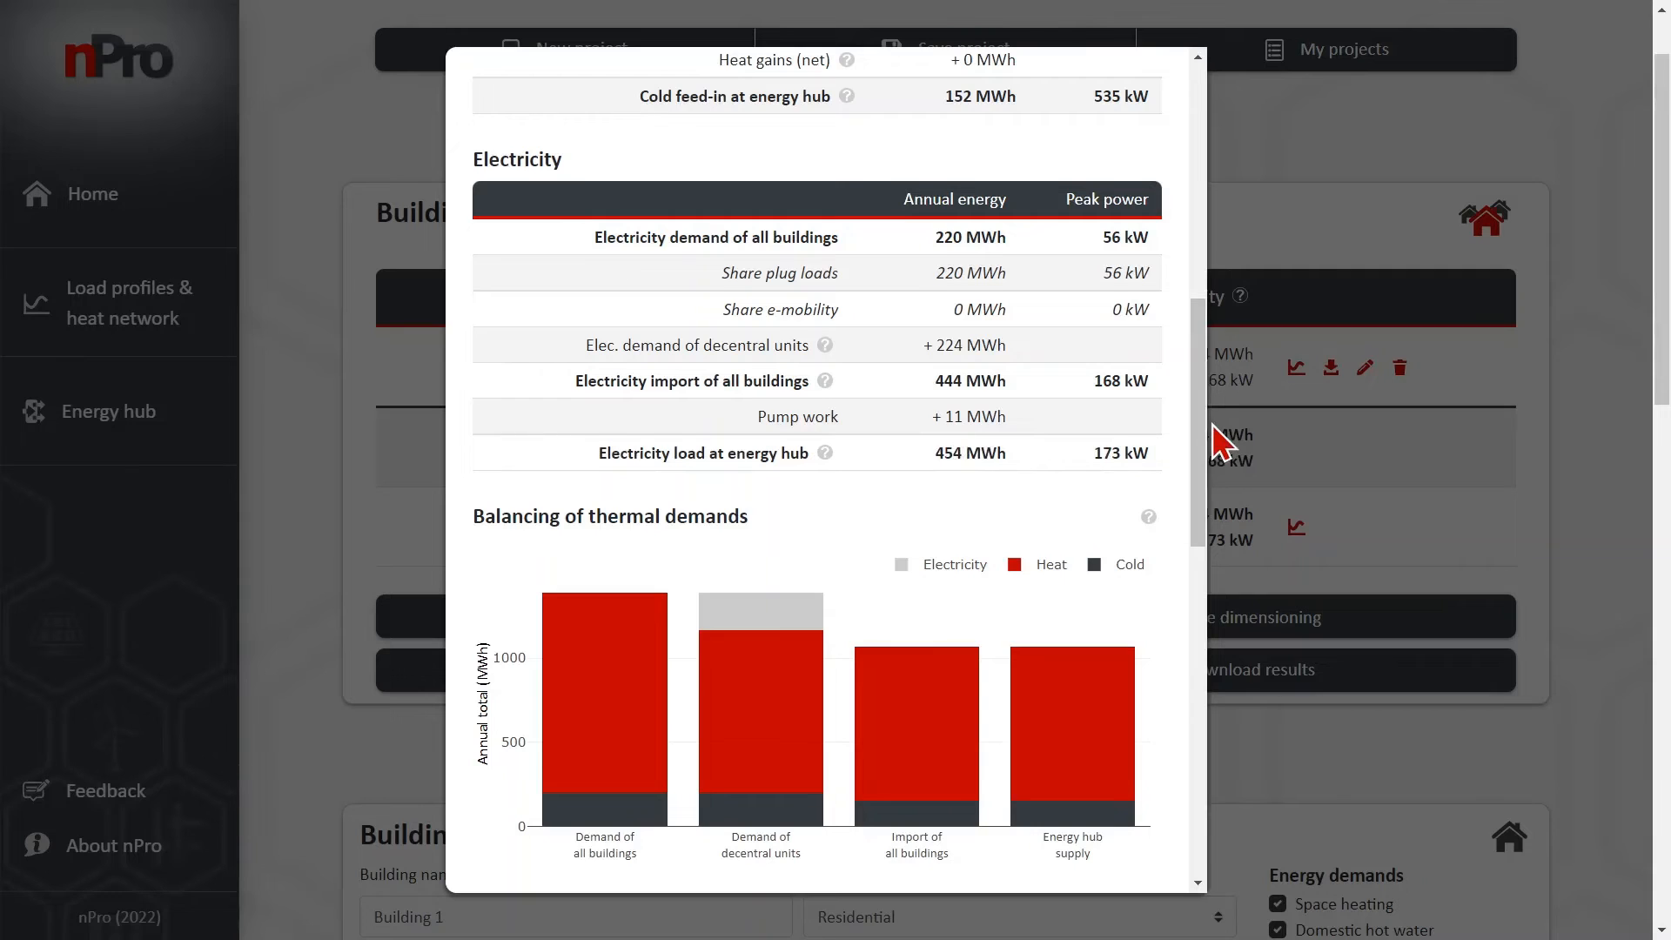
# - Inspect the thermal demand balancing chart, reading the bars for decentral units, building imports and energy hub supply
pyautogui.moveTo(1201, 441); pyautogui.dragTo(1203, 520)
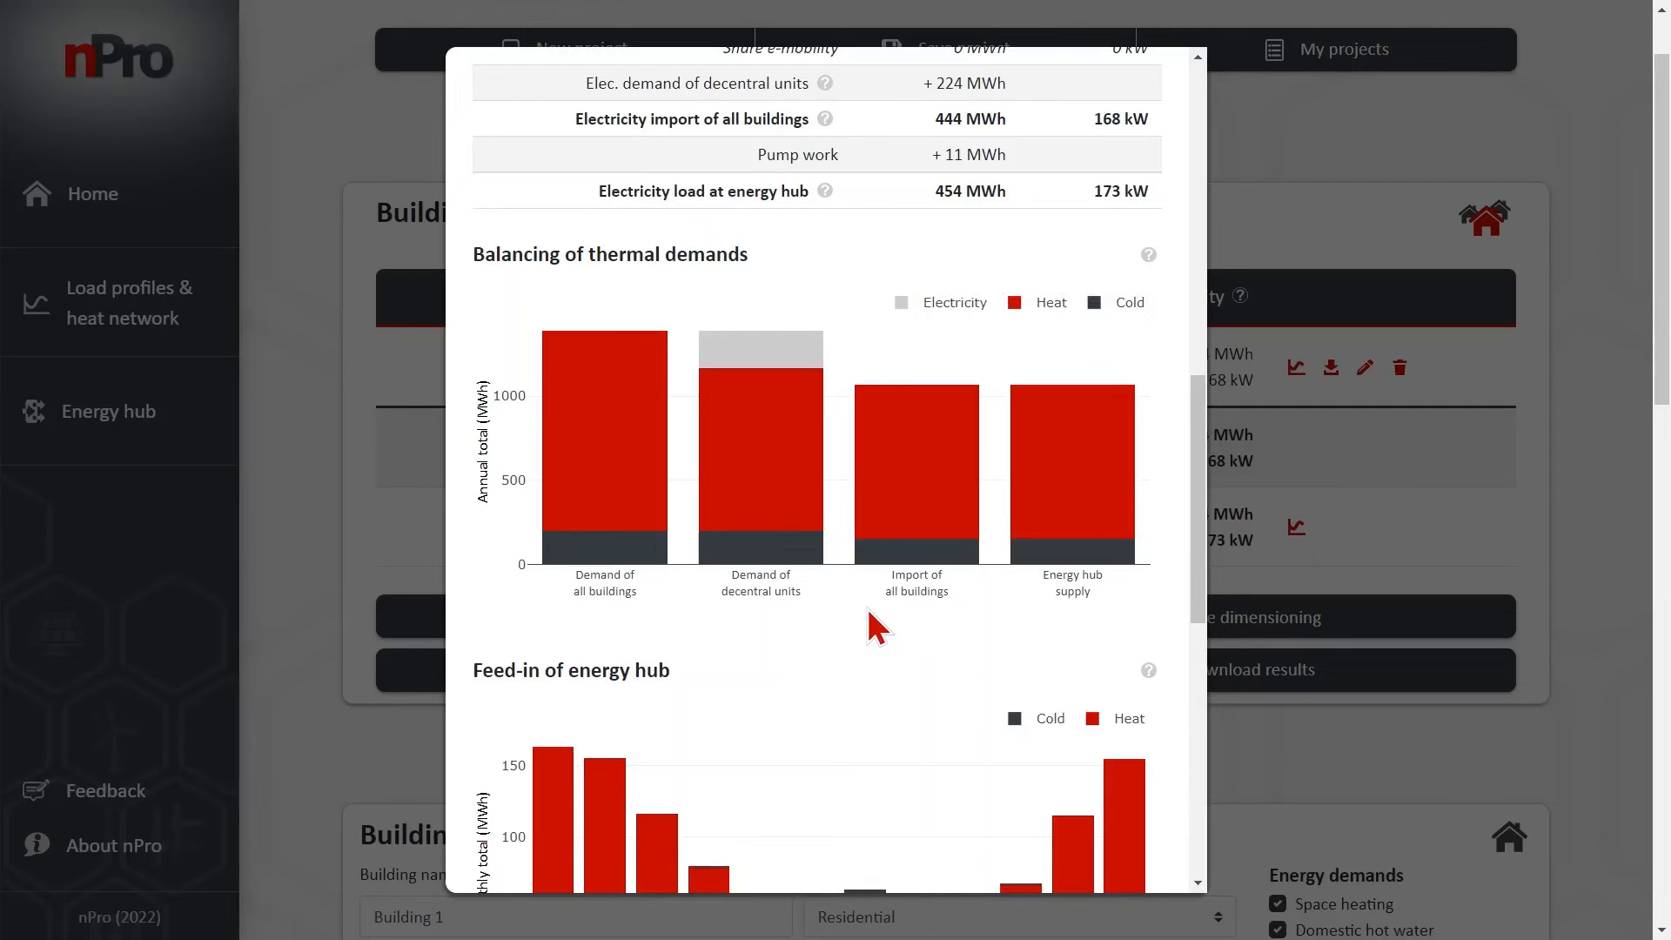
pyautogui.moveTo(788, 509)
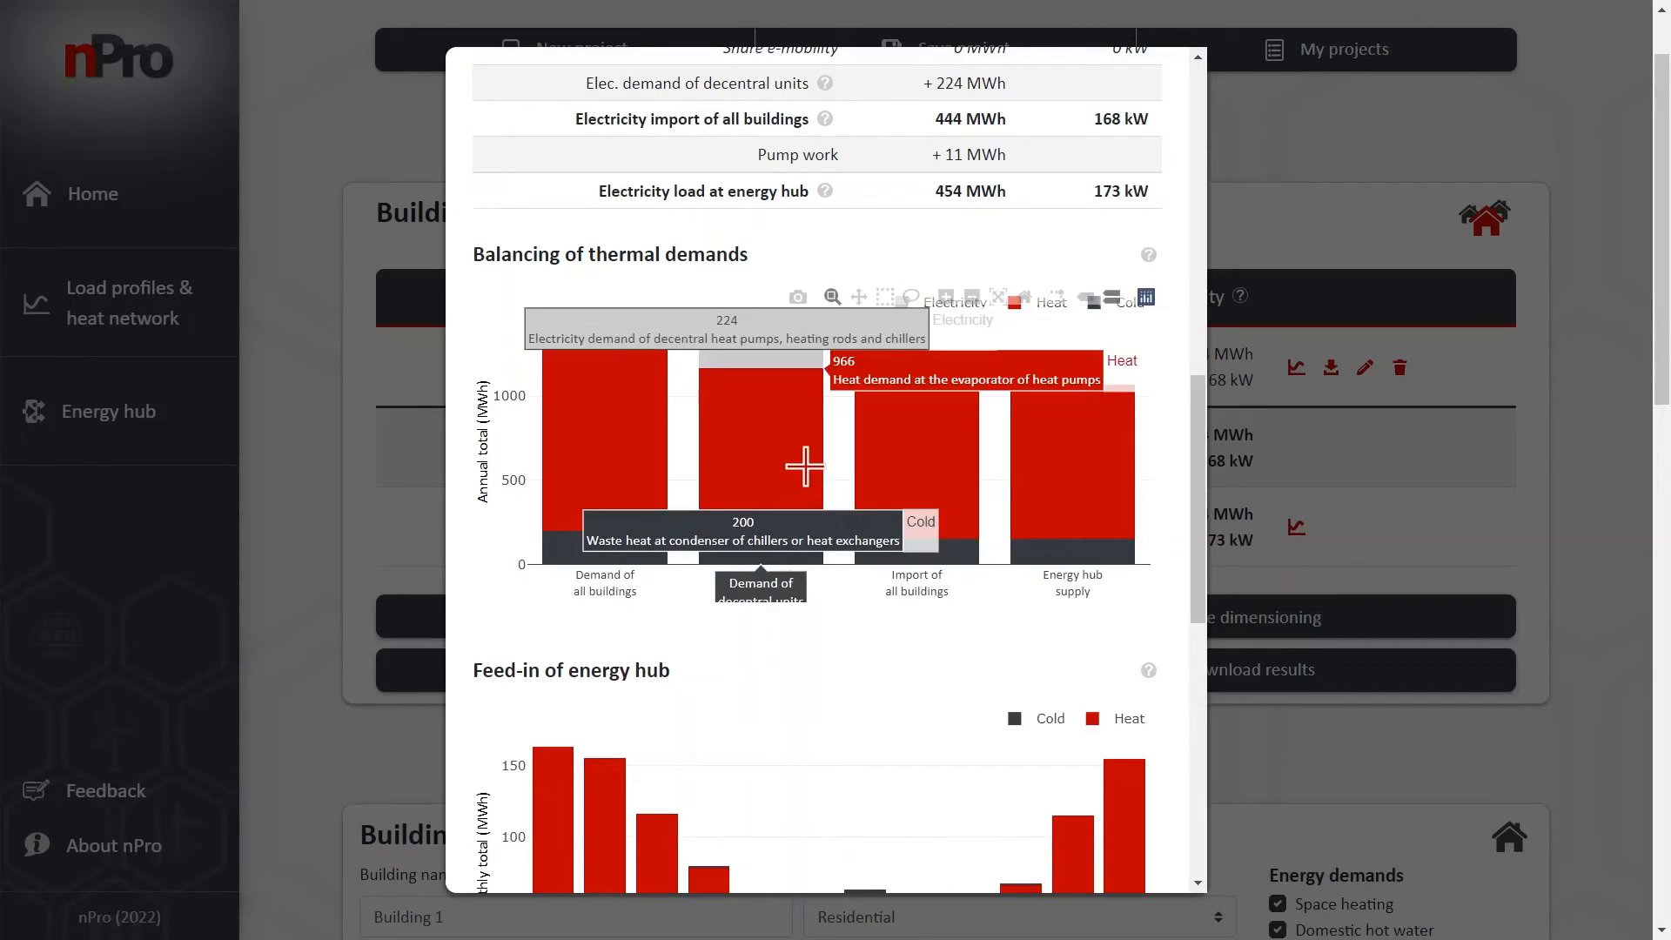
pyautogui.moveTo(903, 440)
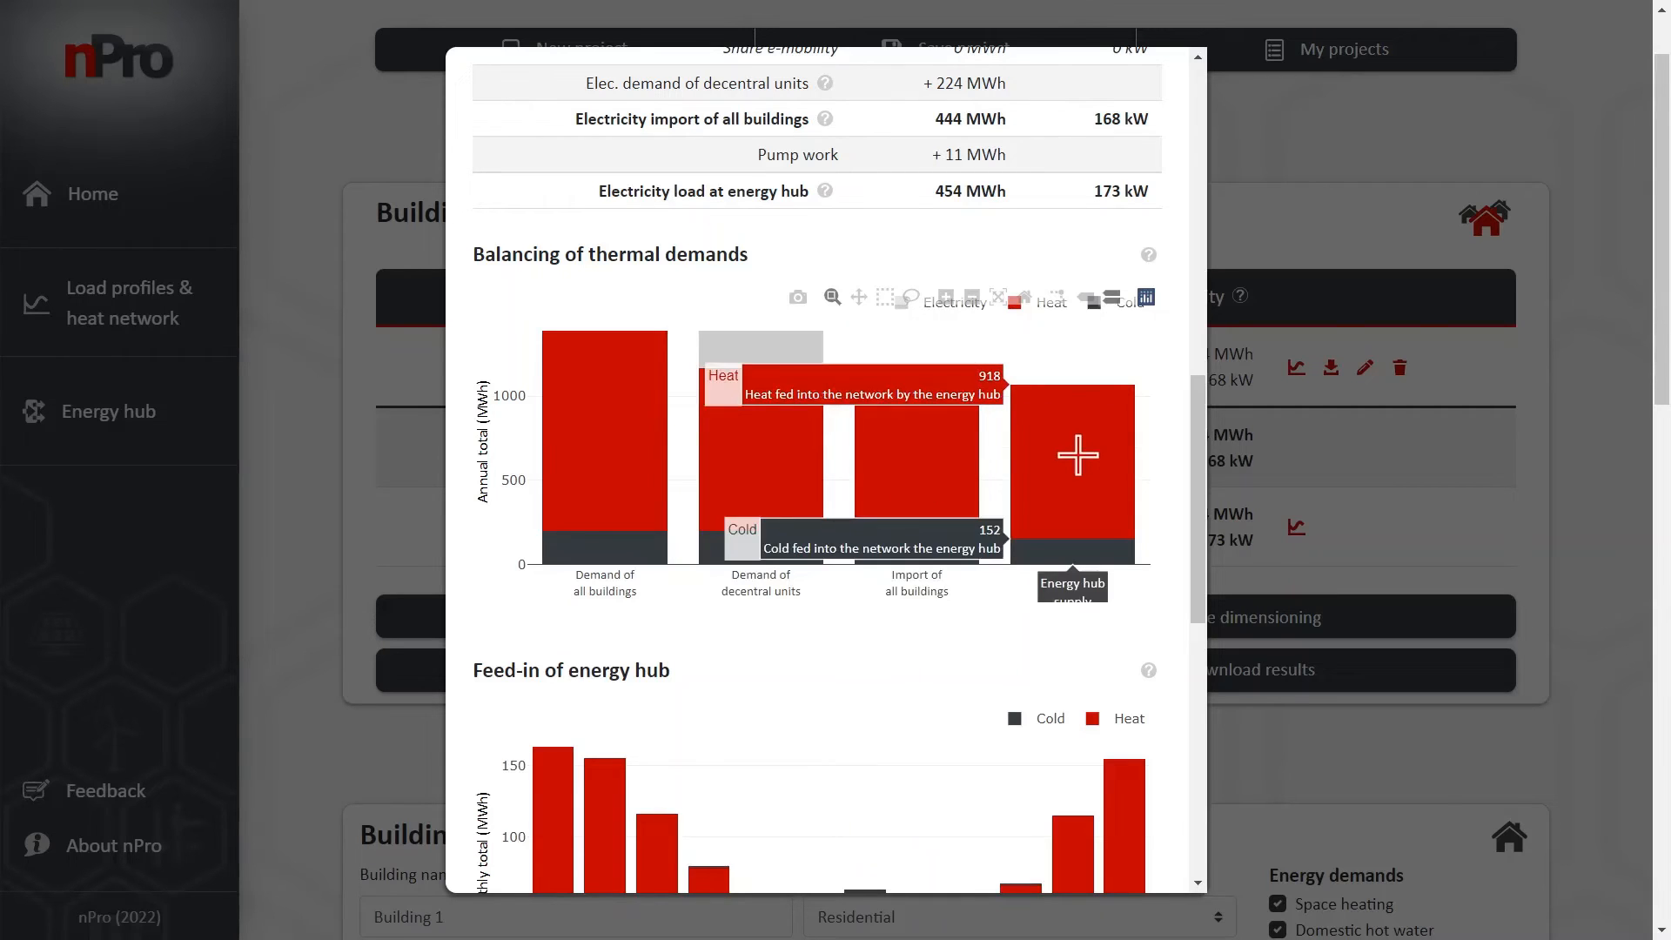
# - Review the energy hub's monthly feed-in and the heating and cooling power in buildings, and close the district summary
pyautogui.scroll(-4, 1206, 475)
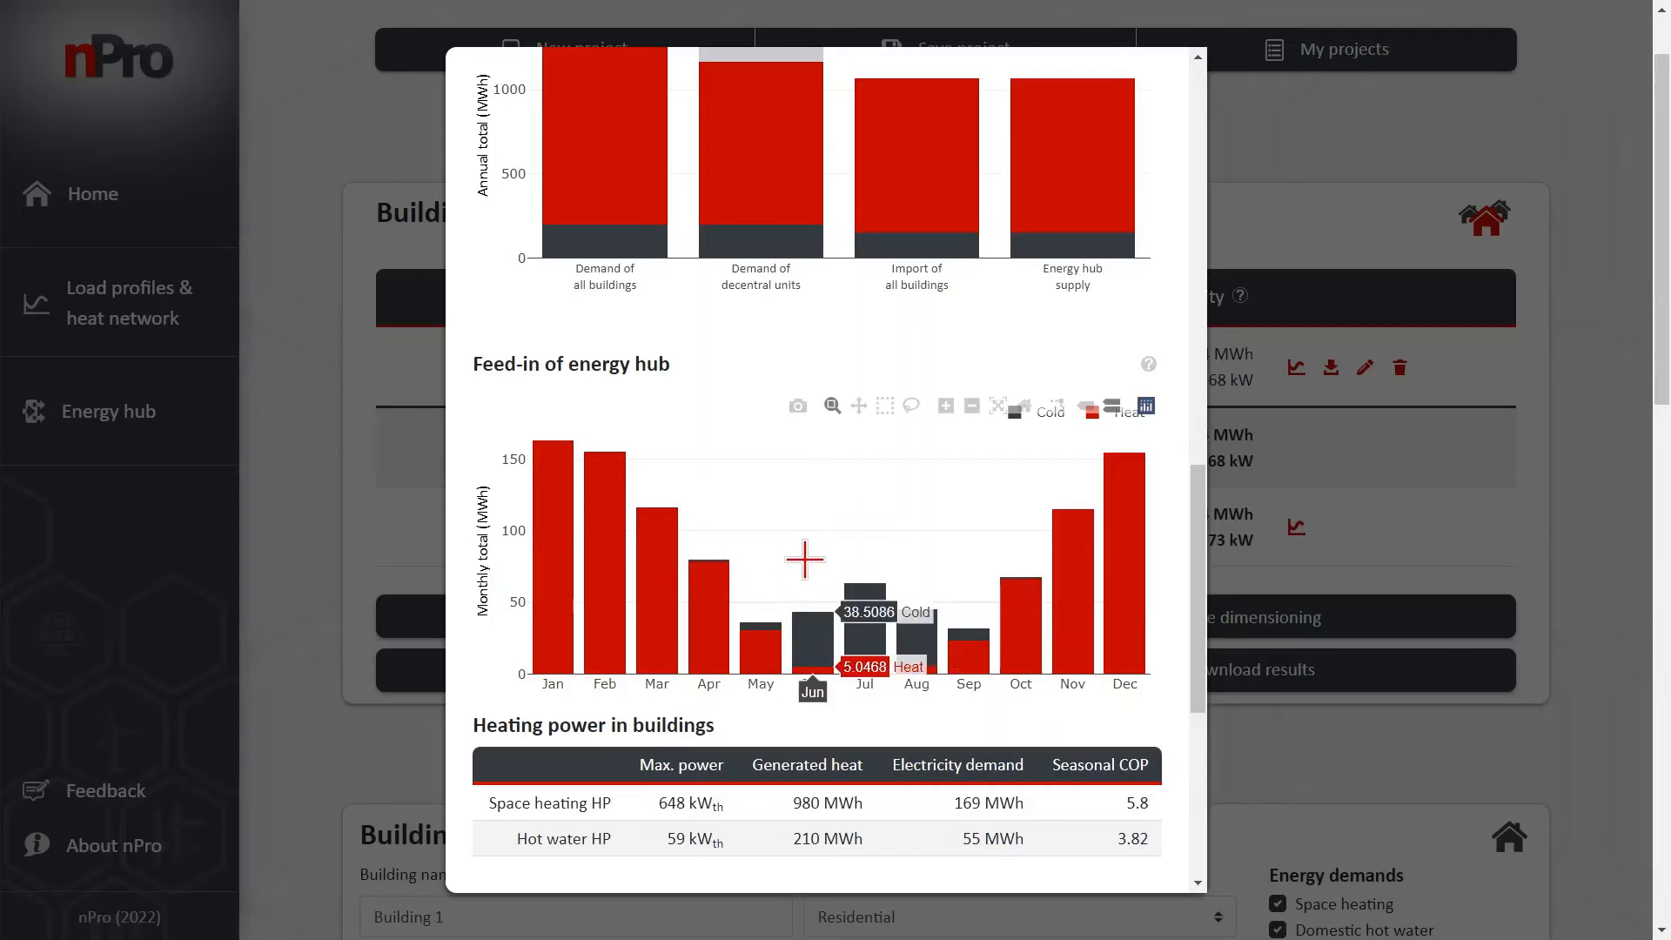
pyautogui.scroll(-1, 1205, 531)
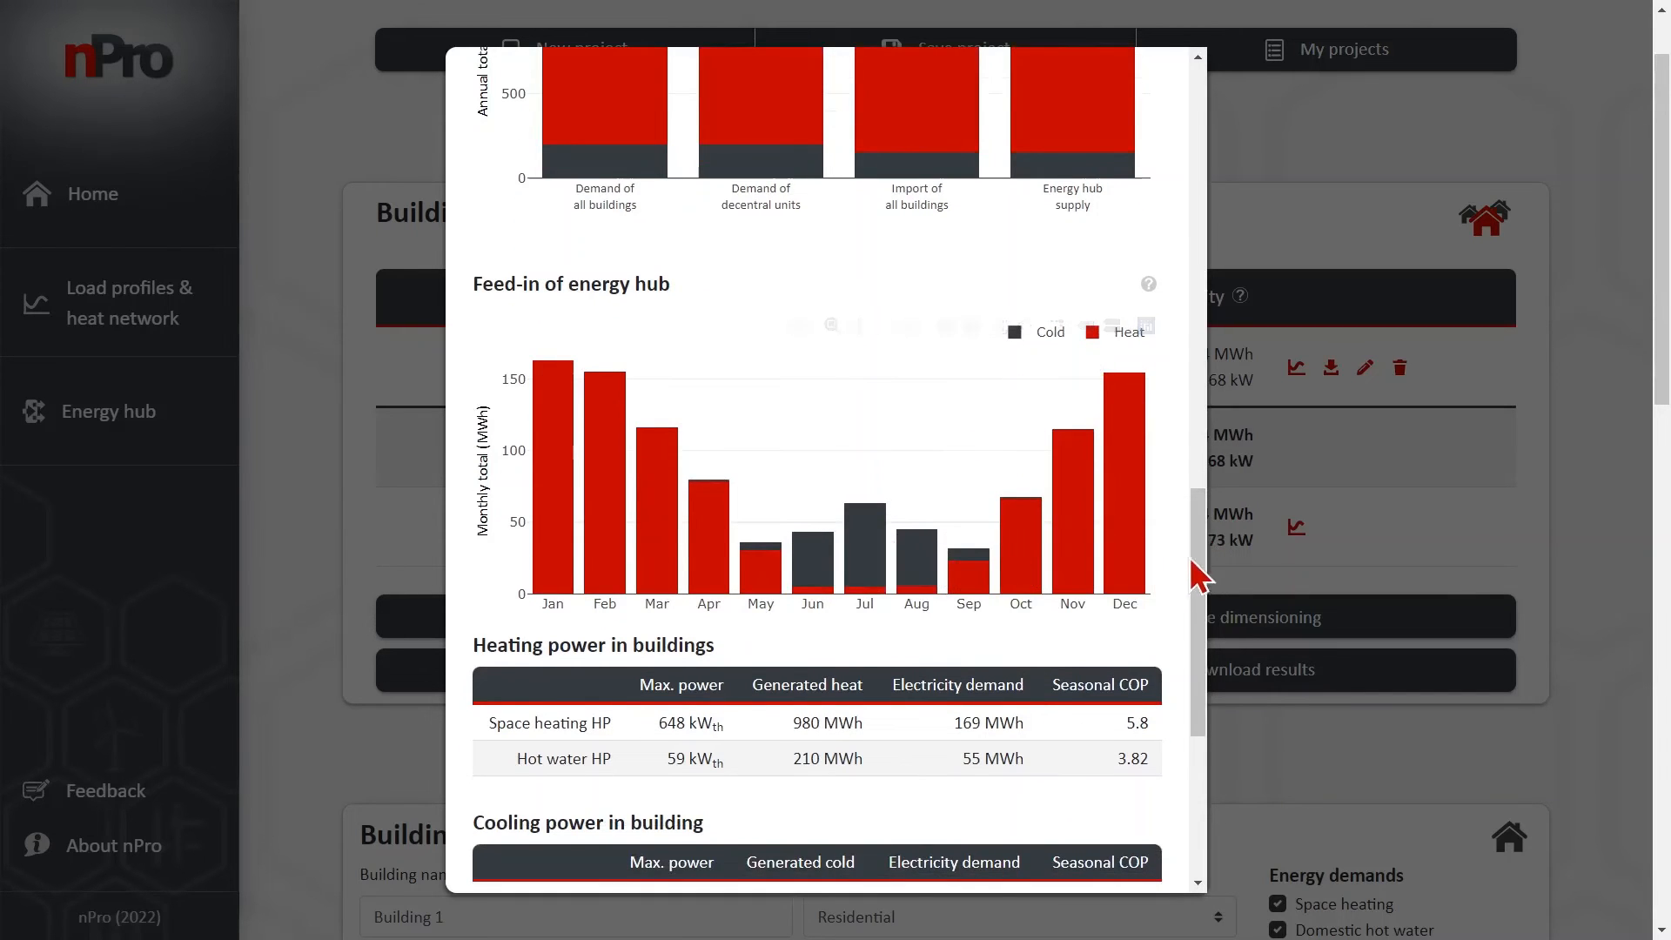
pyautogui.scroll(-1, 1198, 566)
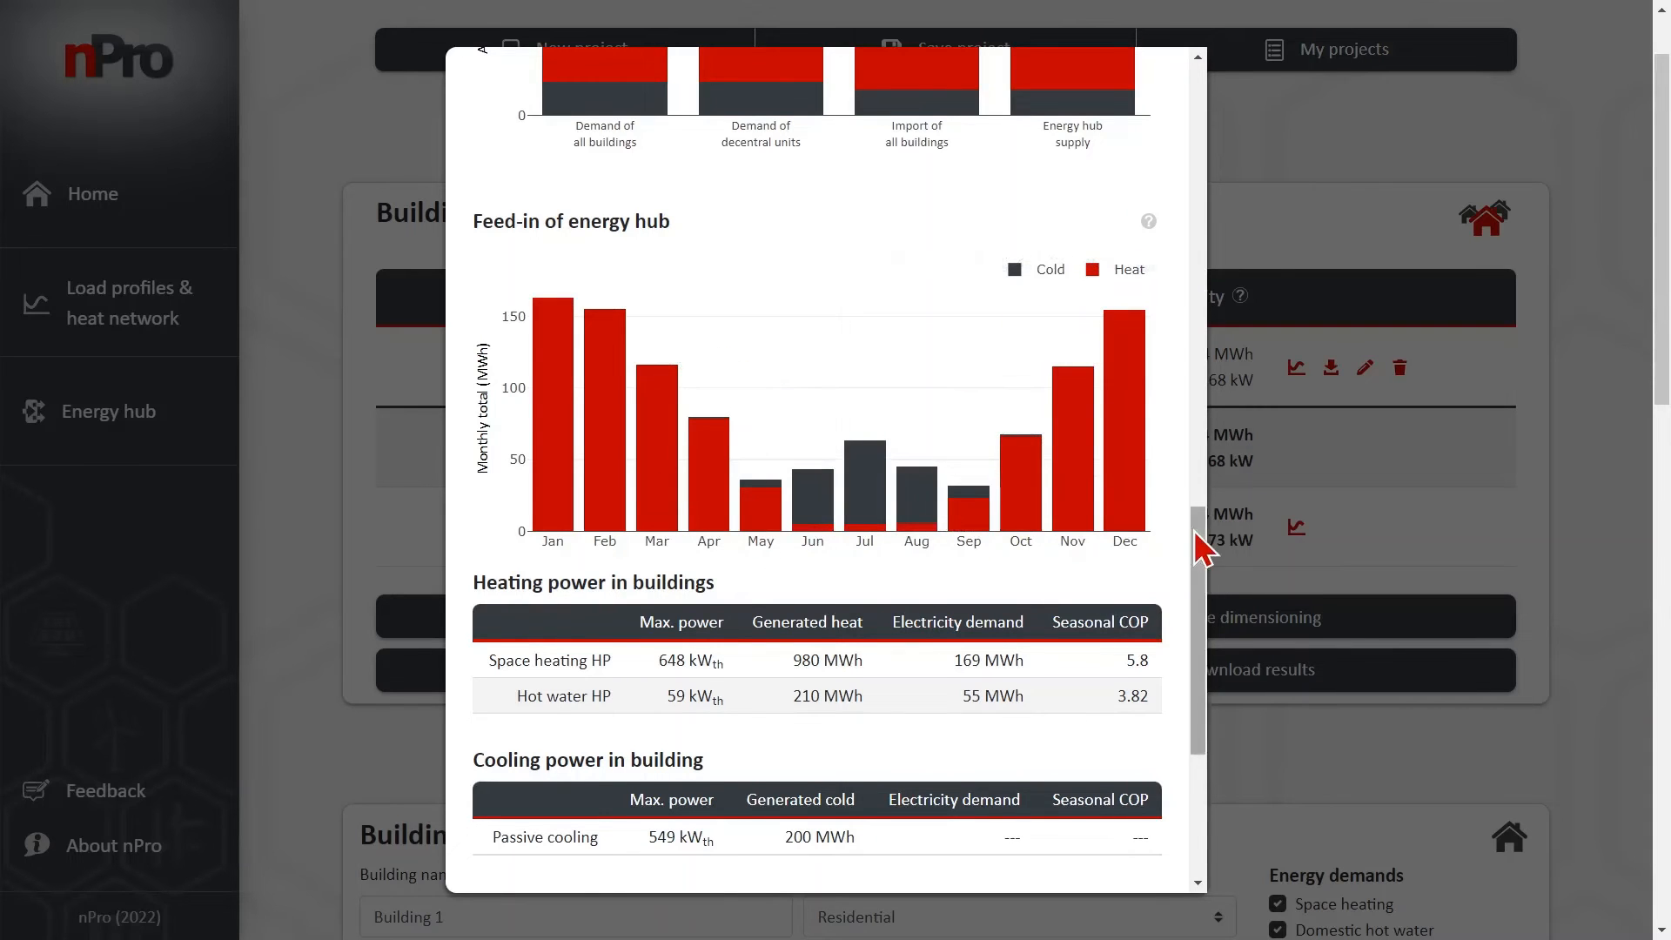
pyautogui.moveTo(1199, 549); pyautogui.dragTo(1195, 583)
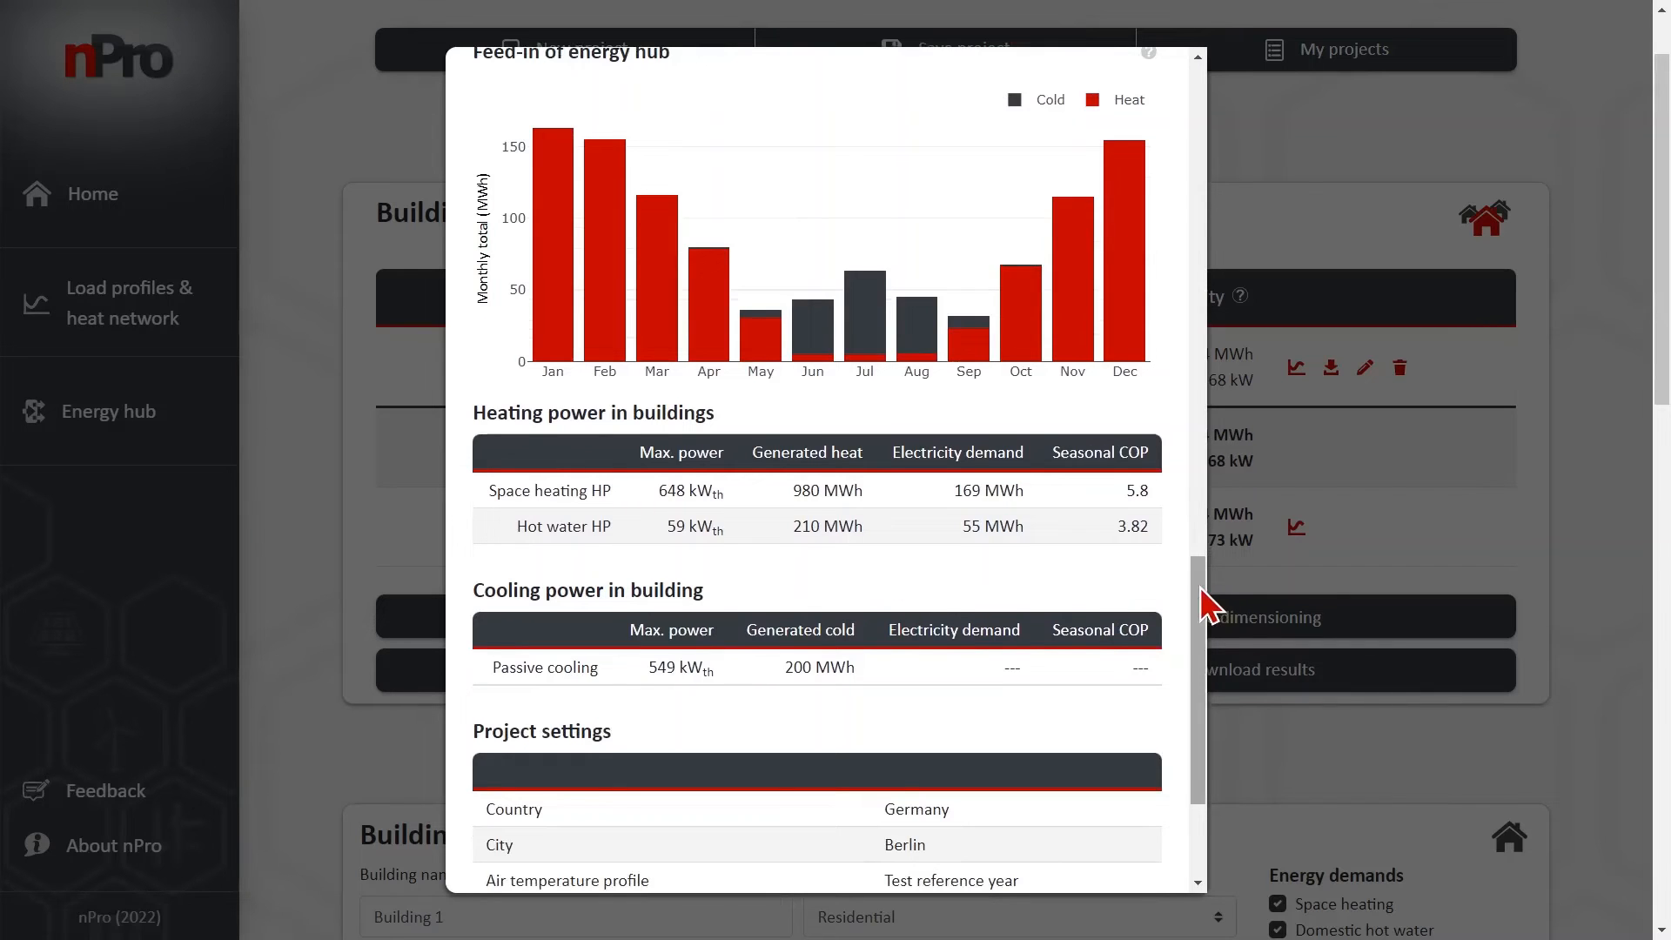
pyautogui.scroll(-1, 1206, 601)
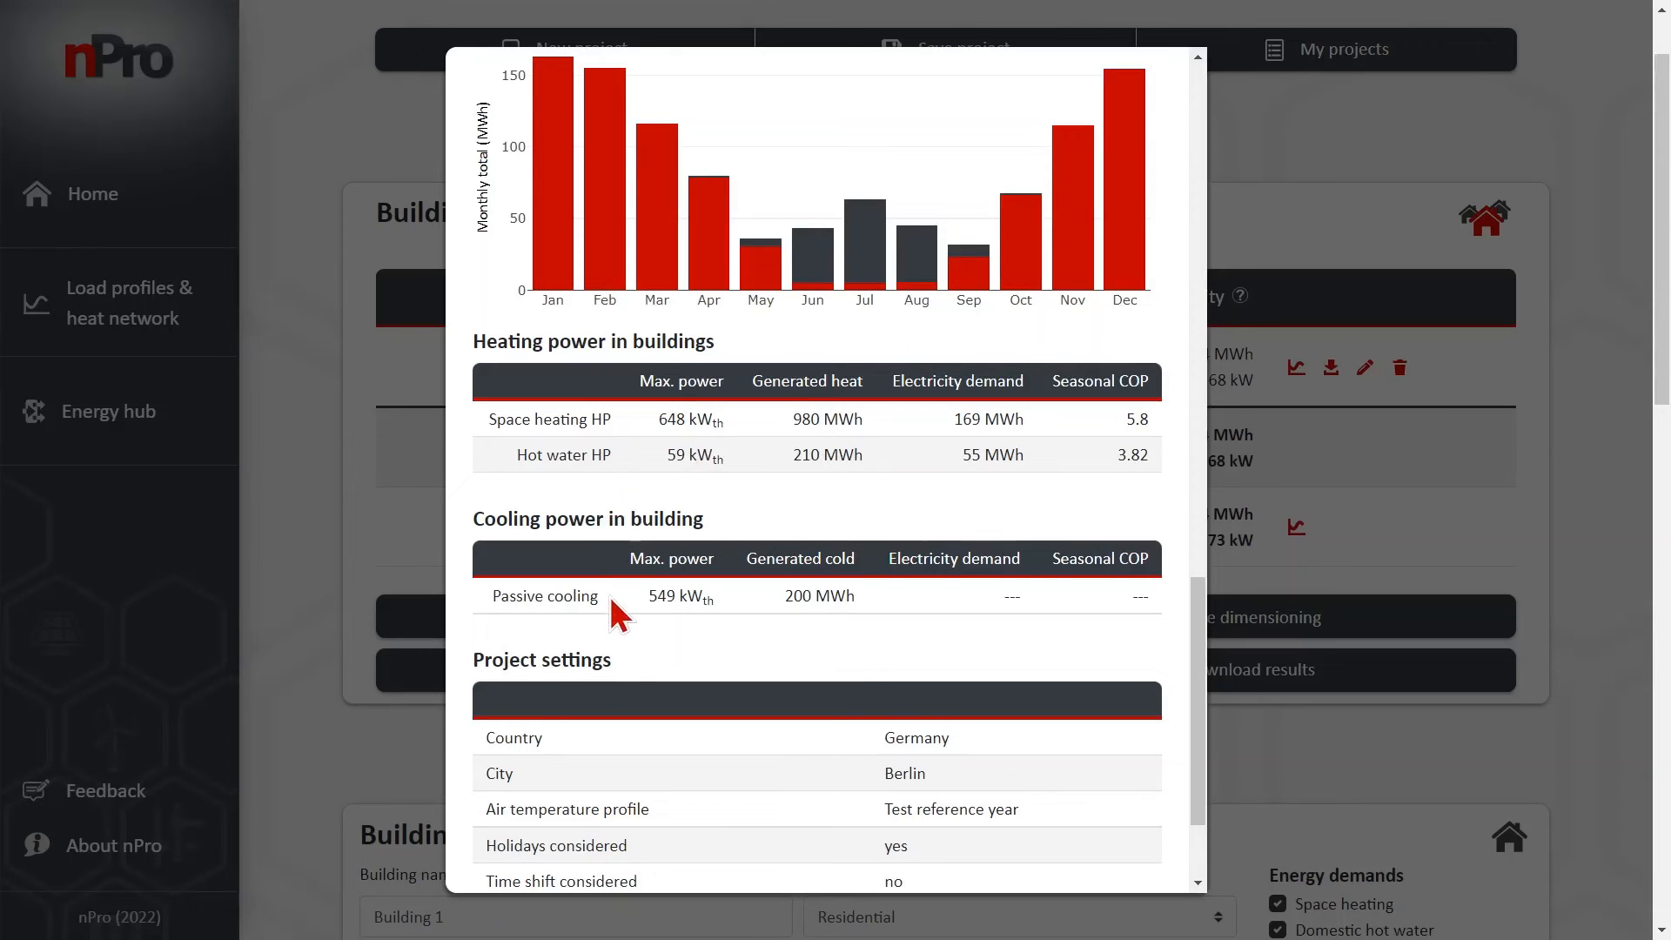
pyautogui.moveTo(1199, 664); pyautogui.dragTo(1155, 720)
pyautogui.click(1009, 842)
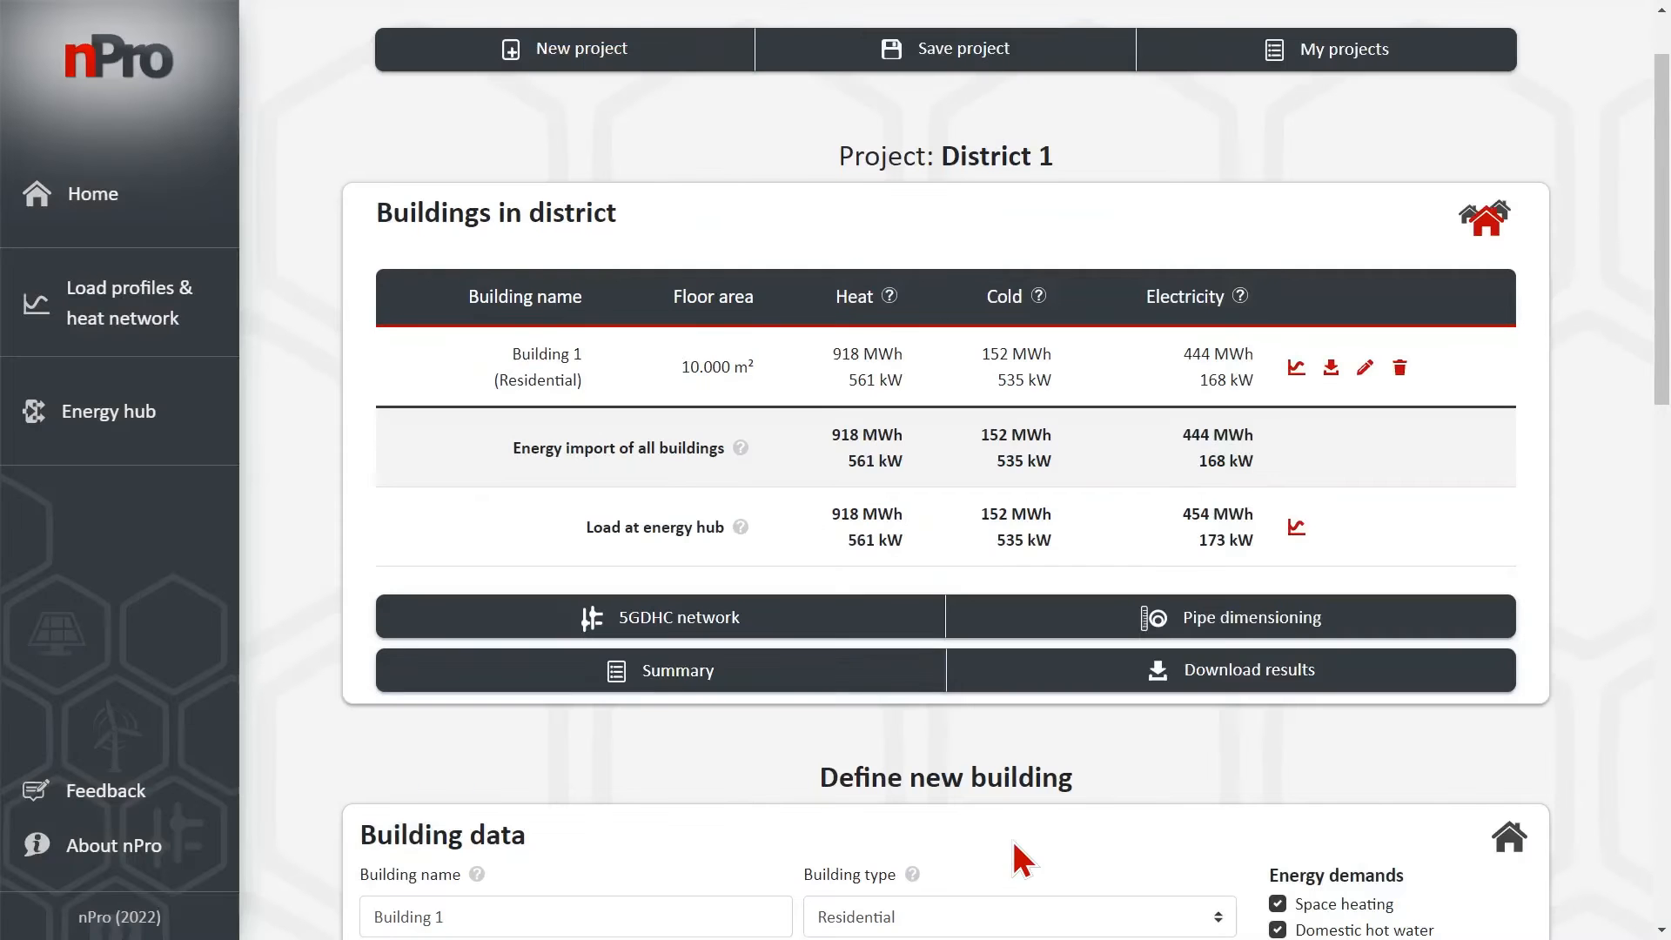
# - Set the 5GDHC network's diversity factor to 0,85 and plot the energy hub load profile, enlarged to the first two weeks of July
pyautogui.click(894, 624)
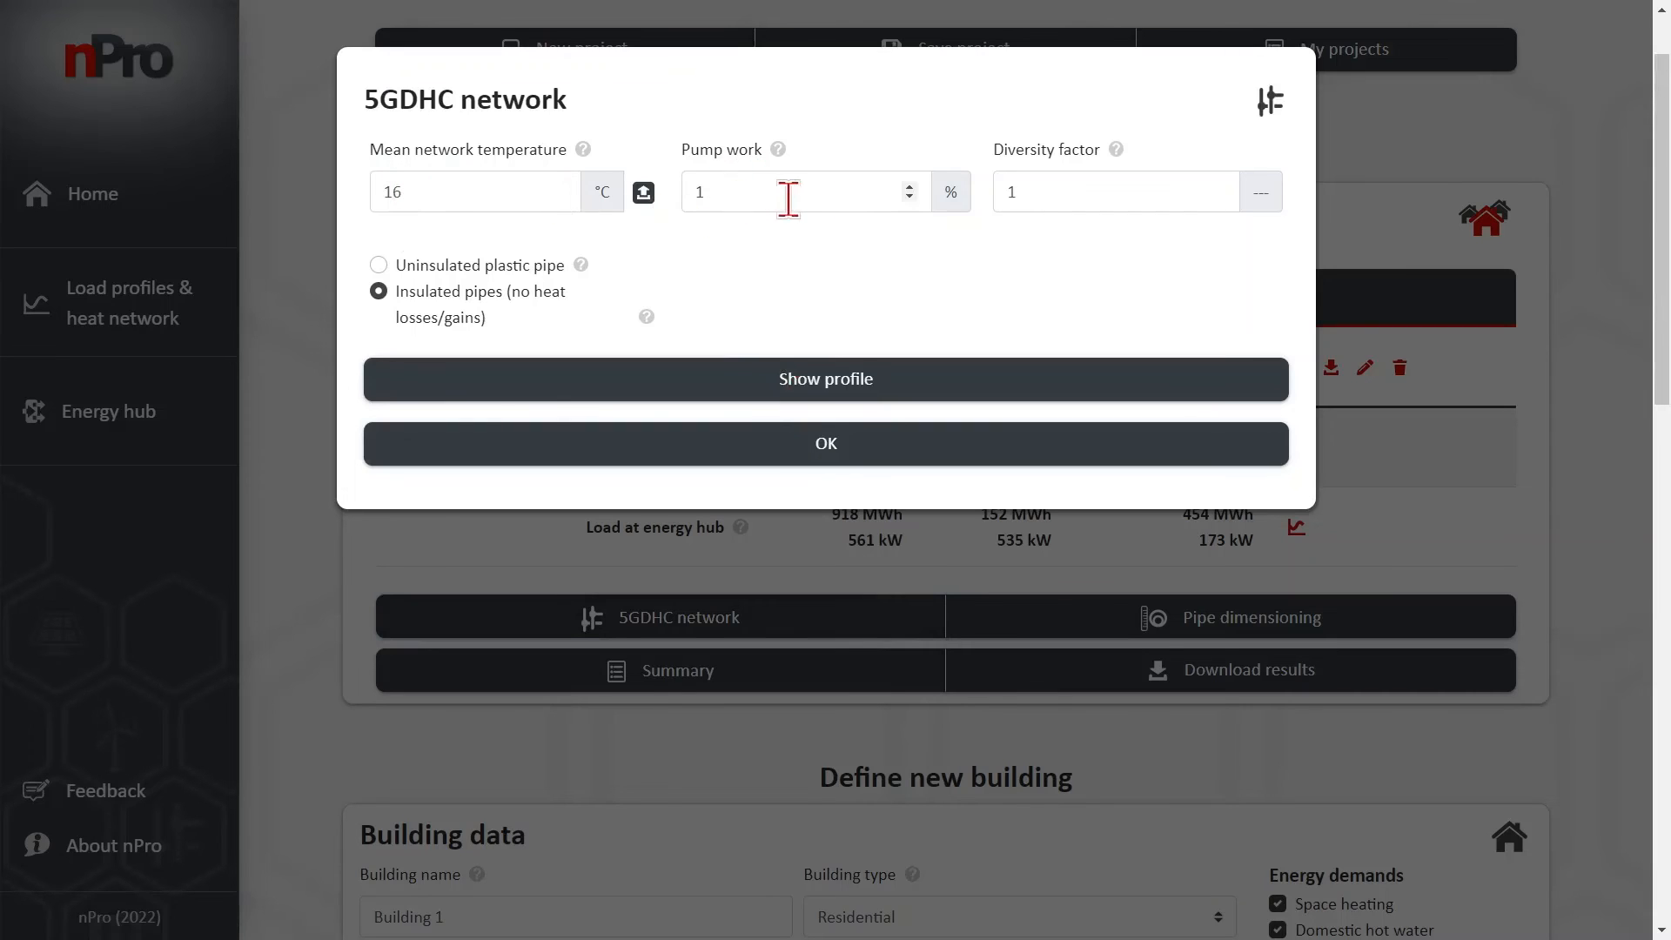
pyautogui.moveTo(1039, 193); pyautogui.dragTo(1005, 192)
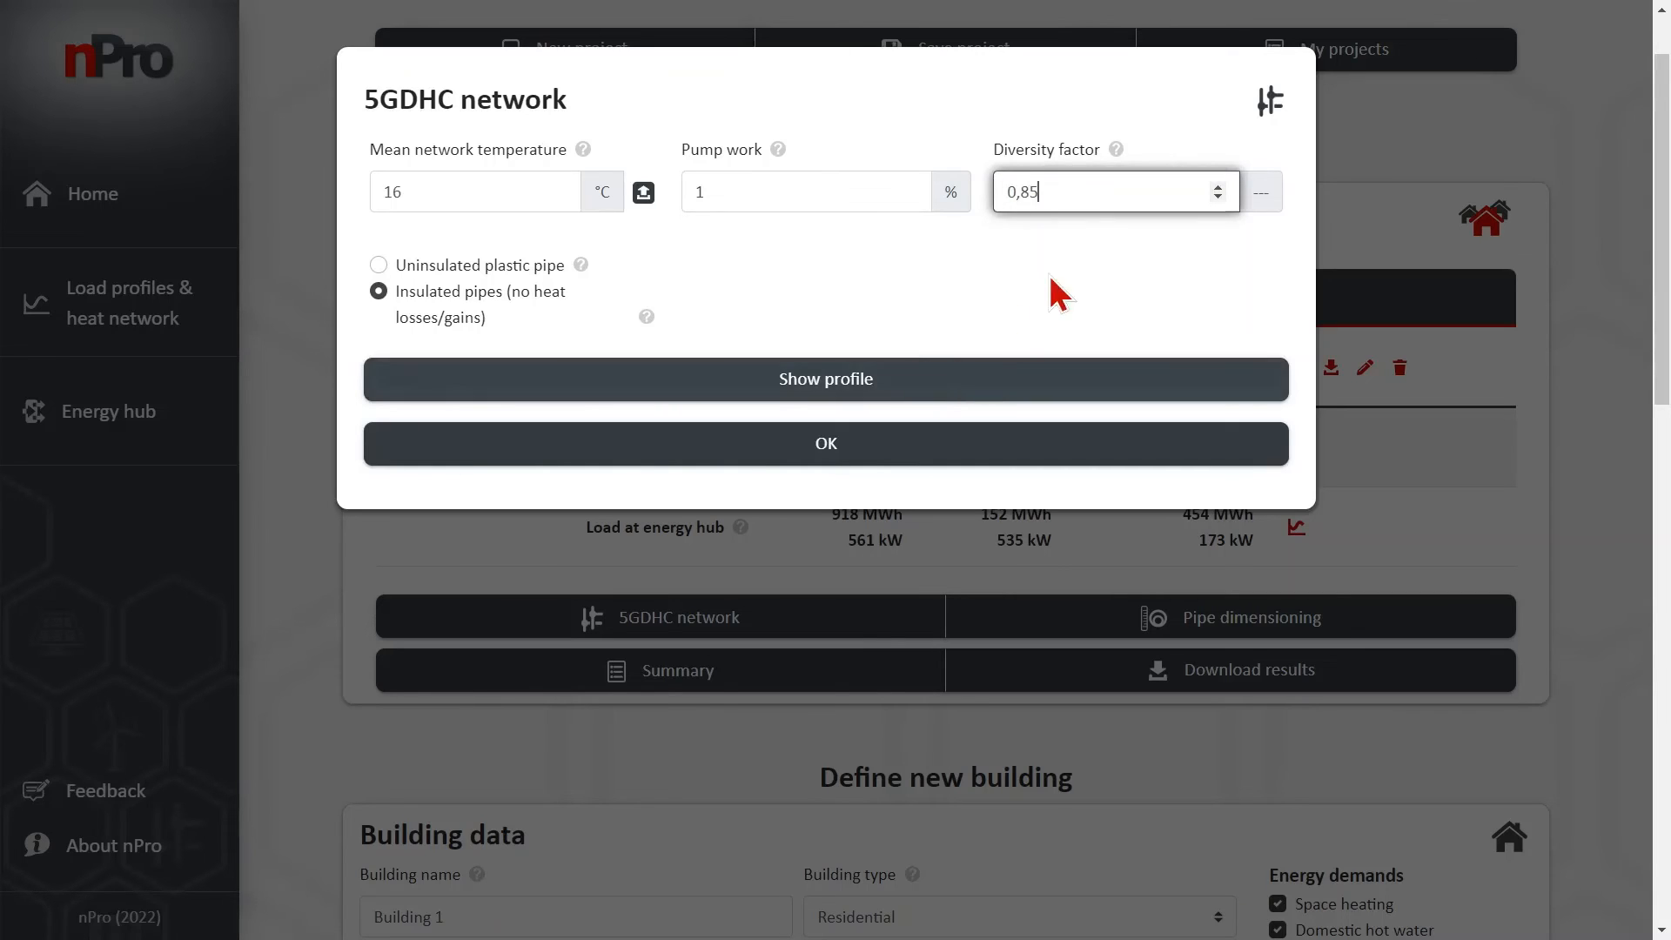
pyautogui.click(949, 399)
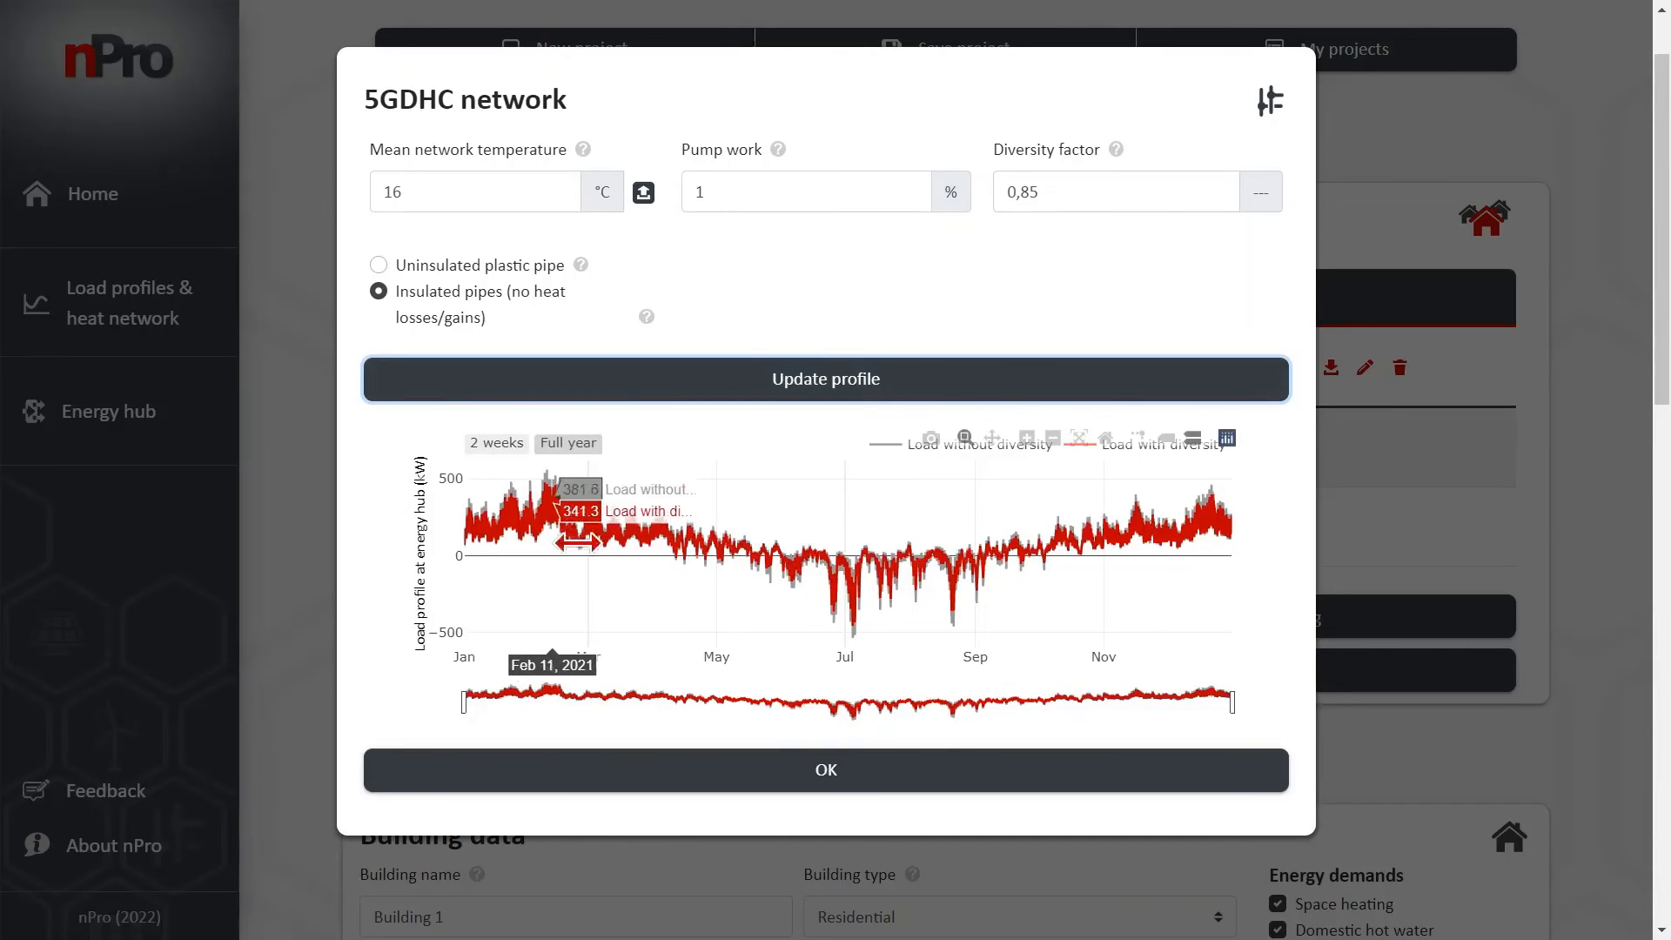
pyautogui.moveTo(845, 601); pyautogui.dragTo(873, 597)
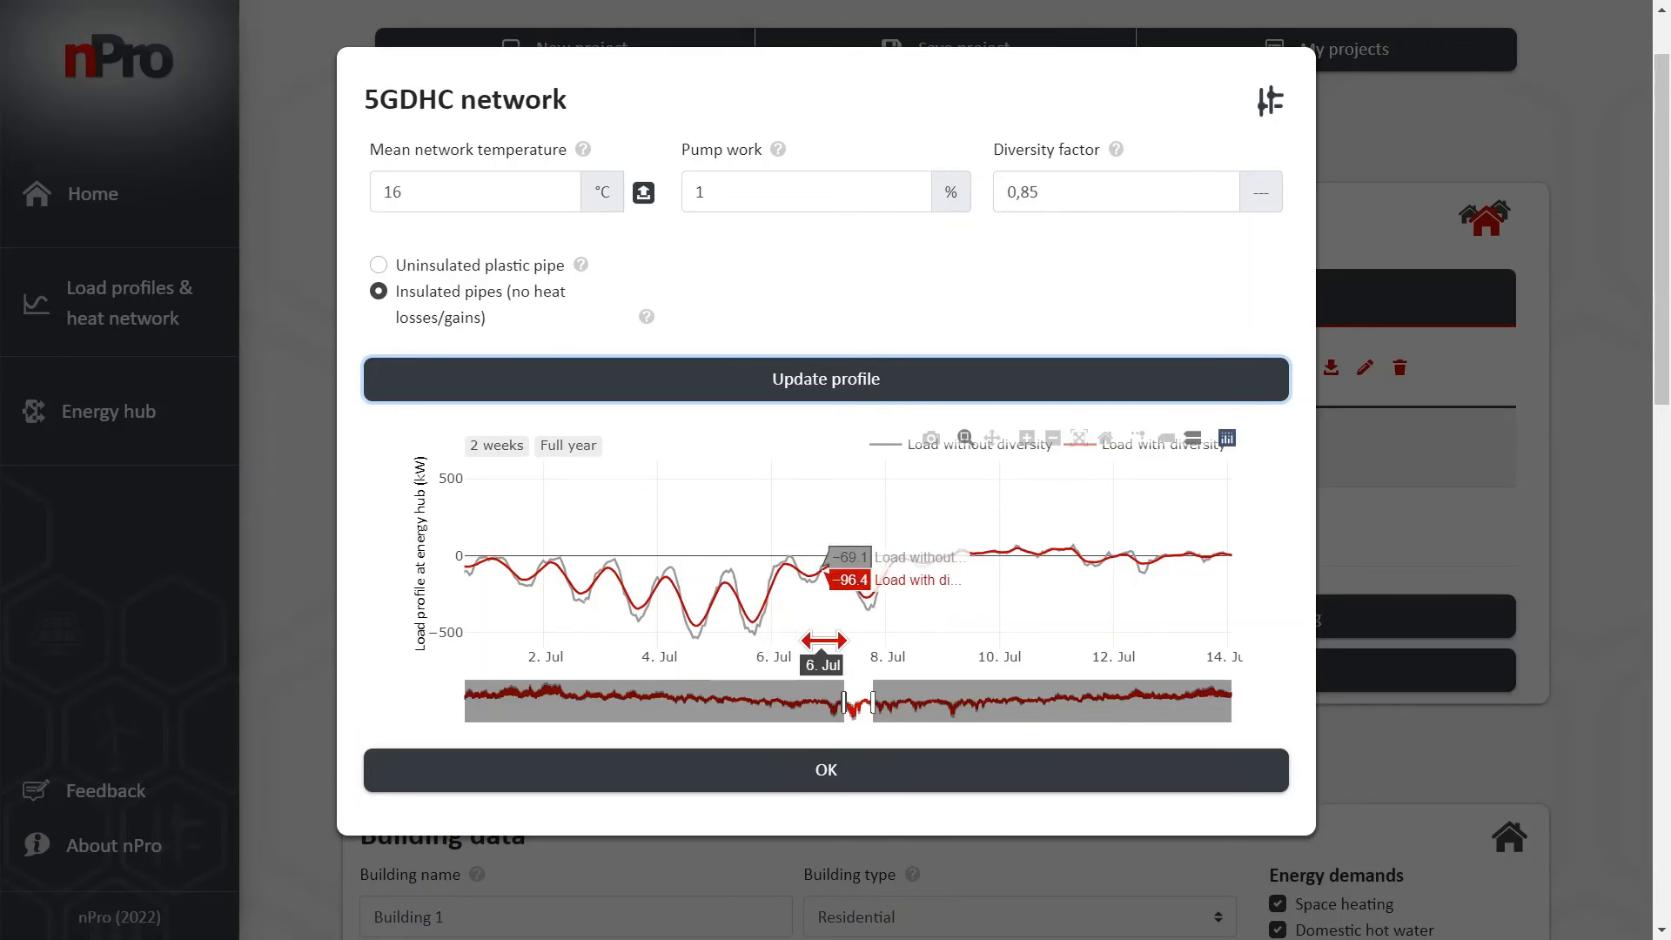
pyautogui.click(863, 775)
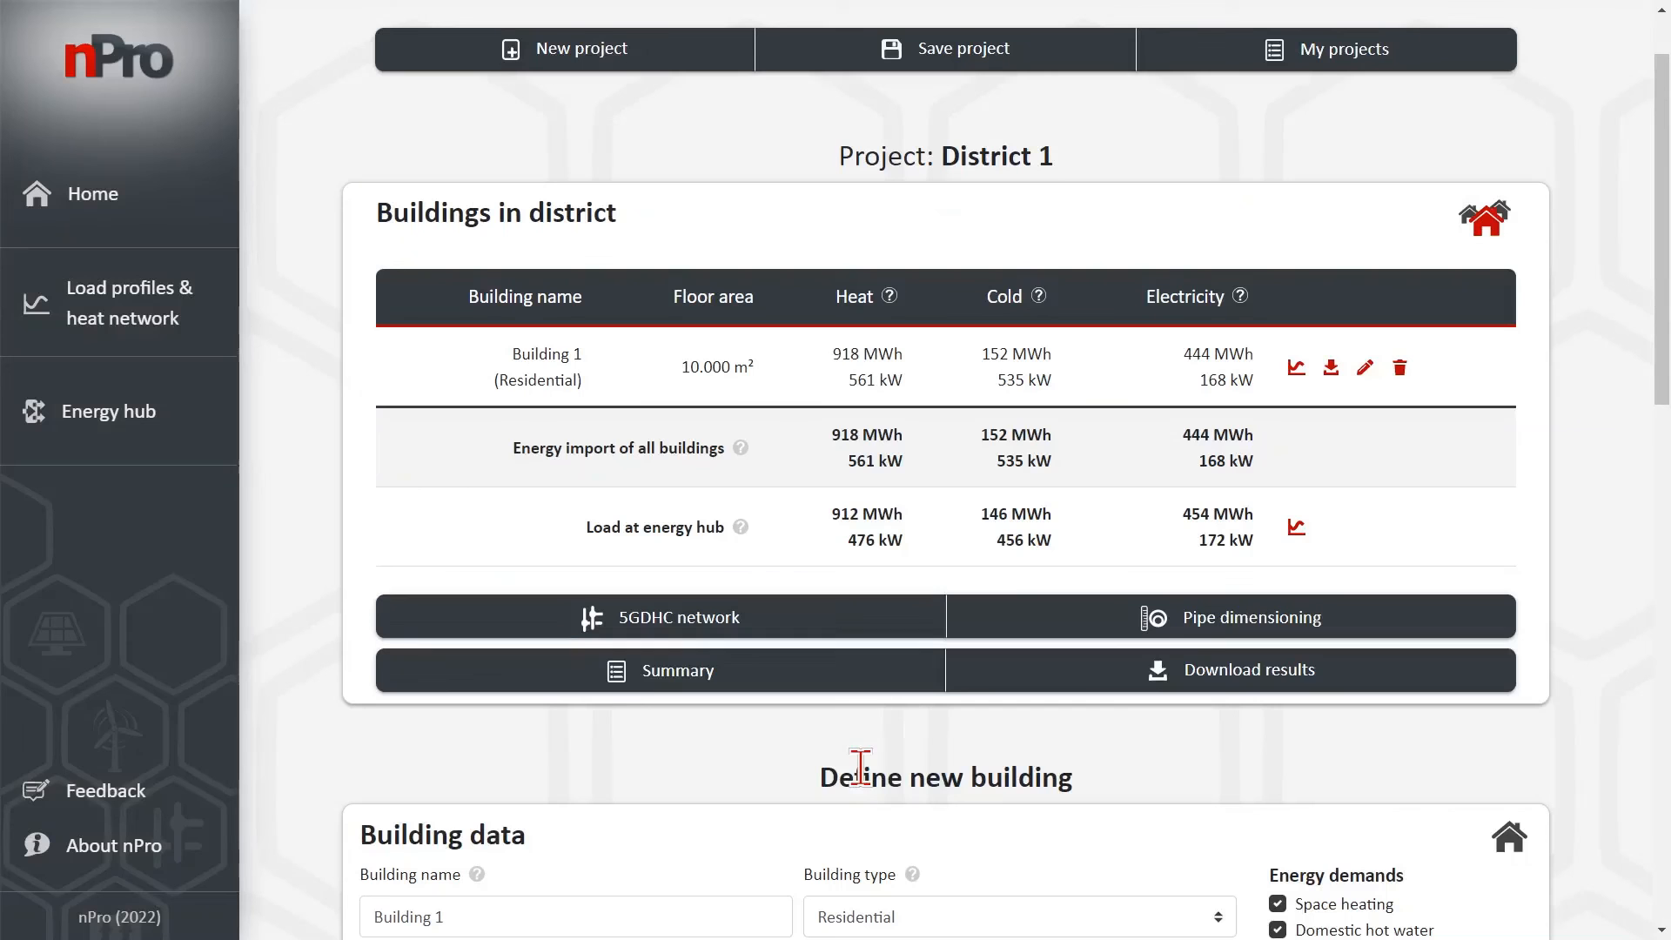
# - Predimension the network pipe for Building 1 and calculate the detailed analysis for the DN80, DN100 and DN125 diameters
pyautogui.click(1359, 635)
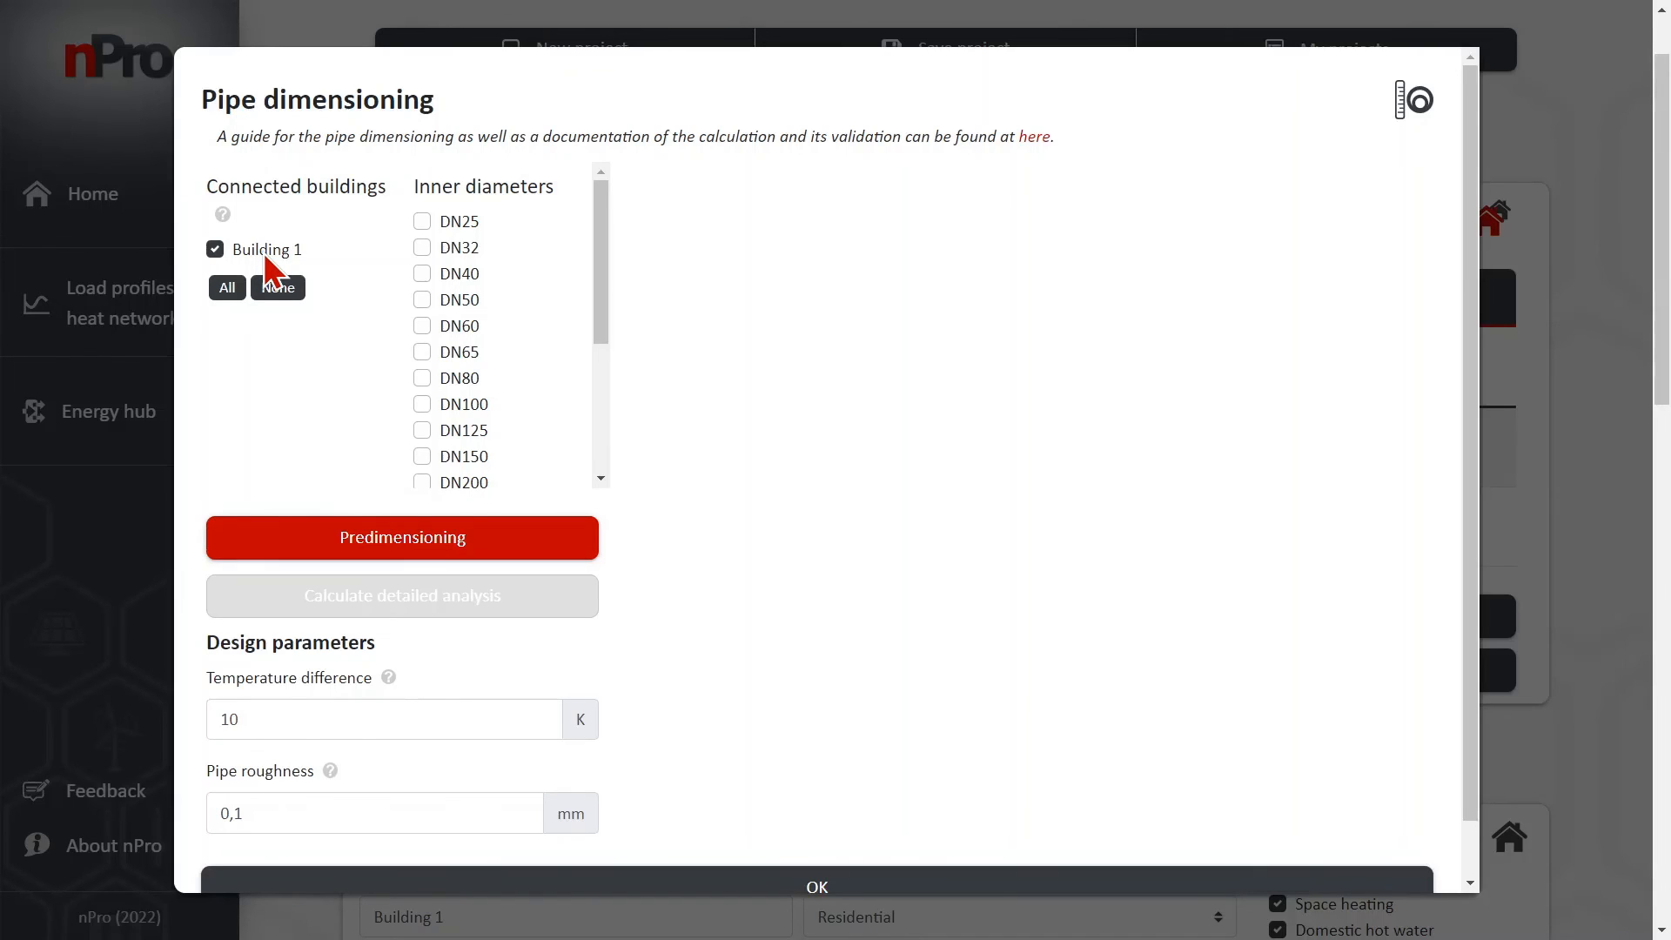
pyautogui.click(503, 544)
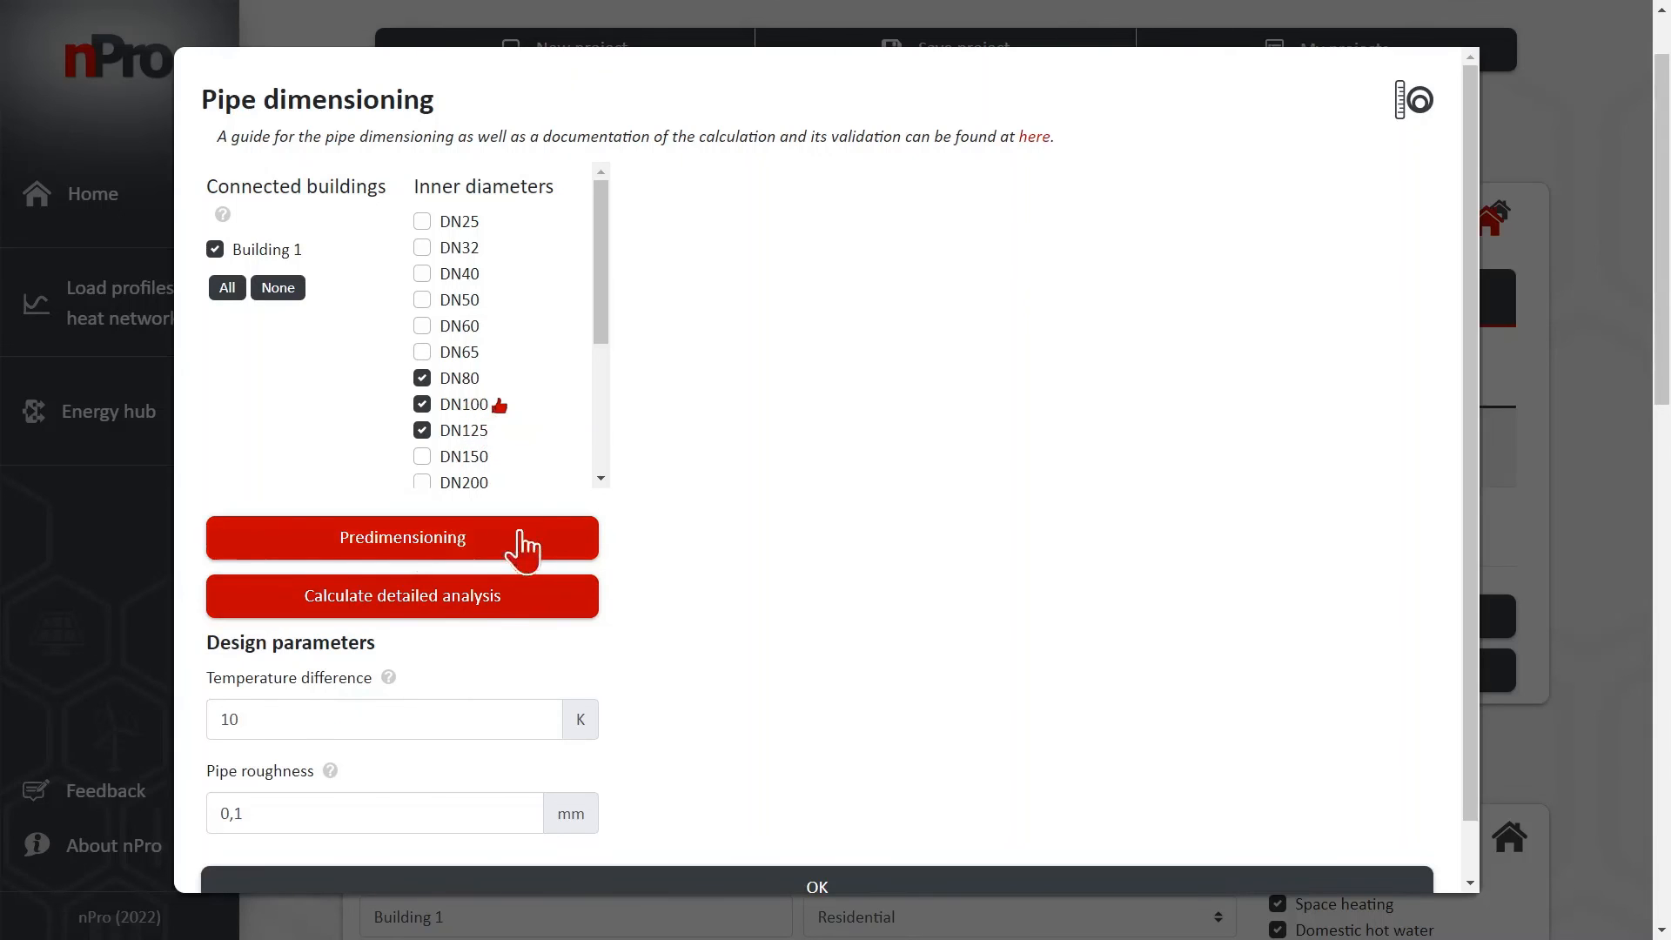
pyautogui.click(525, 605)
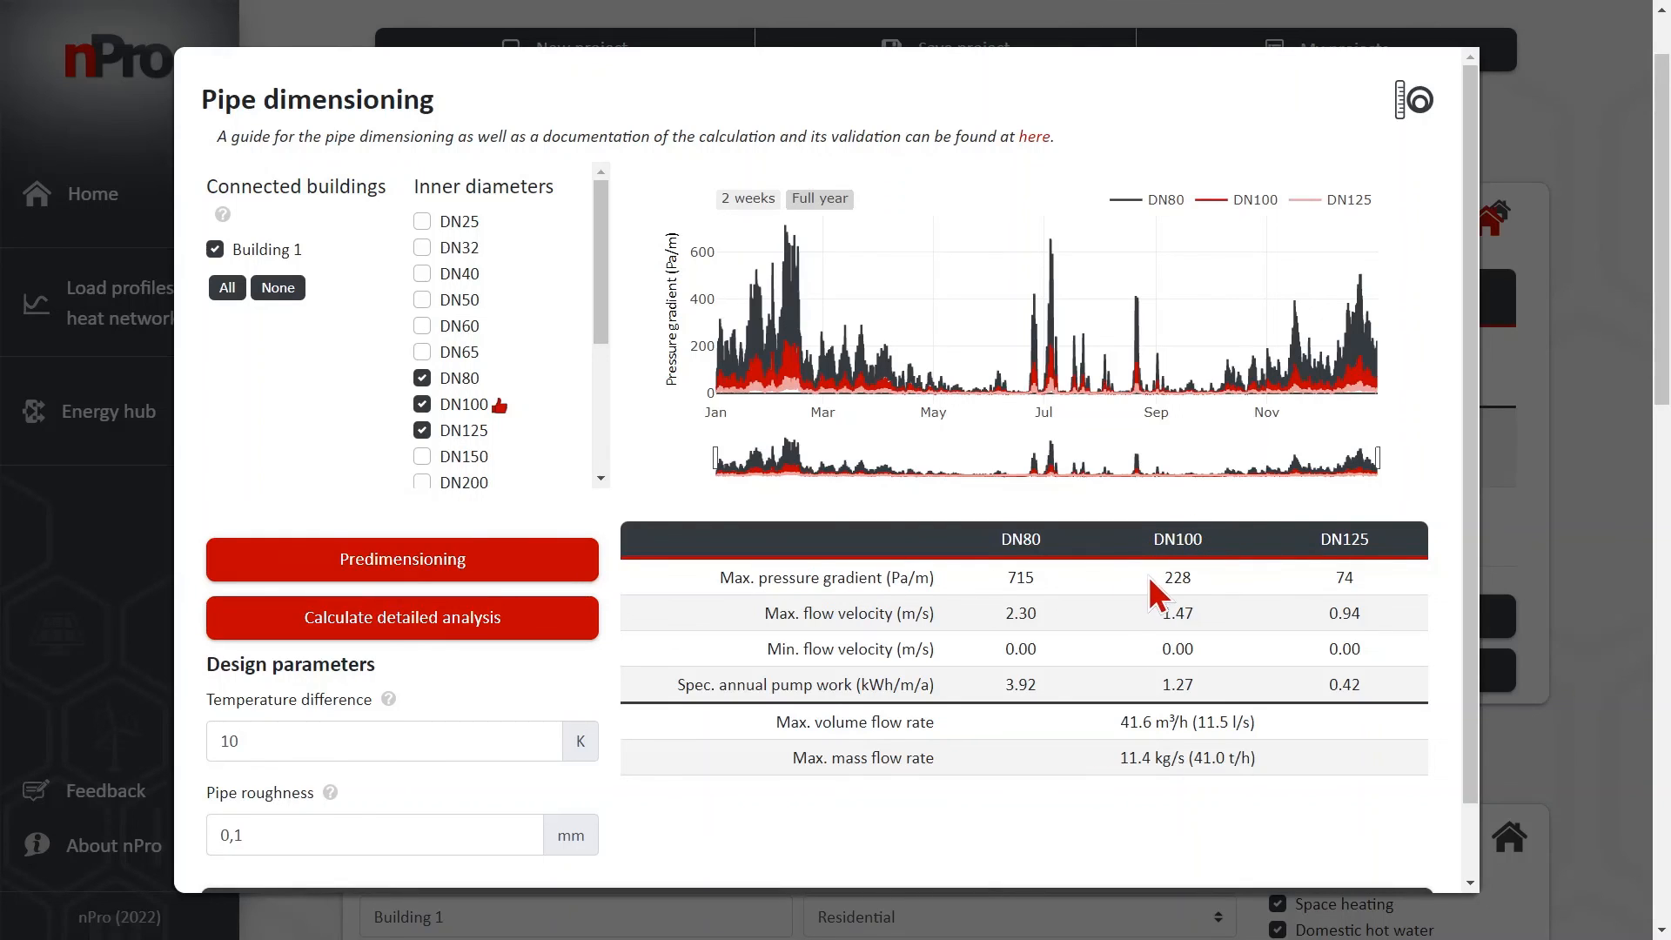
# - Compare the maximum pressure gradients of the DN100 and DN125 pipes in the results table and close the pipe dimensioning
pyautogui.moveTo(1159, 577); pyautogui.dragTo(1207, 578)
pyautogui.click(1206, 576)
pyautogui.moveTo(1469, 574); pyautogui.dragTo(1459, 601)
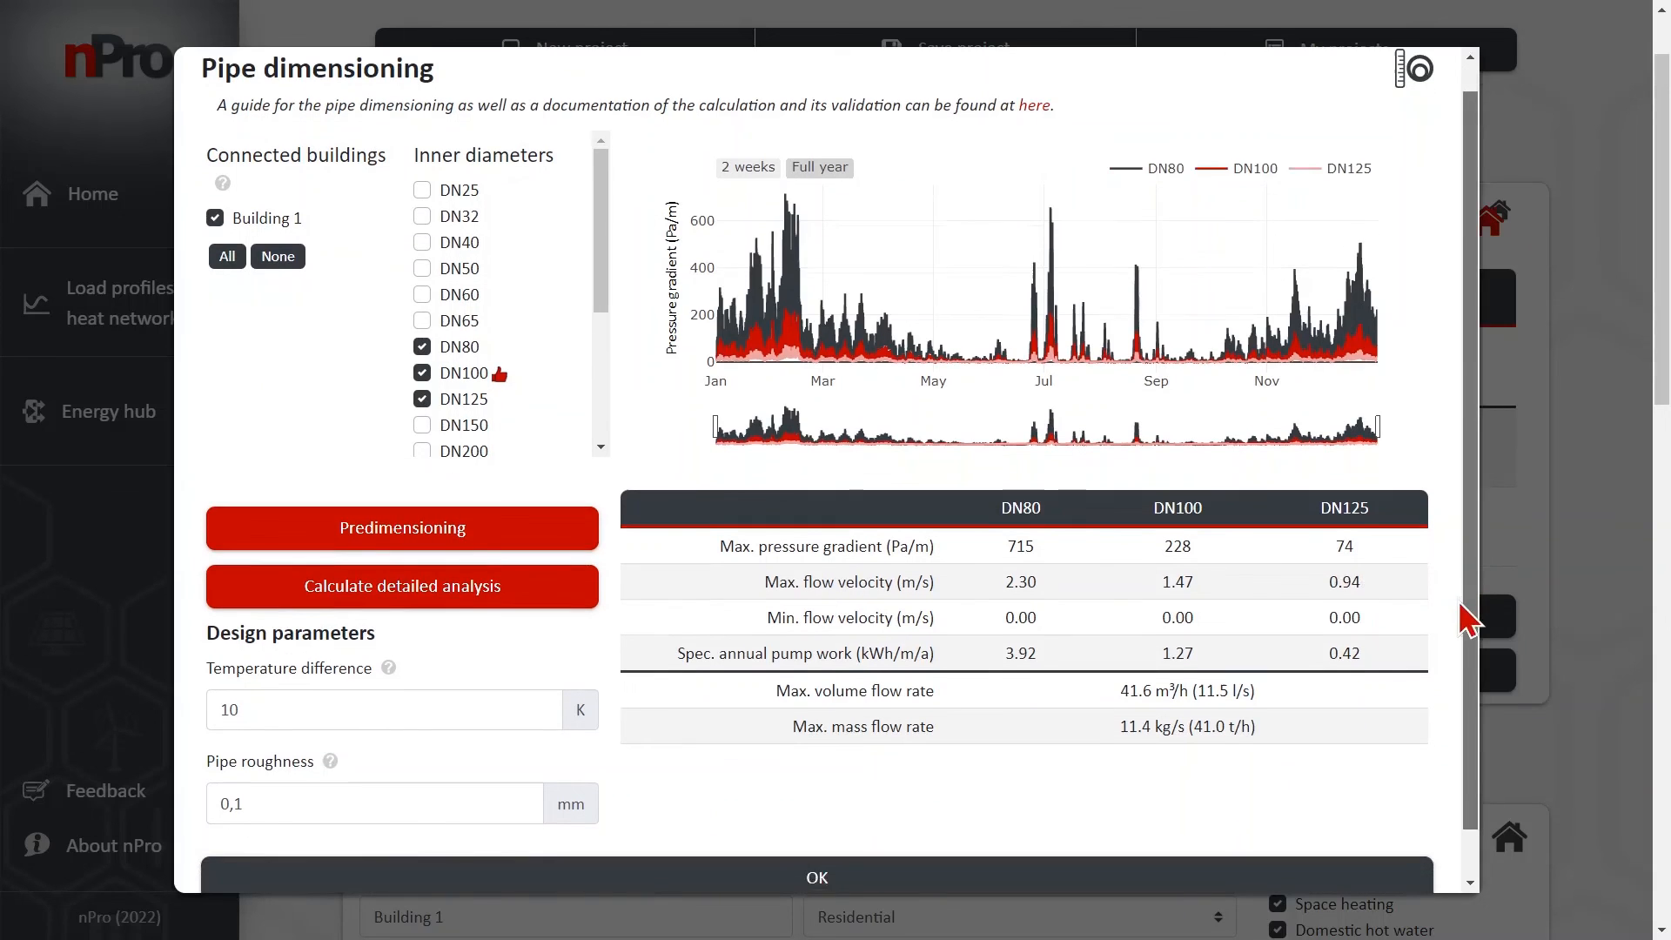
pyautogui.moveTo(1358, 543); pyautogui.dragTo(1336, 540)
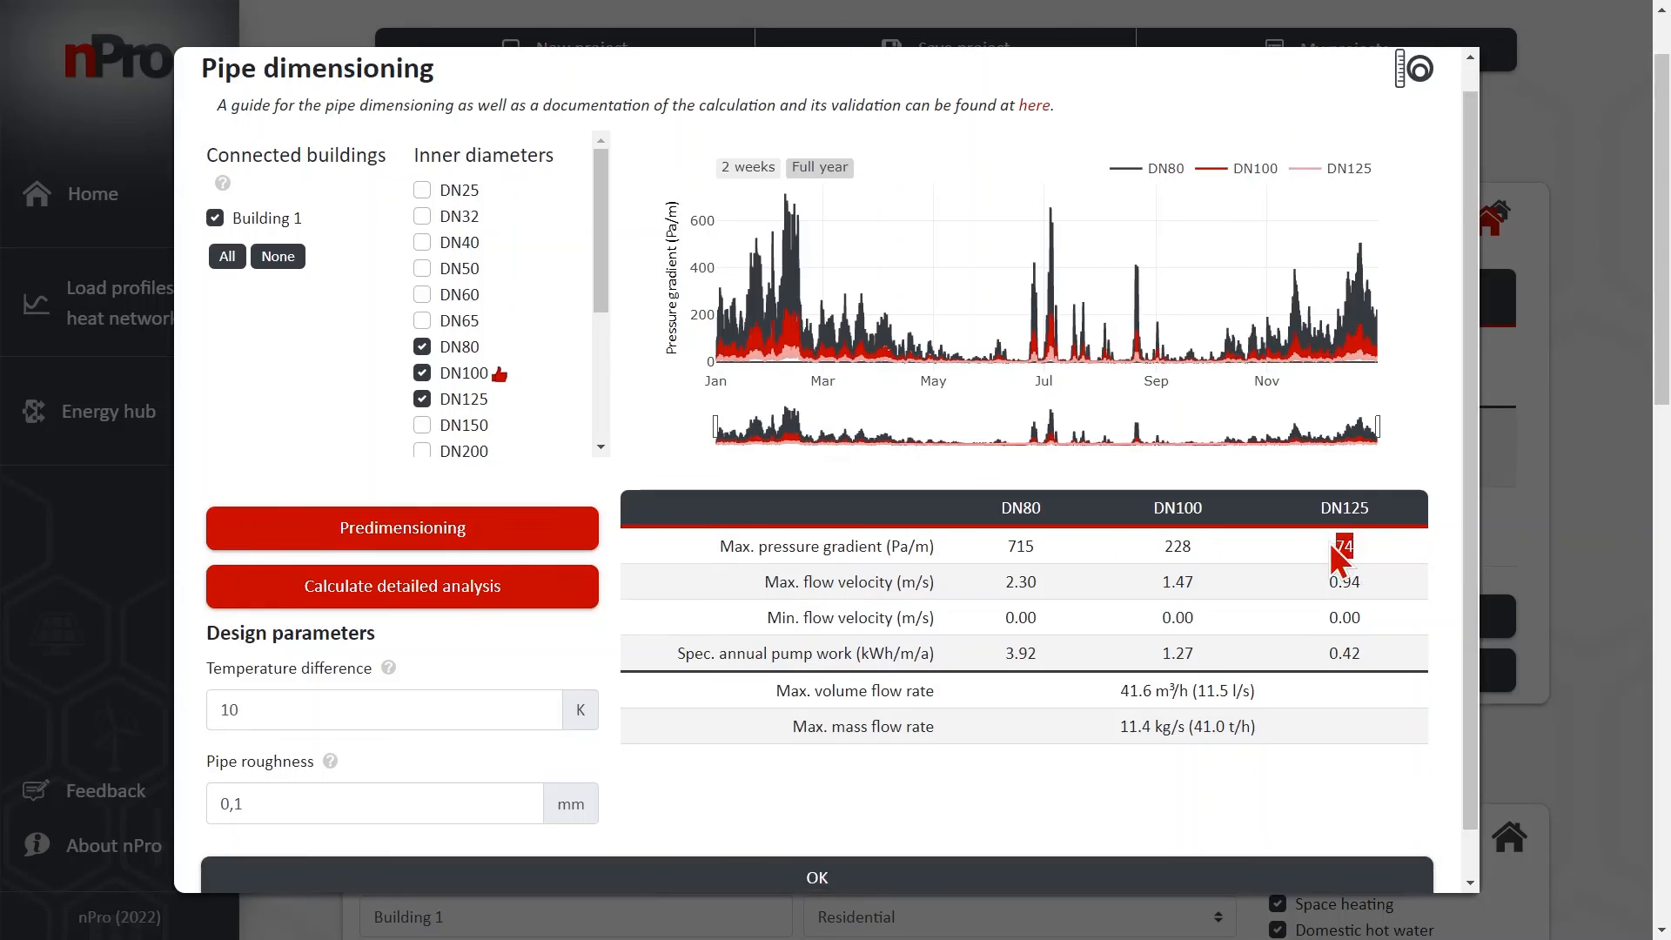
pyautogui.click(1363, 550)
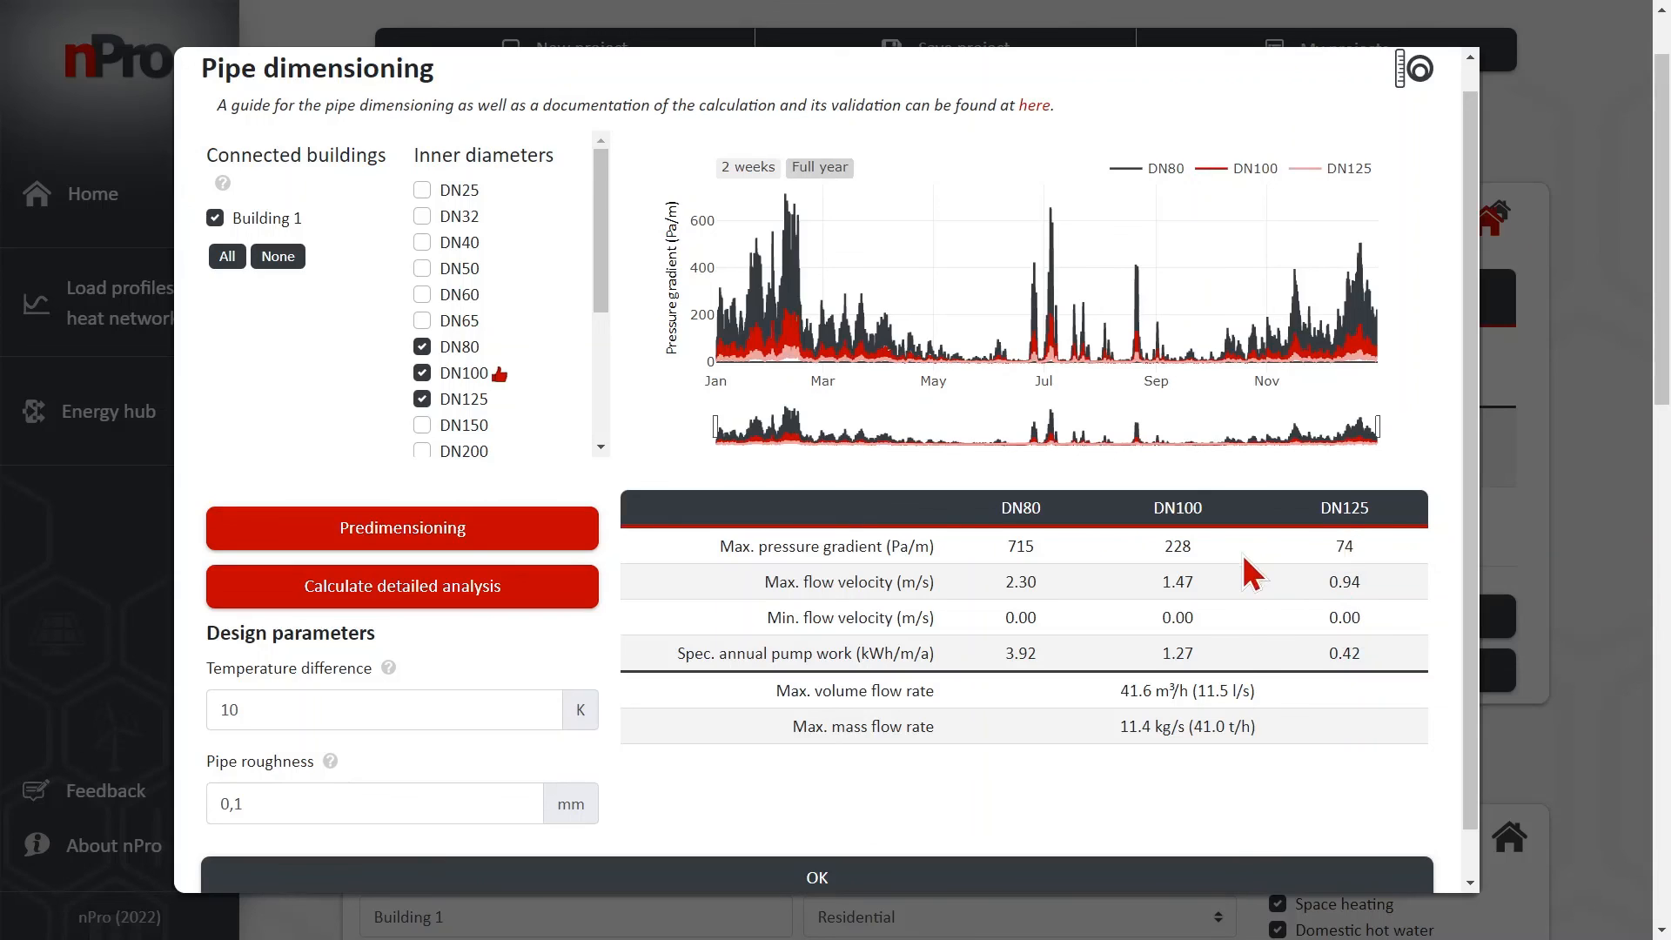
pyautogui.click(1135, 882)
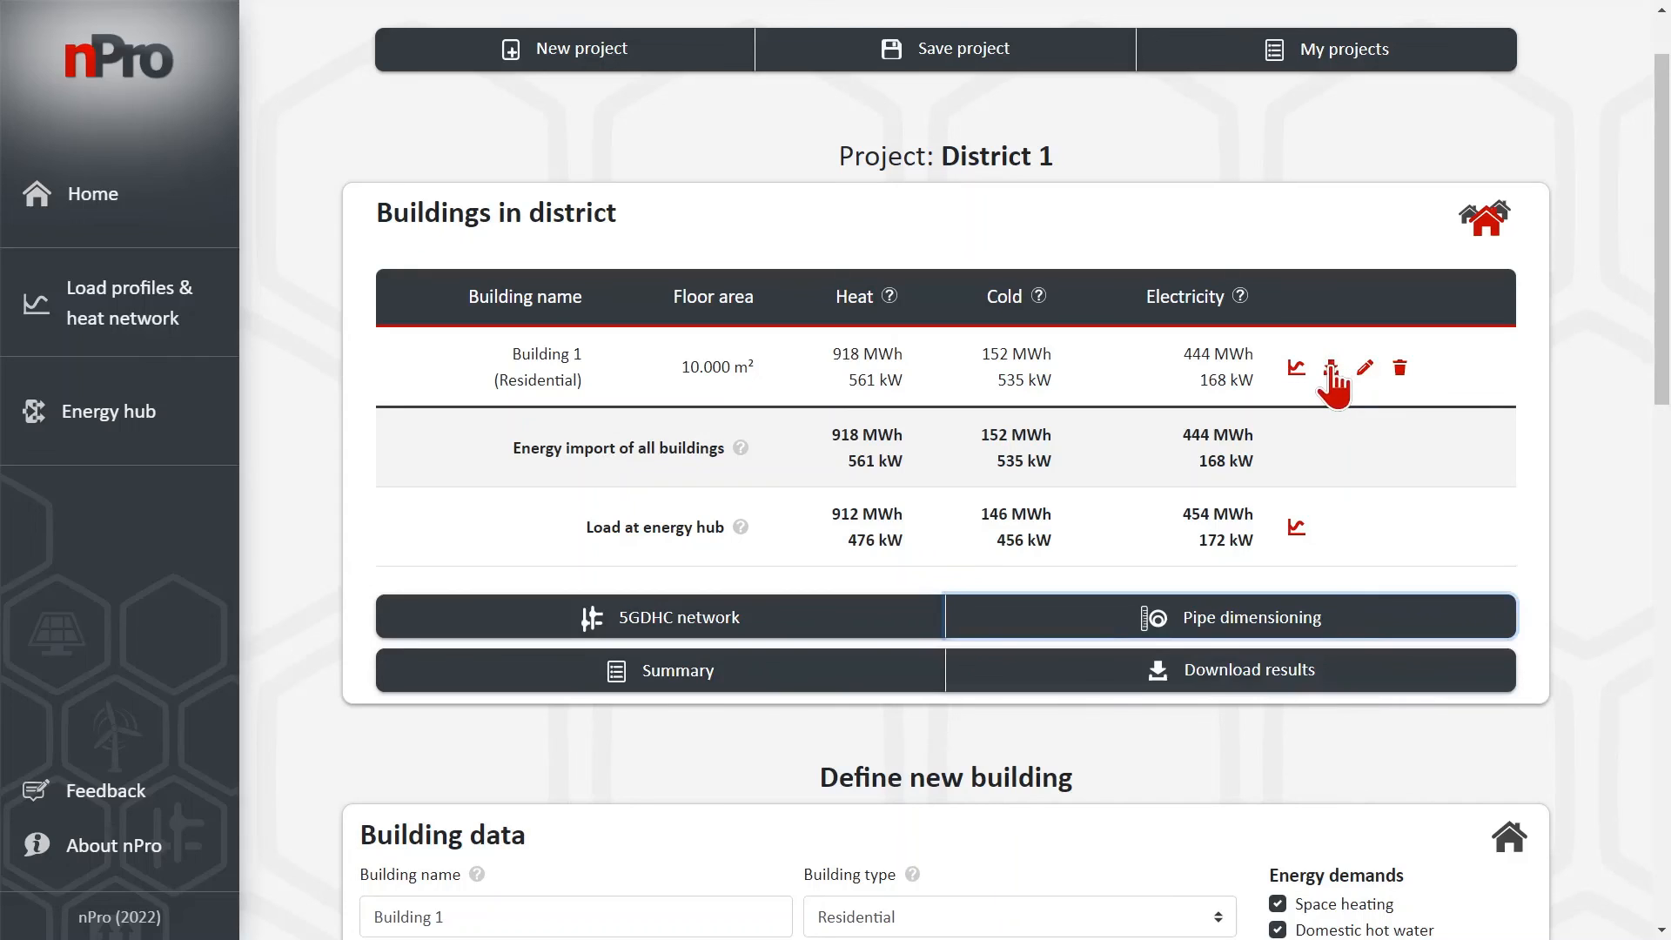
# - Open the results download for the district and examine the available file types, keeping Excel file selected
pyautogui.click(1337, 693)
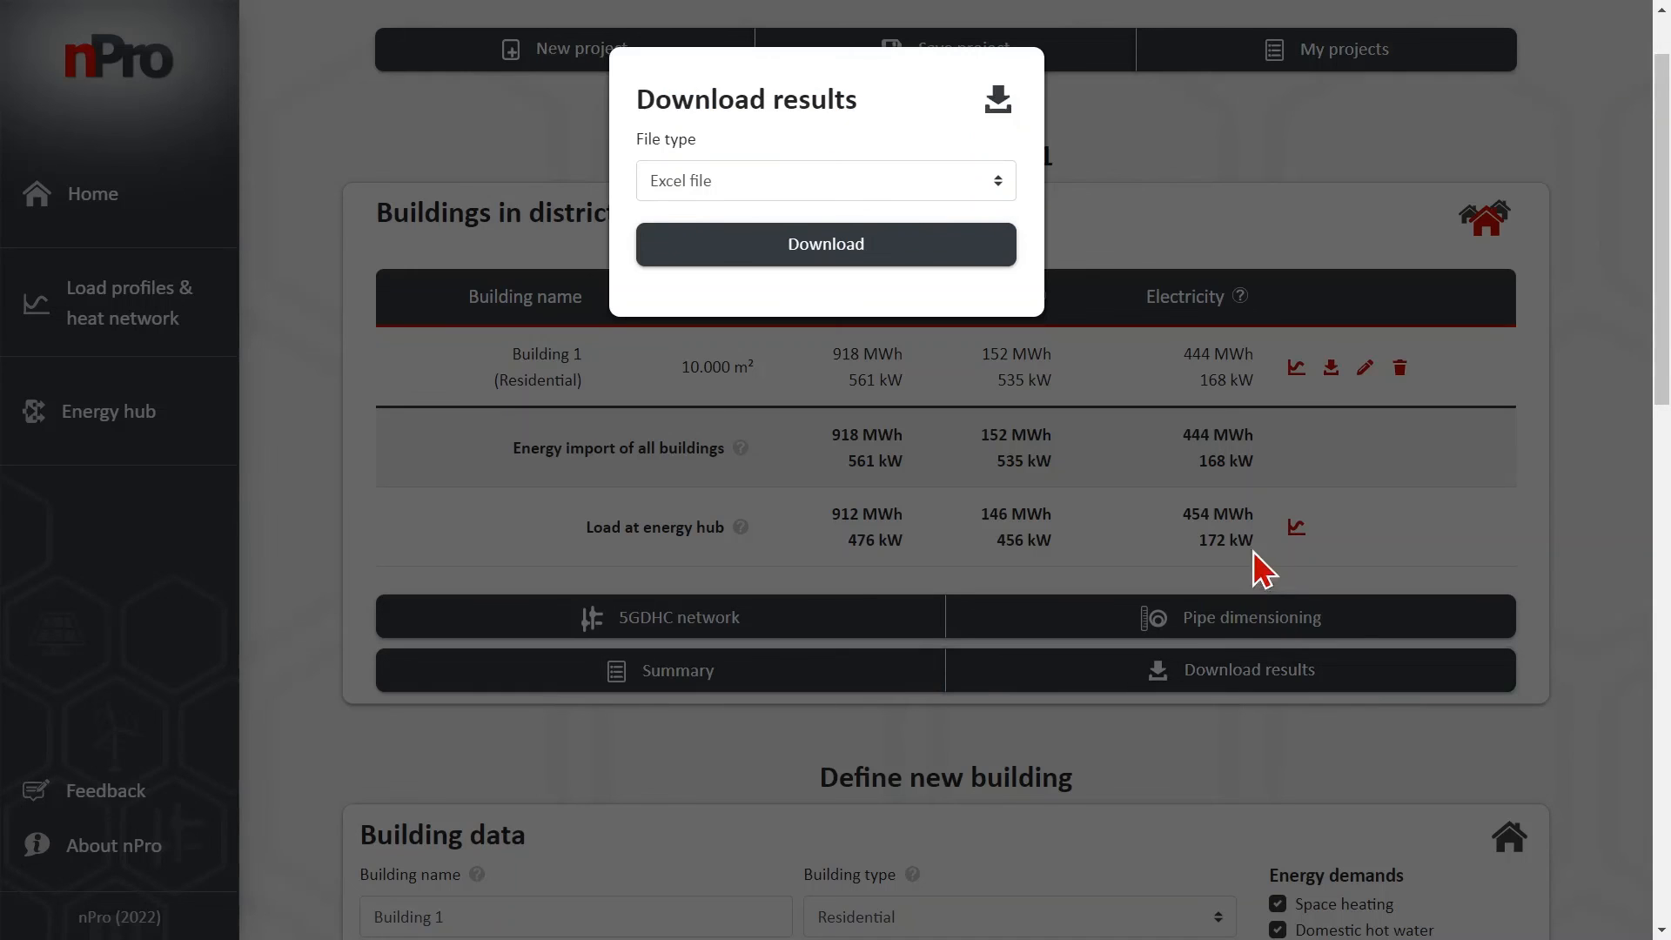
pyautogui.click(880, 184)
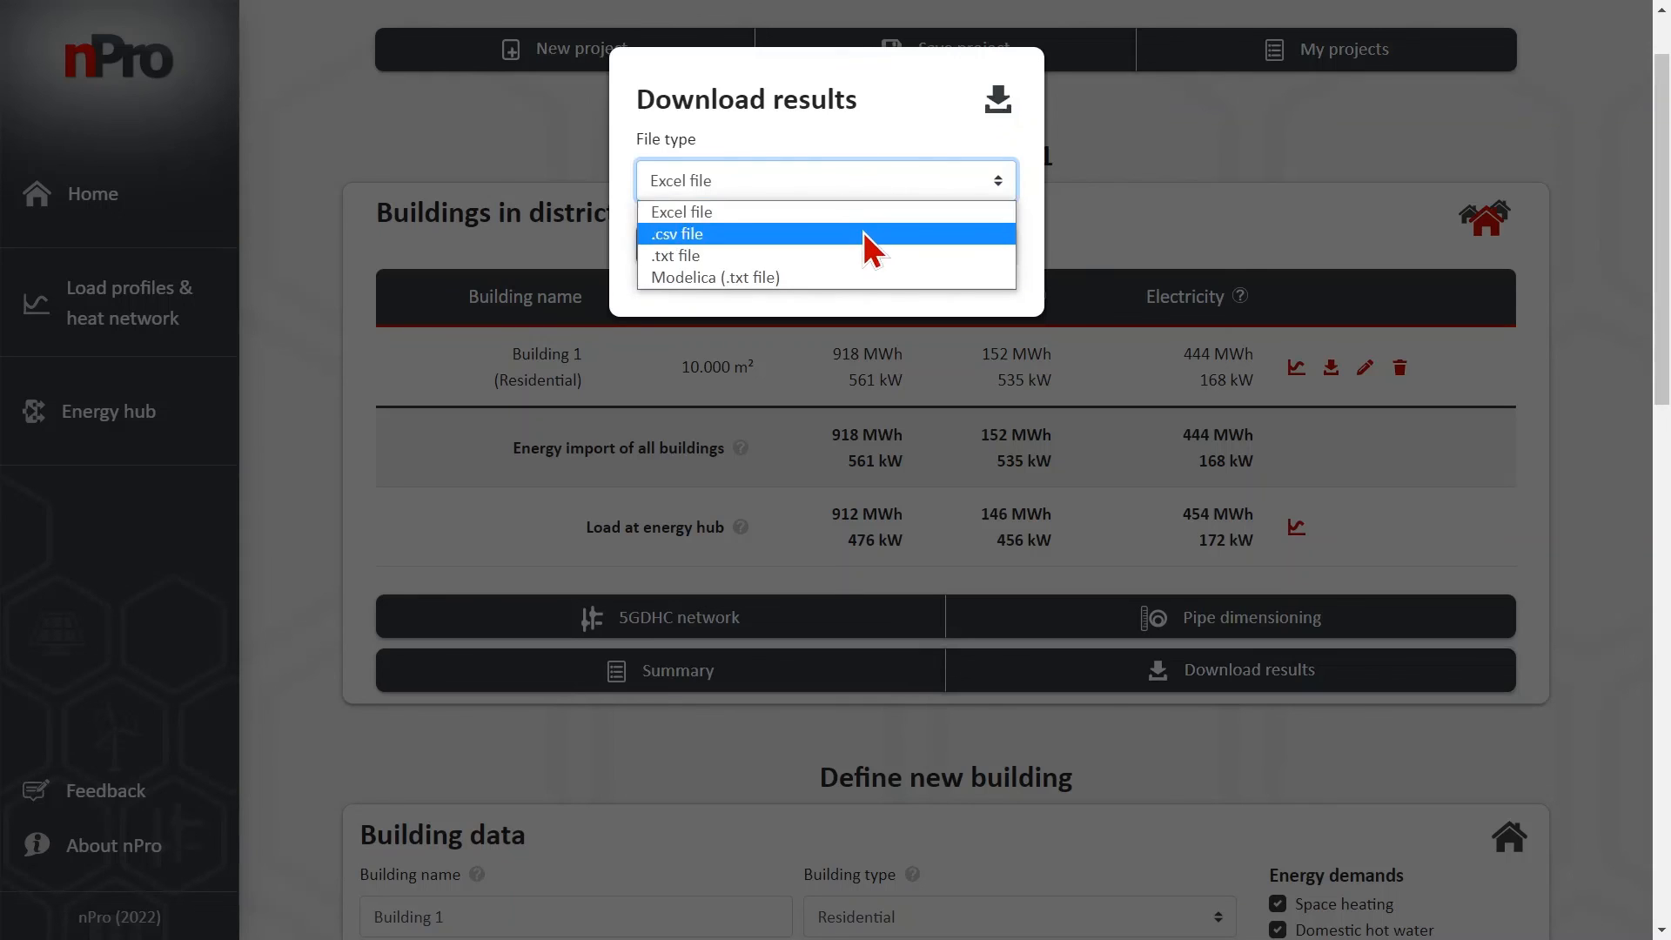
pyautogui.click(907, 137)
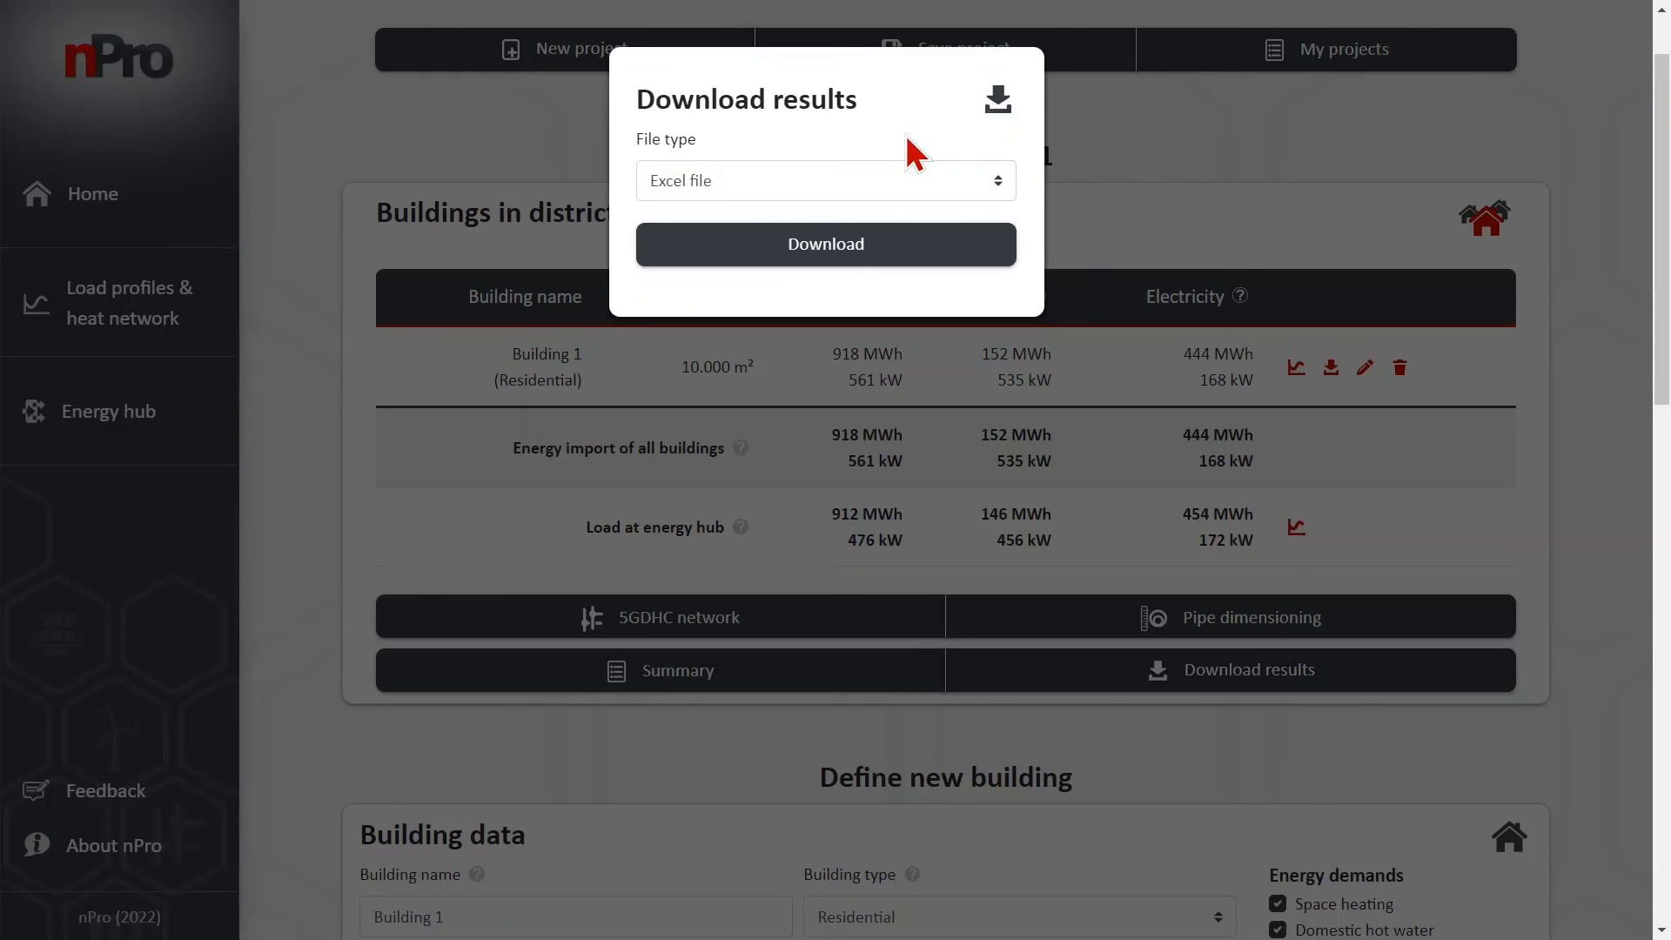